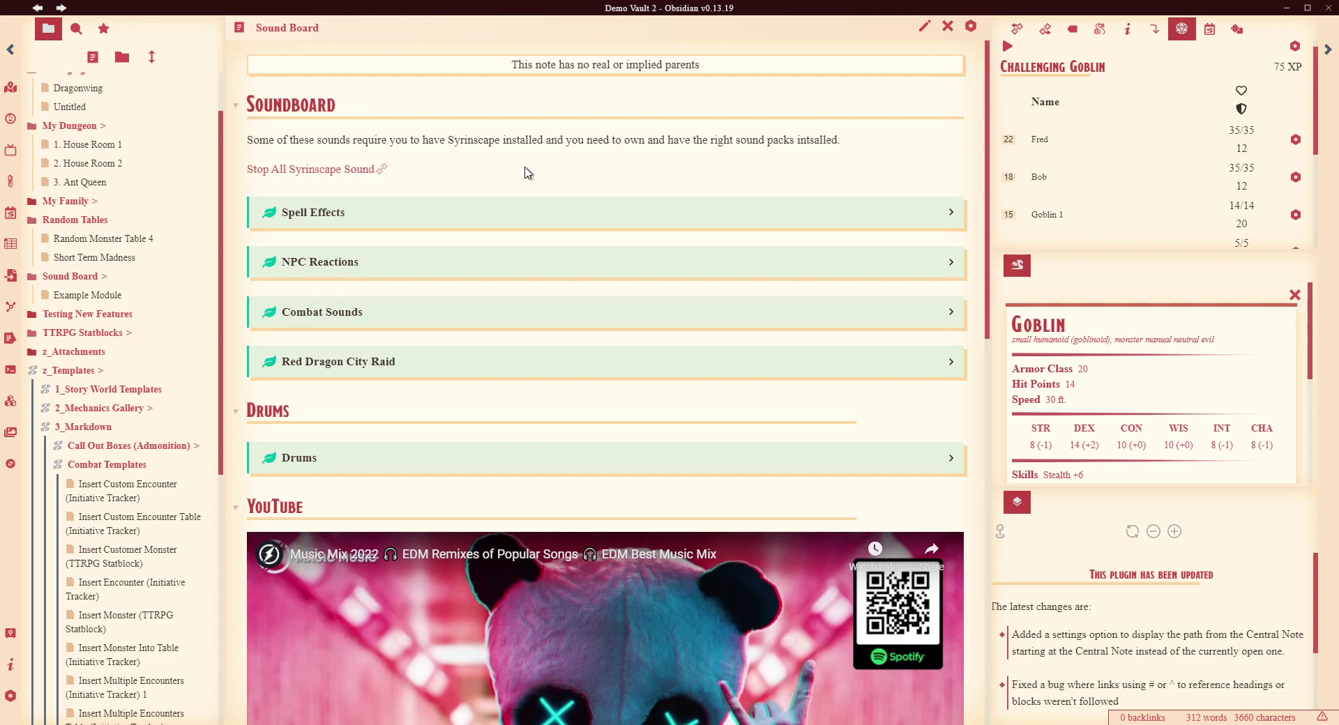
# Open the community plugins settings and look through the list of installed plugins
pyautogui.scroll(-3, 528, 172)
pyautogui.scroll(3, 535, 223)
pyautogui.click(11, 696)
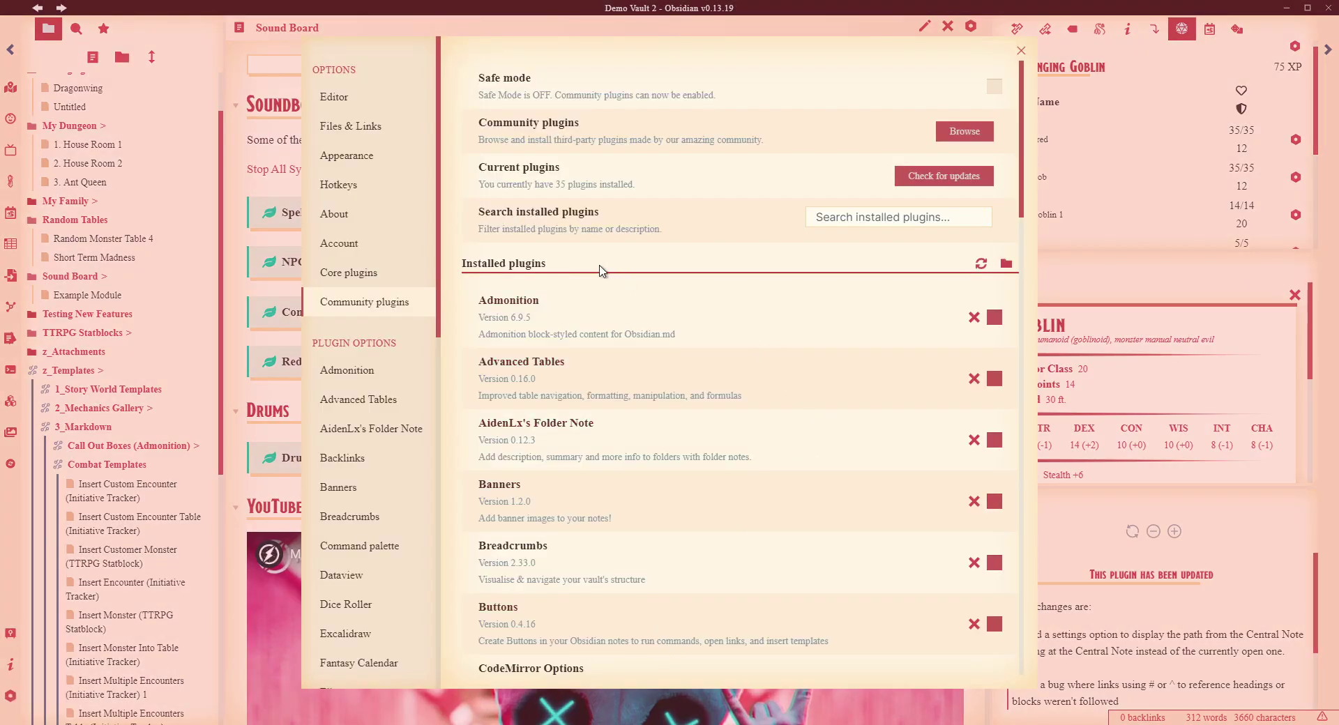
pyautogui.scroll(-1, 645, 391)
pyautogui.scroll(-15, 644, 391)
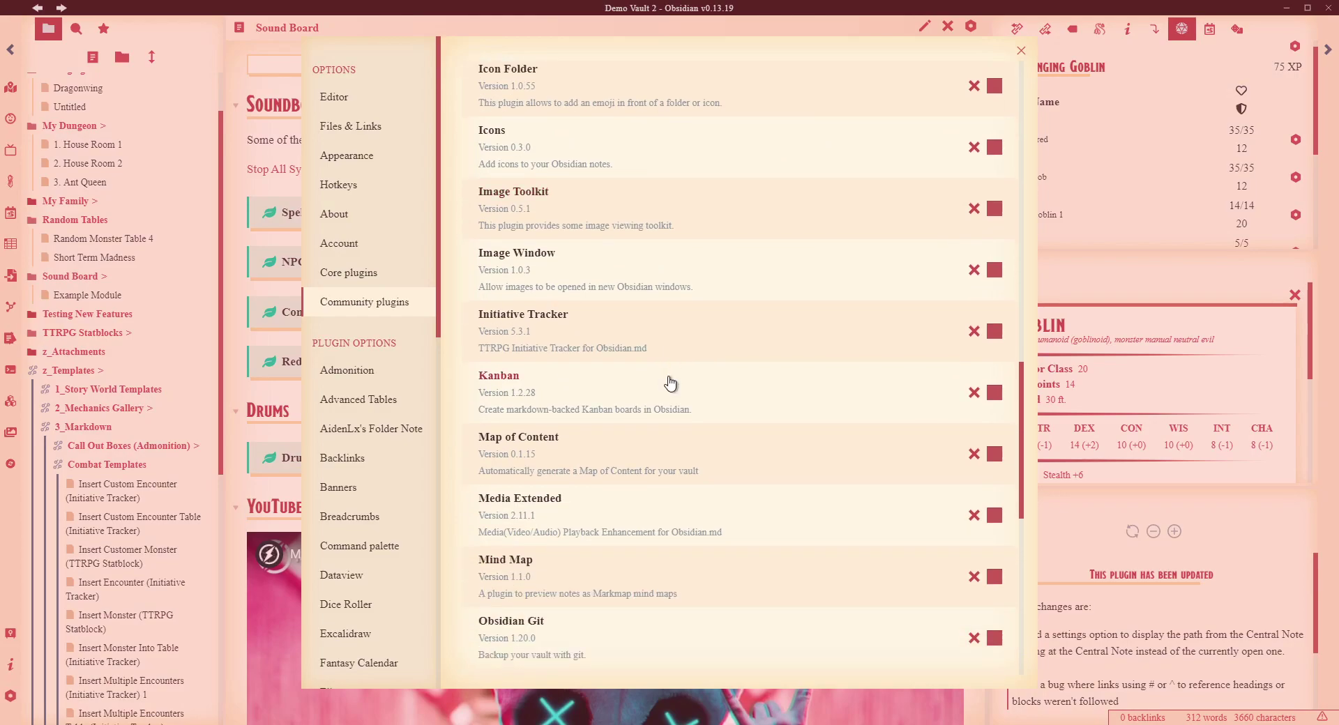
pyautogui.scroll(8, 593, 380)
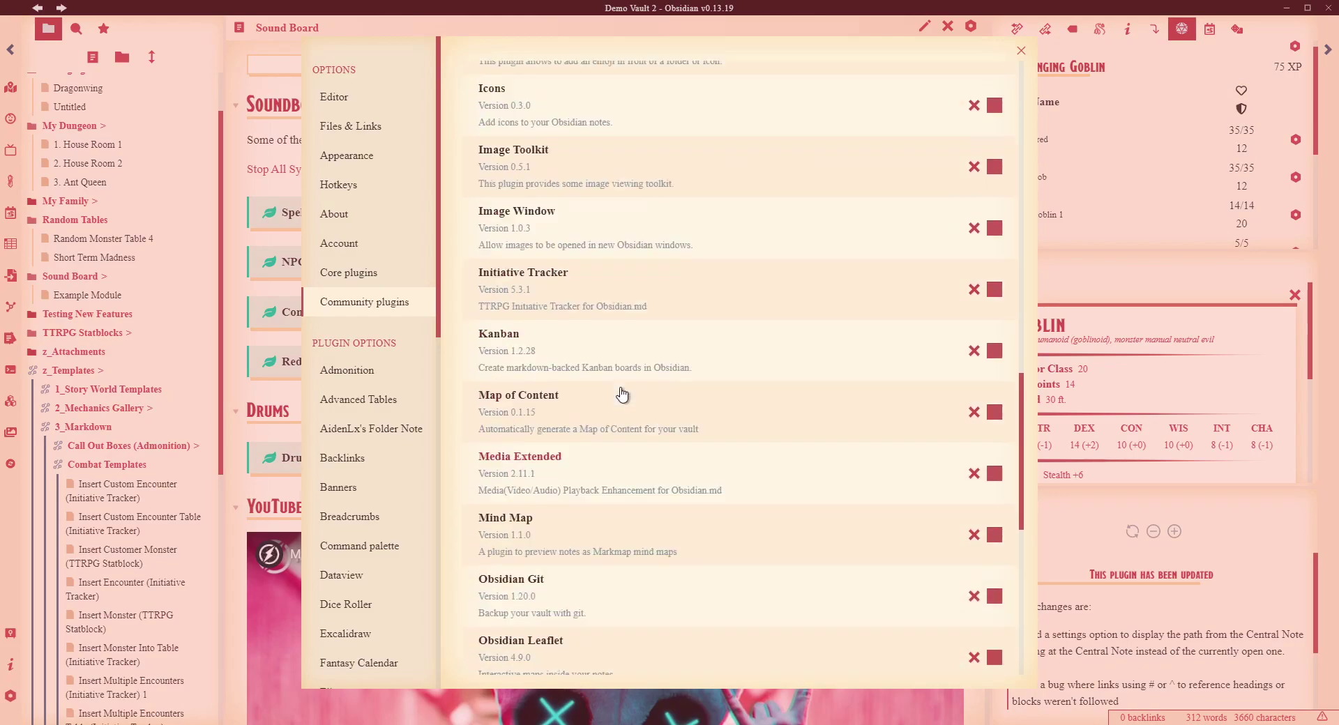
pyautogui.scroll(4, 705, 398)
pyautogui.scroll(2, 900, 202)
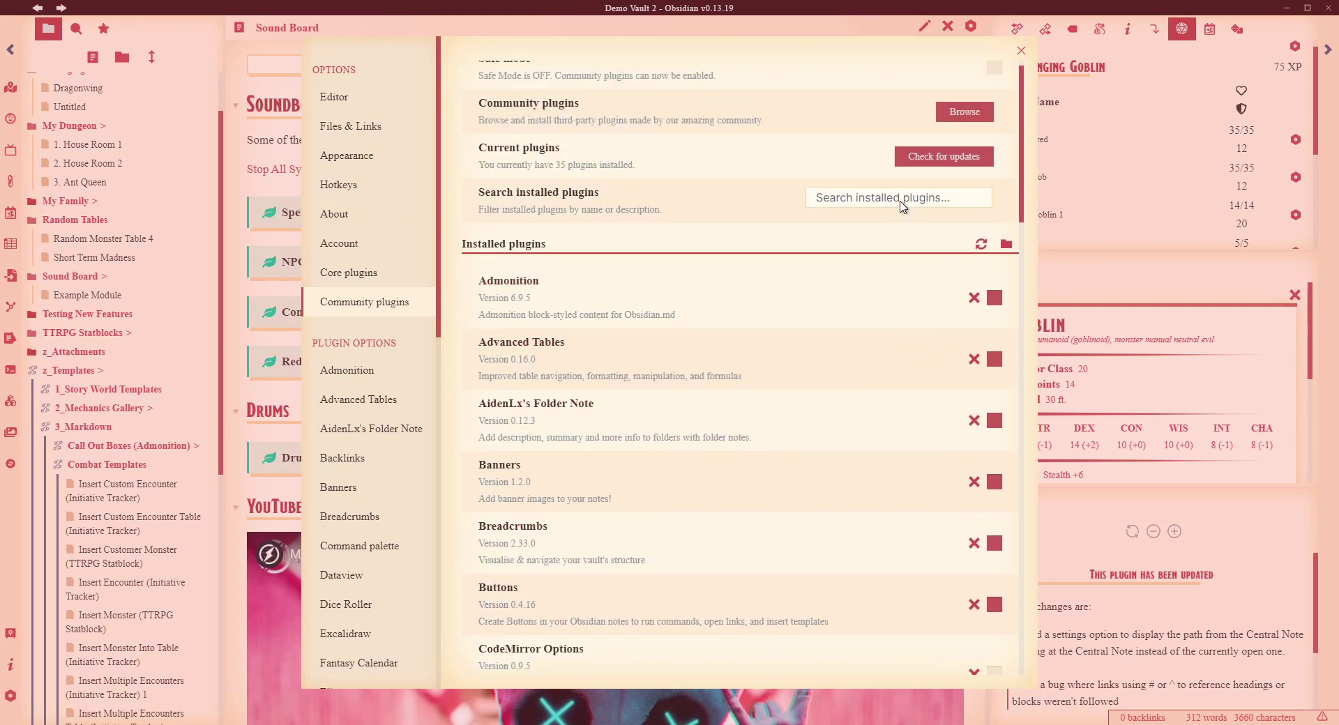
# Search the community plugin catalogue for "media ex" and read the Media Extended plugin's description
pyautogui.click(965, 132)
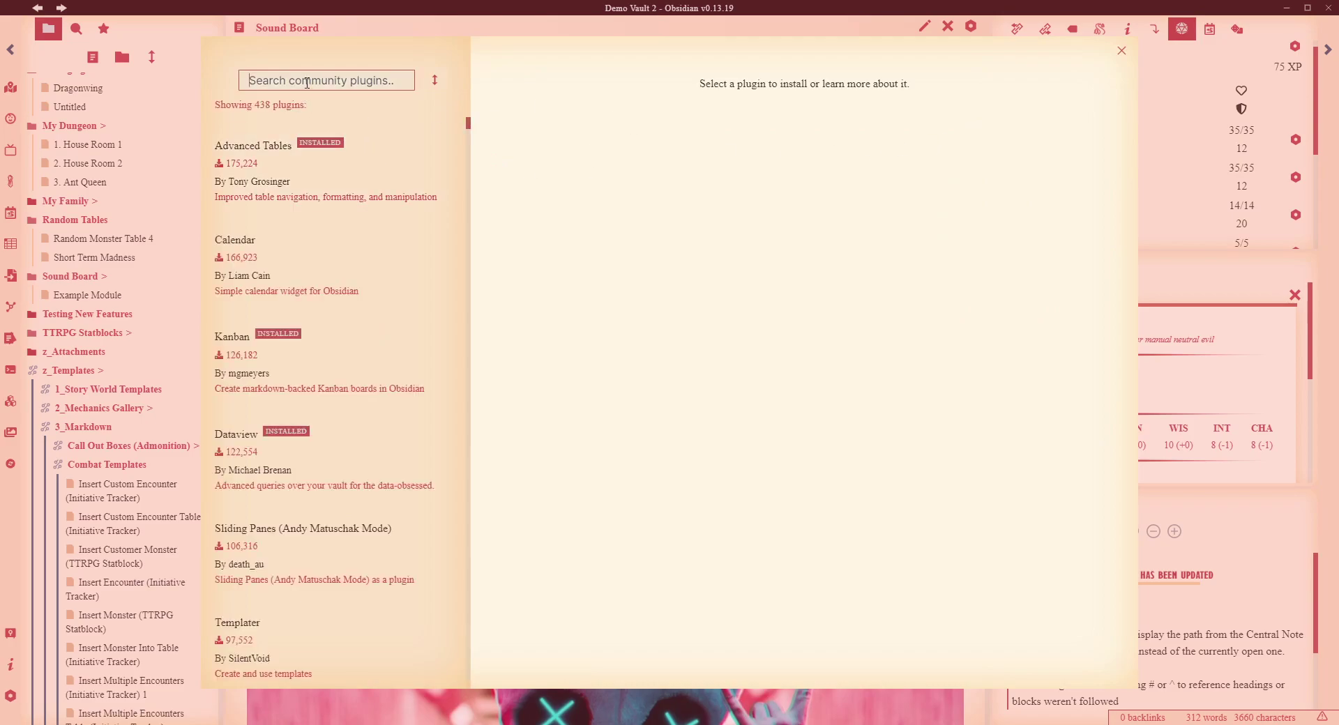
pyautogui.write('media ex')
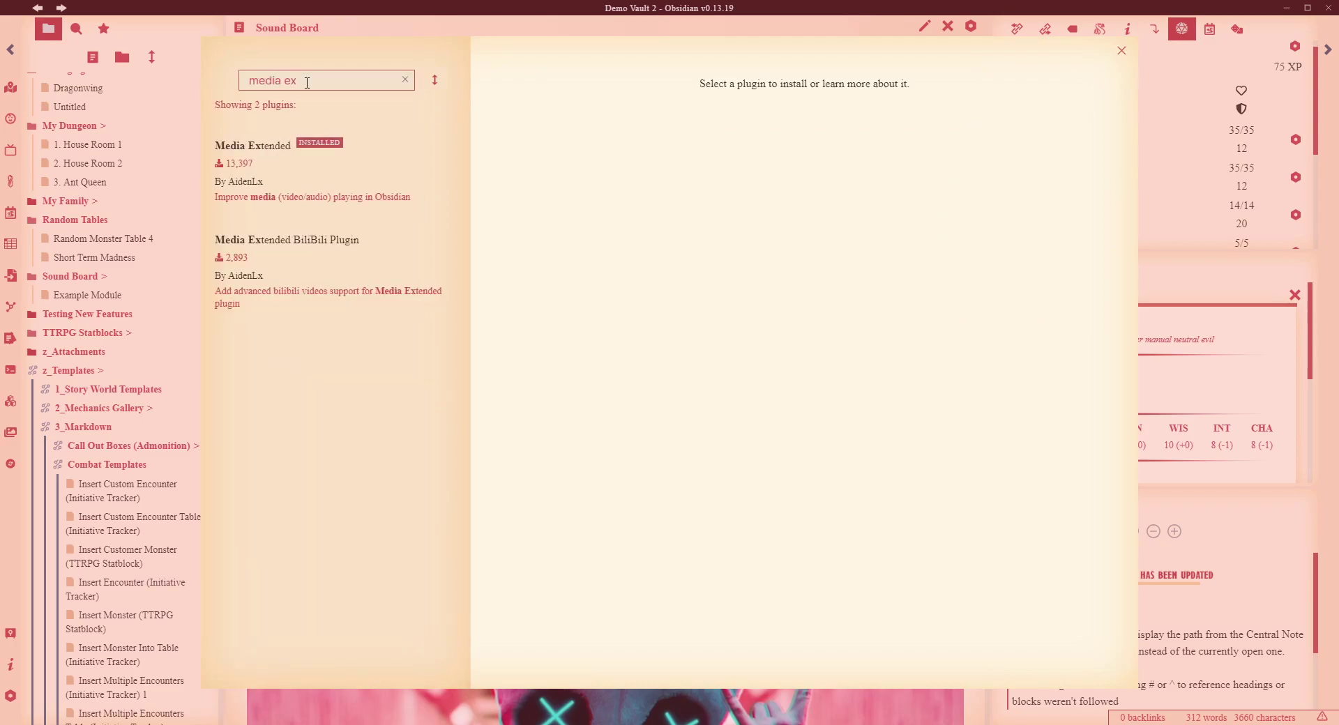
pyautogui.click(314, 183)
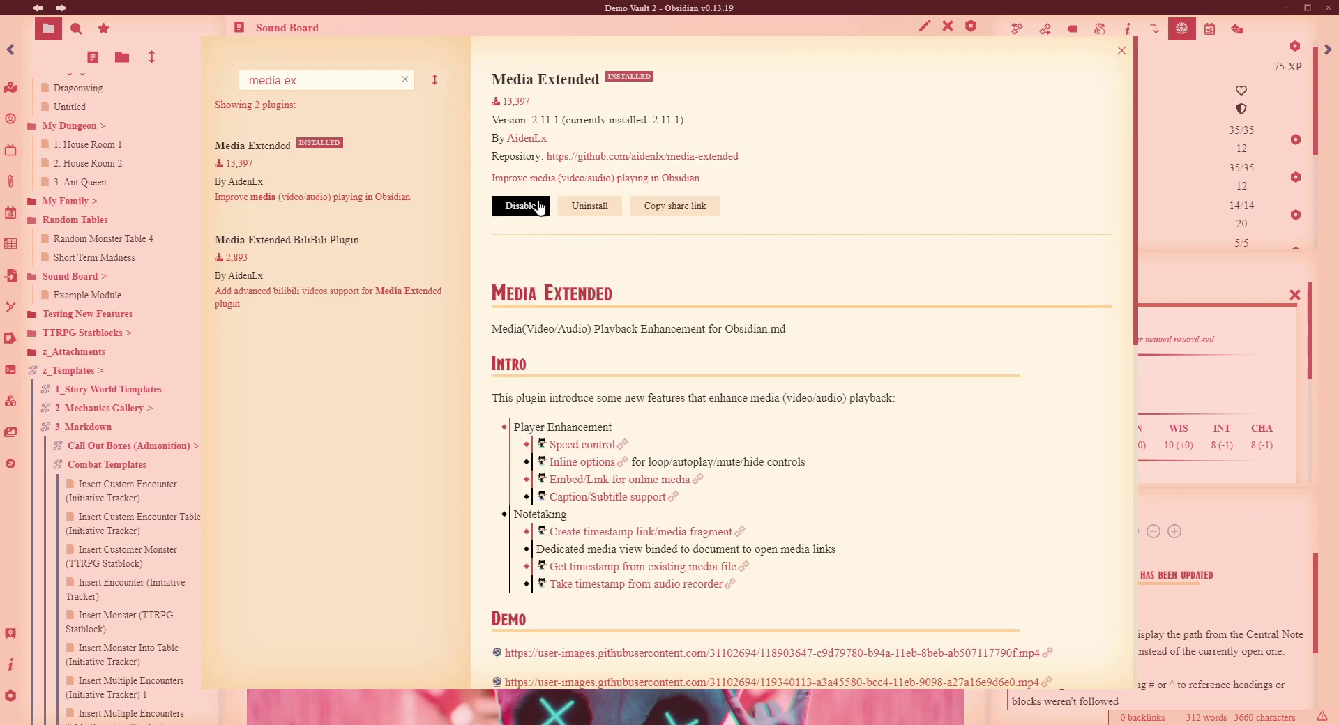
pyautogui.scroll(-4, 947, 371)
pyautogui.scroll(1, 1074, 286)
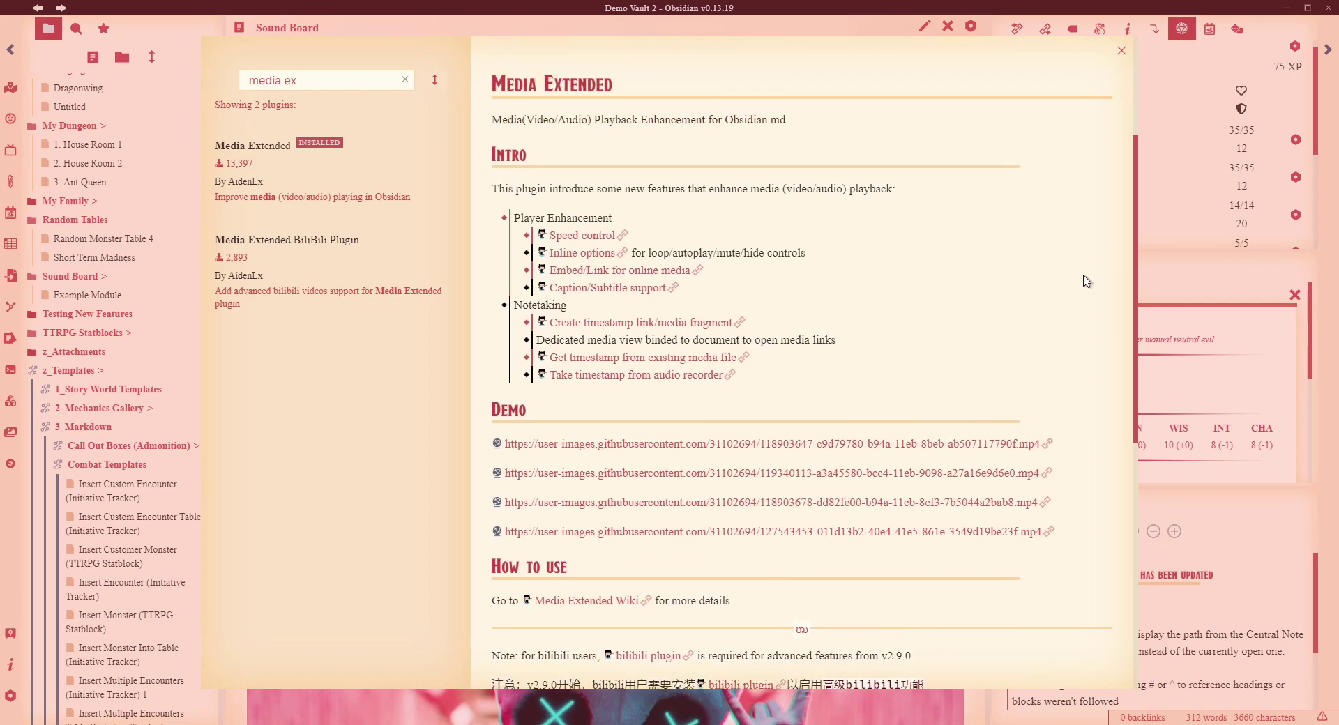
pyautogui.moveTo(1136, 258); pyautogui.dragTo(1131, 533)
pyautogui.scroll(7, 1133, 593)
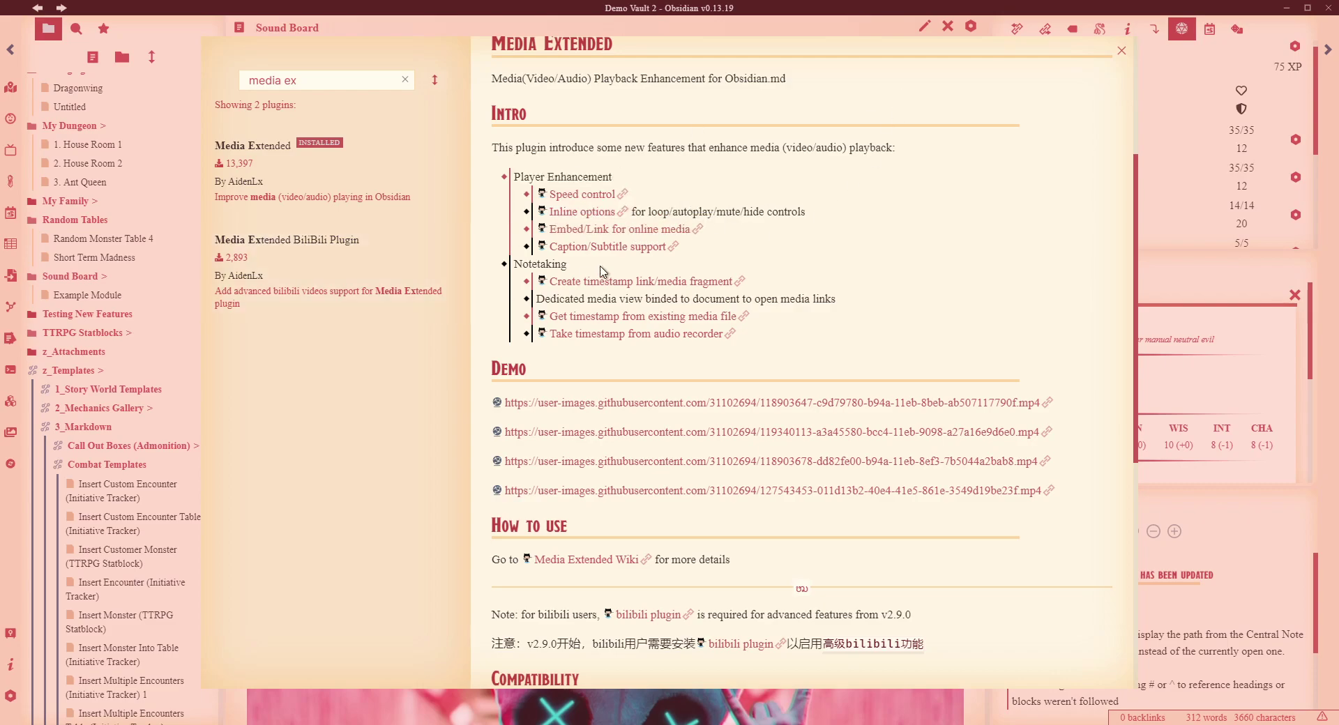
# View the plugin's online Embed/Link for online media wiki page, return to Obsidian and close the settings
pyautogui.click(615, 230)
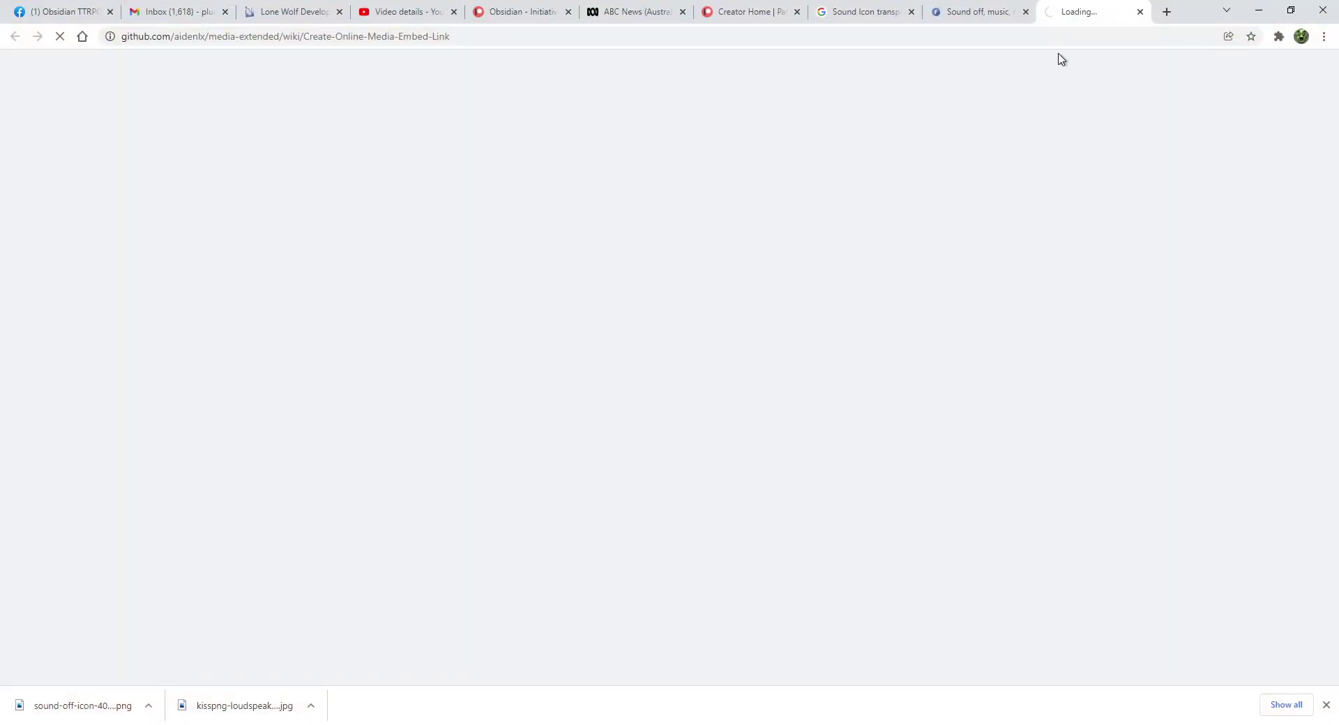
pyautogui.hotkey('alt', 'Tab')
pyautogui.hotkey('alt', 'Tab')
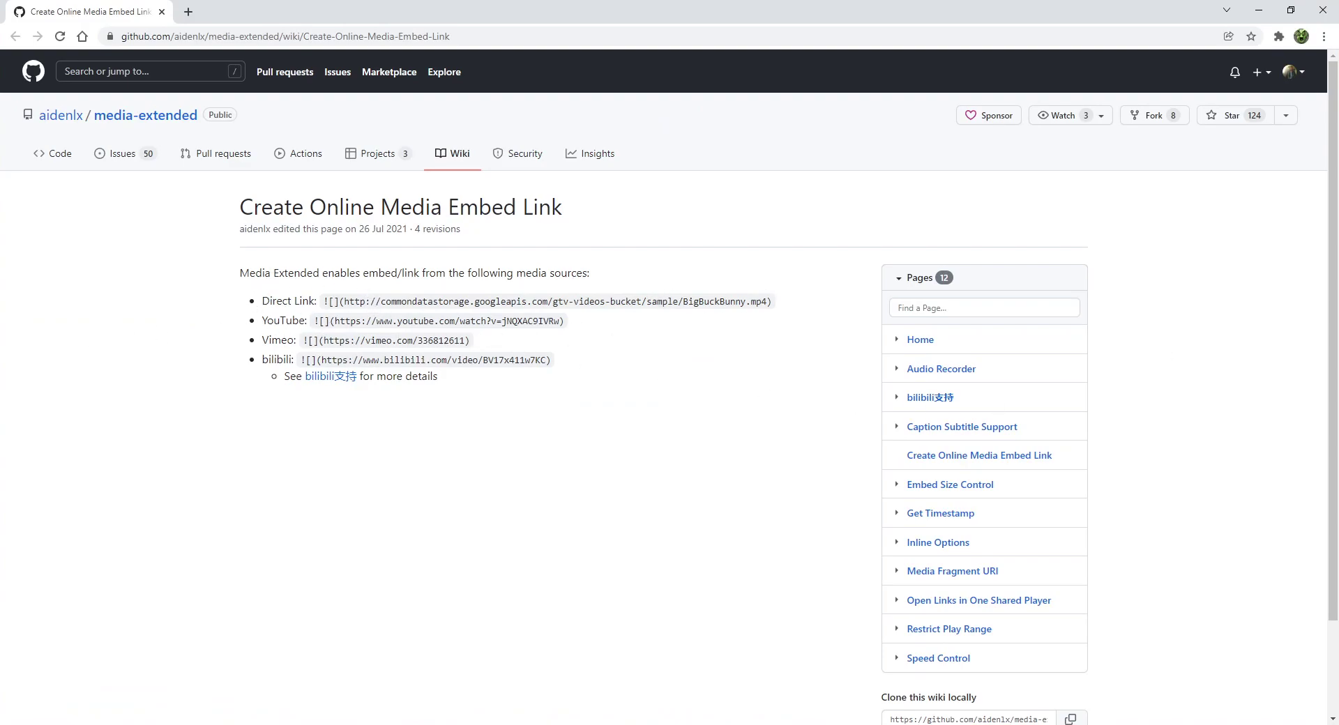
pyautogui.click(1259, 10)
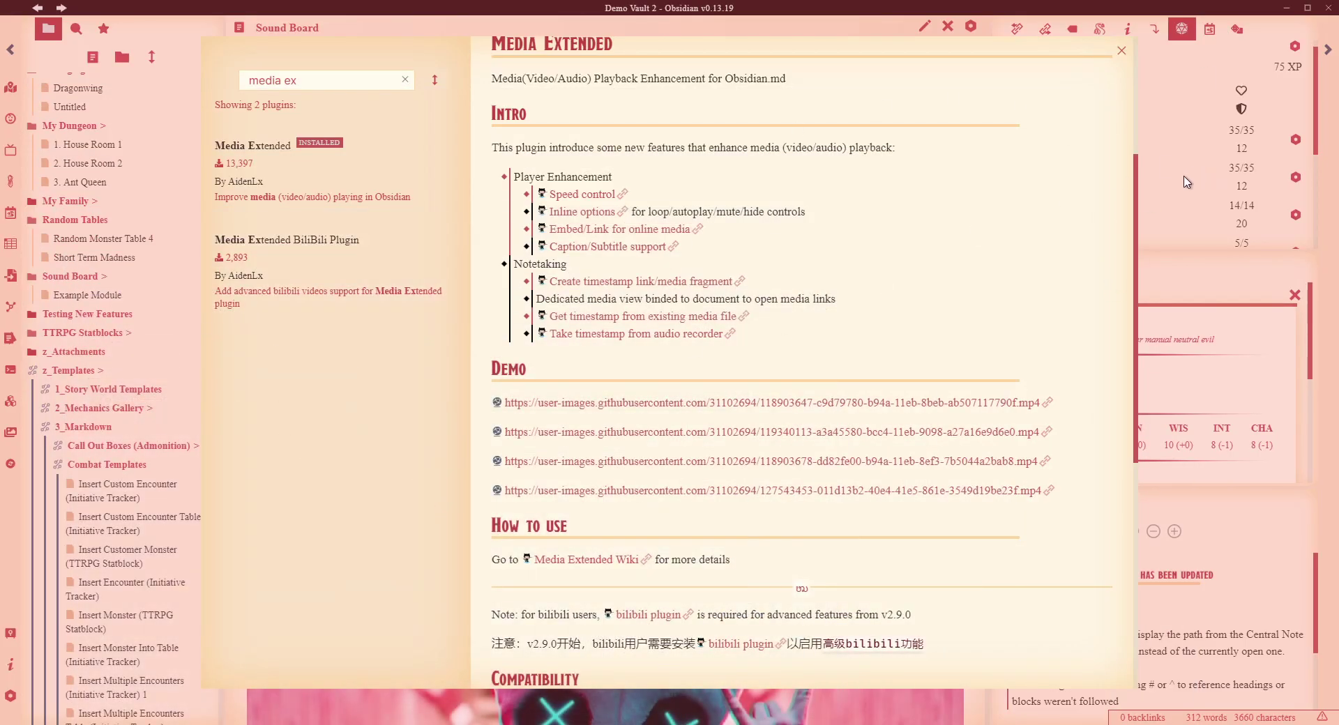
pyautogui.press('Escape')
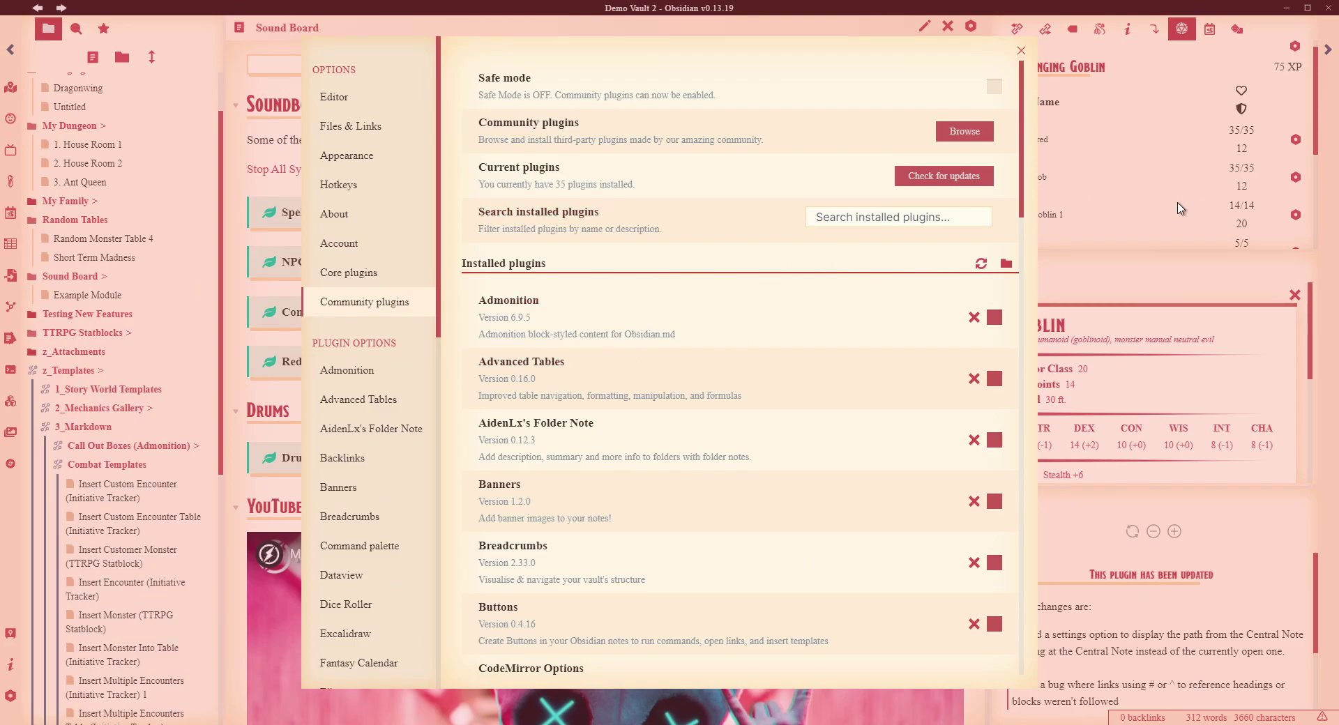
pyautogui.press('Escape')
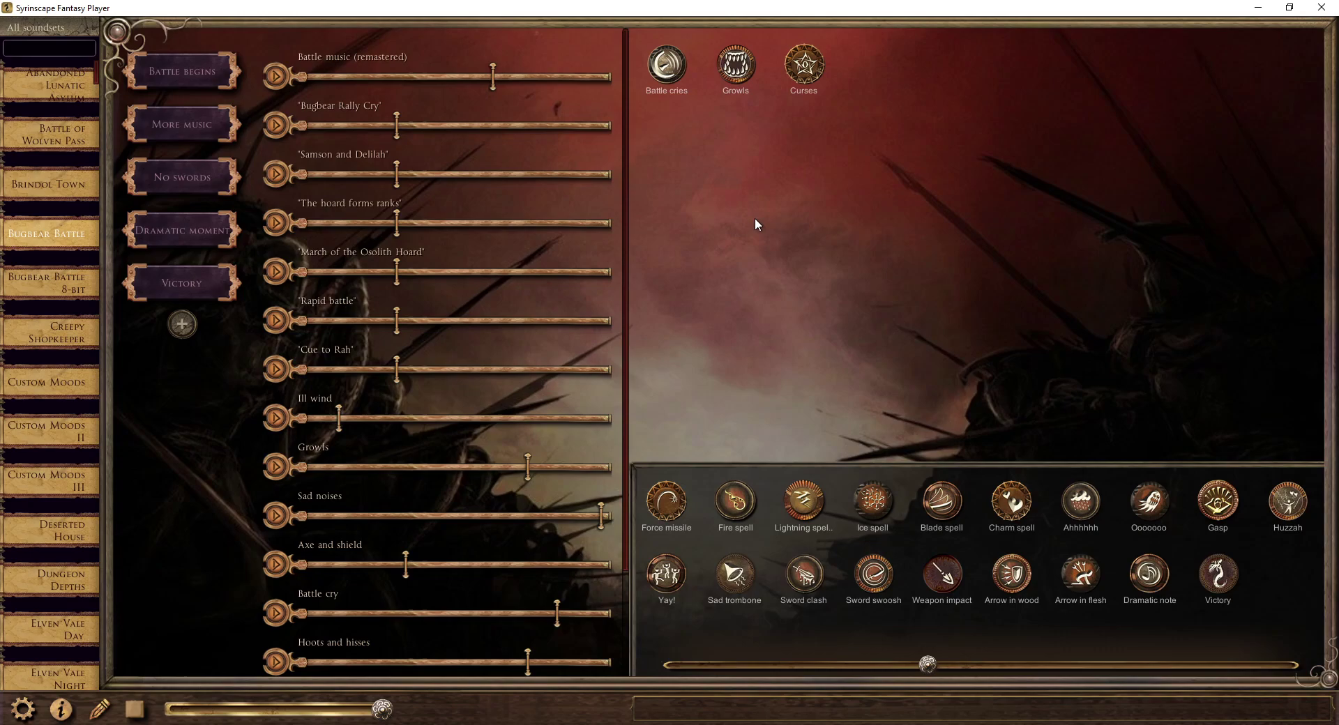
# In Syrinscape Fantasy Player, look through the soundset list and open the Battle of Wolven Pass soundset
pyautogui.scroll(-10, 56, 161)
pyautogui.scroll(-10, 52, 185)
pyautogui.scroll(-10, 75, 207)
pyautogui.scroll(10, 75, 206)
pyautogui.click(56, 138)
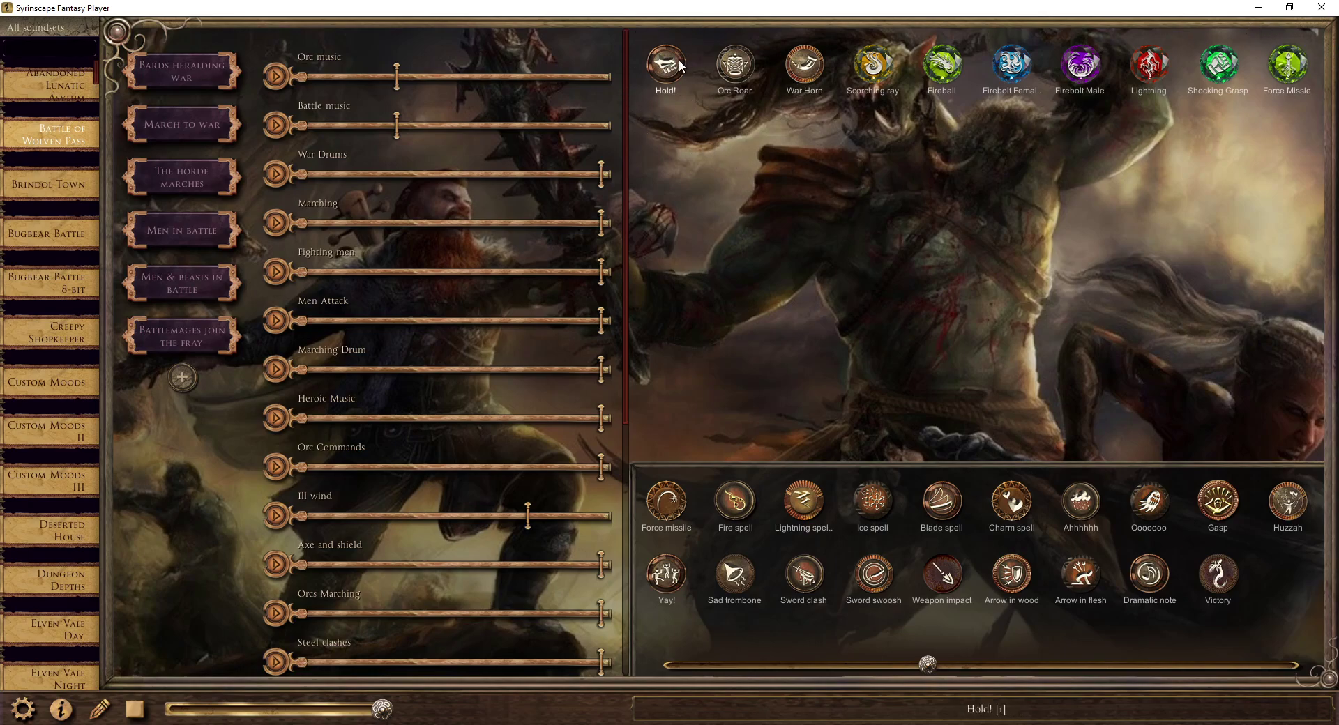
# Filter the soundsets by "Drum" and open the Goblin Battle soundset
pyautogui.press('r')
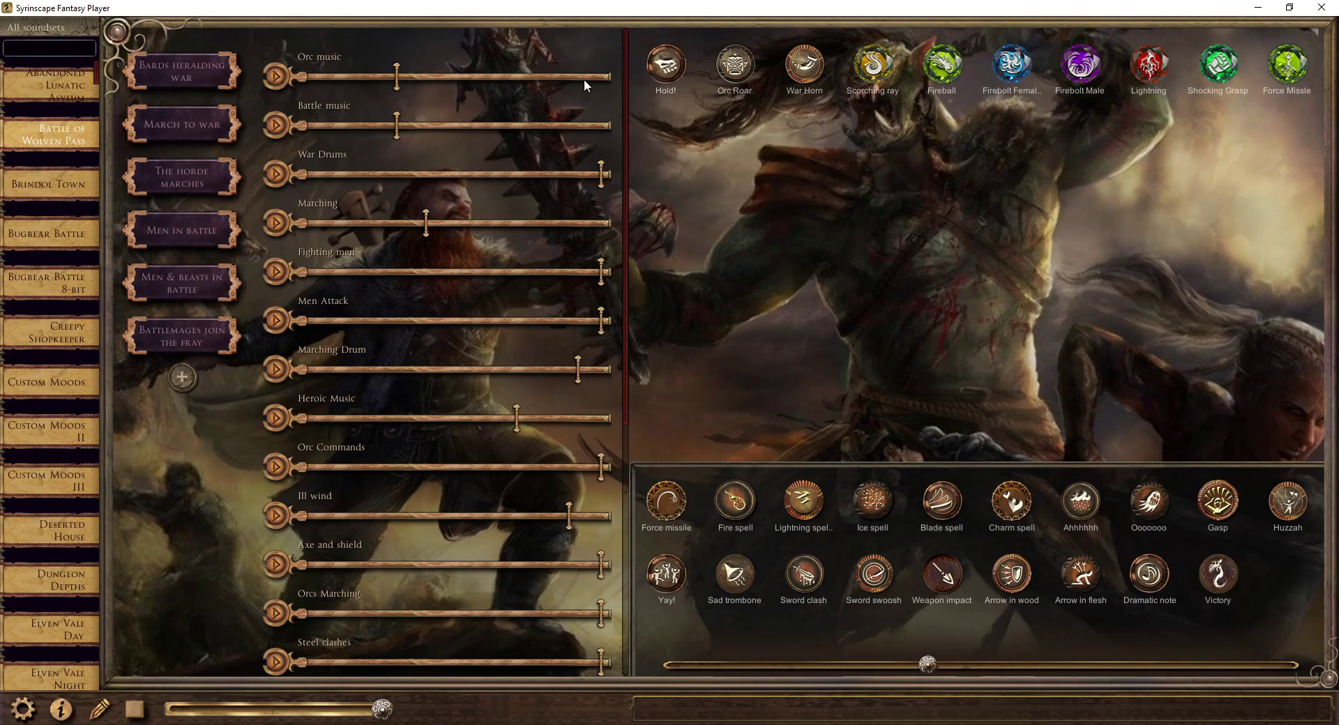
pyautogui.write('Drum')
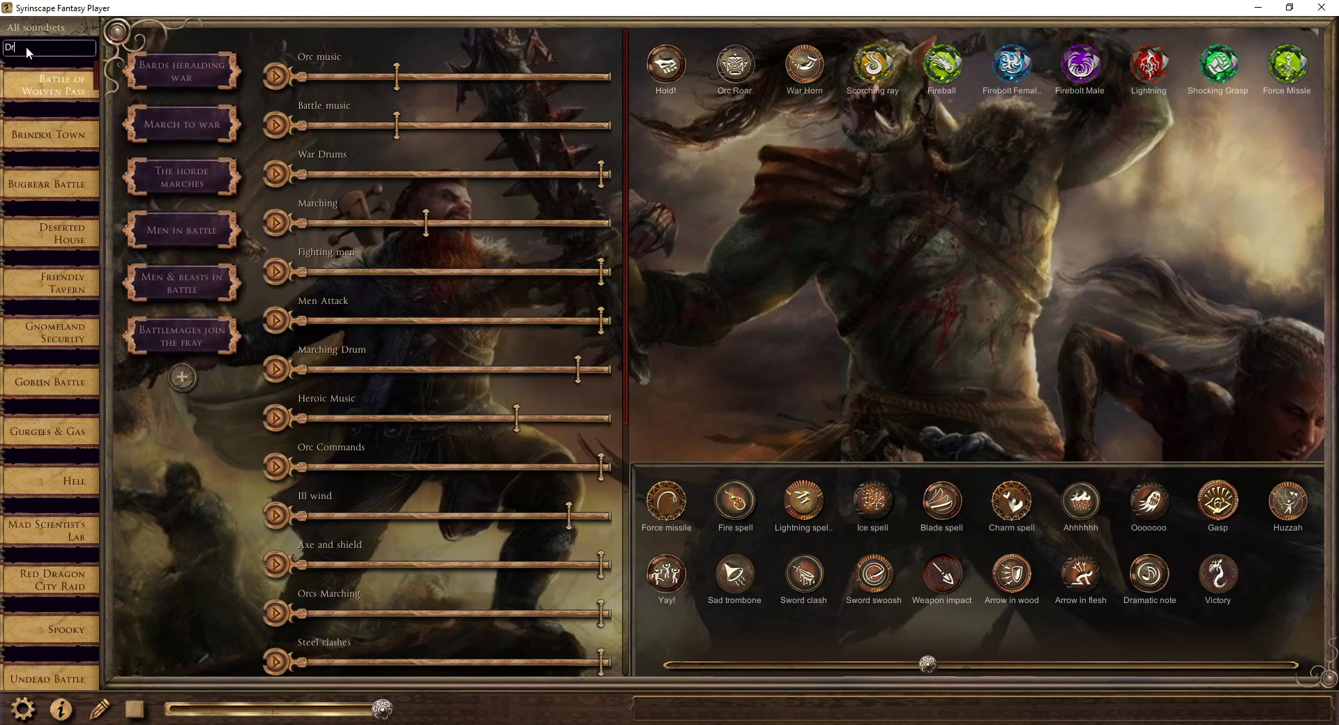
pyautogui.click(56, 138)
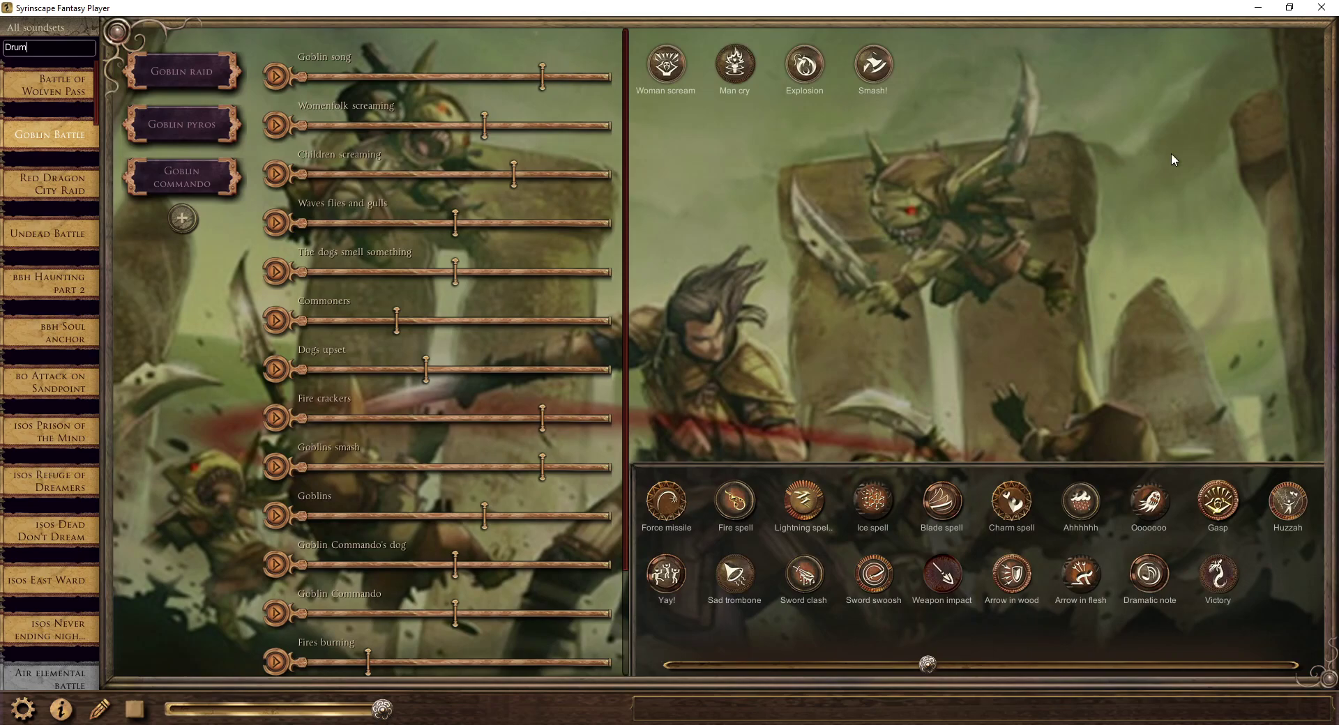
# Enable 3rd party app integration in the player settings and dismiss the instructions
pyautogui.click(22, 709)
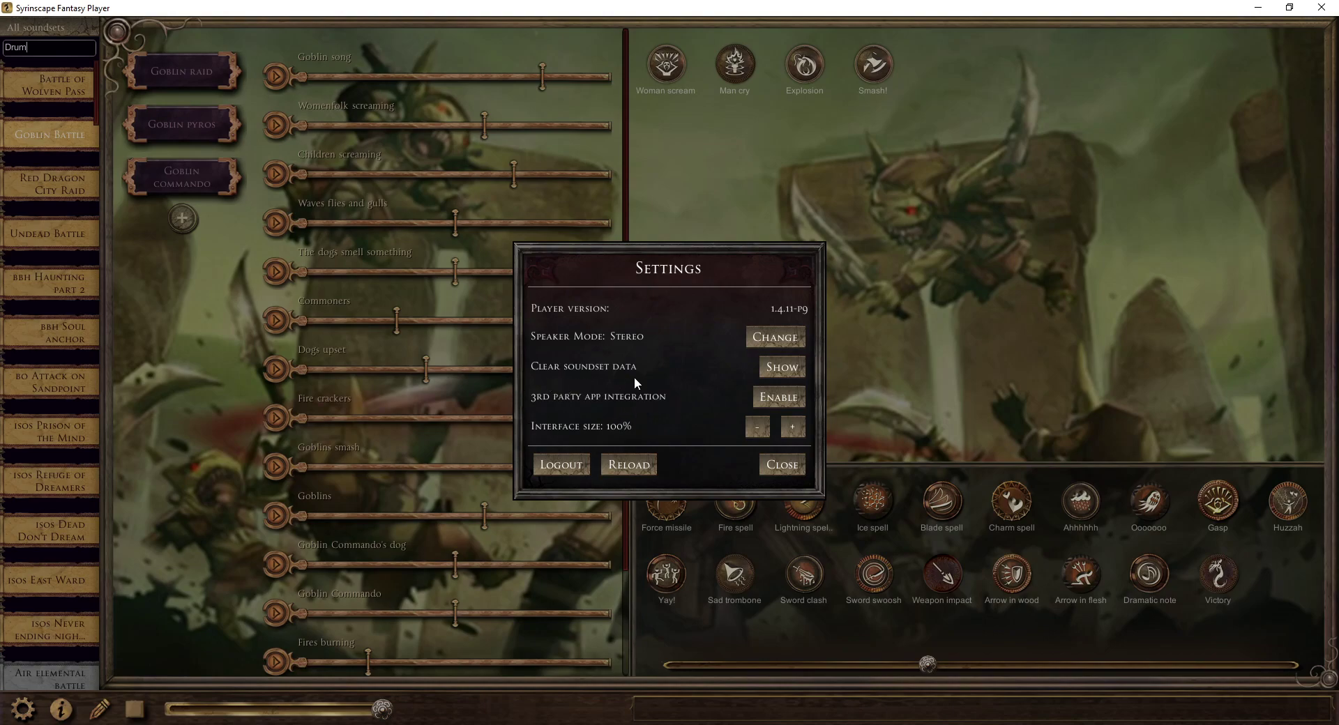
pyautogui.click(788, 398)
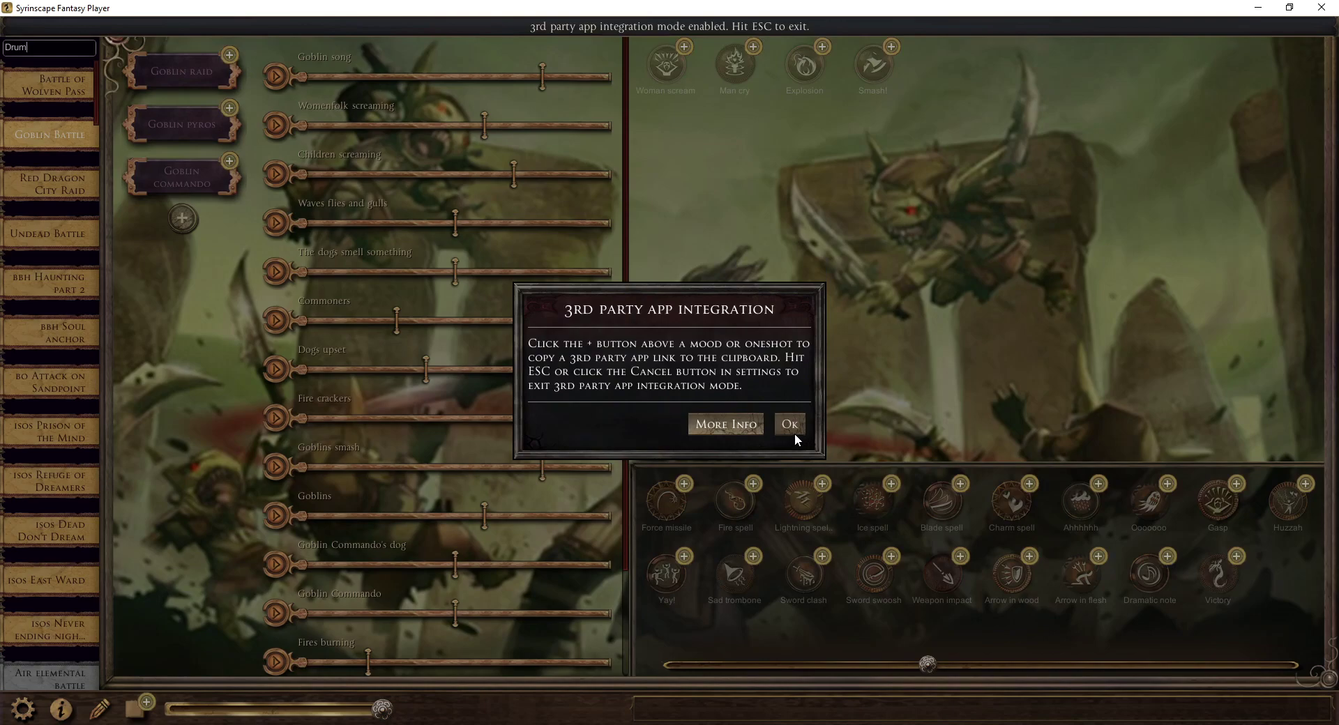
pyautogui.click(792, 429)
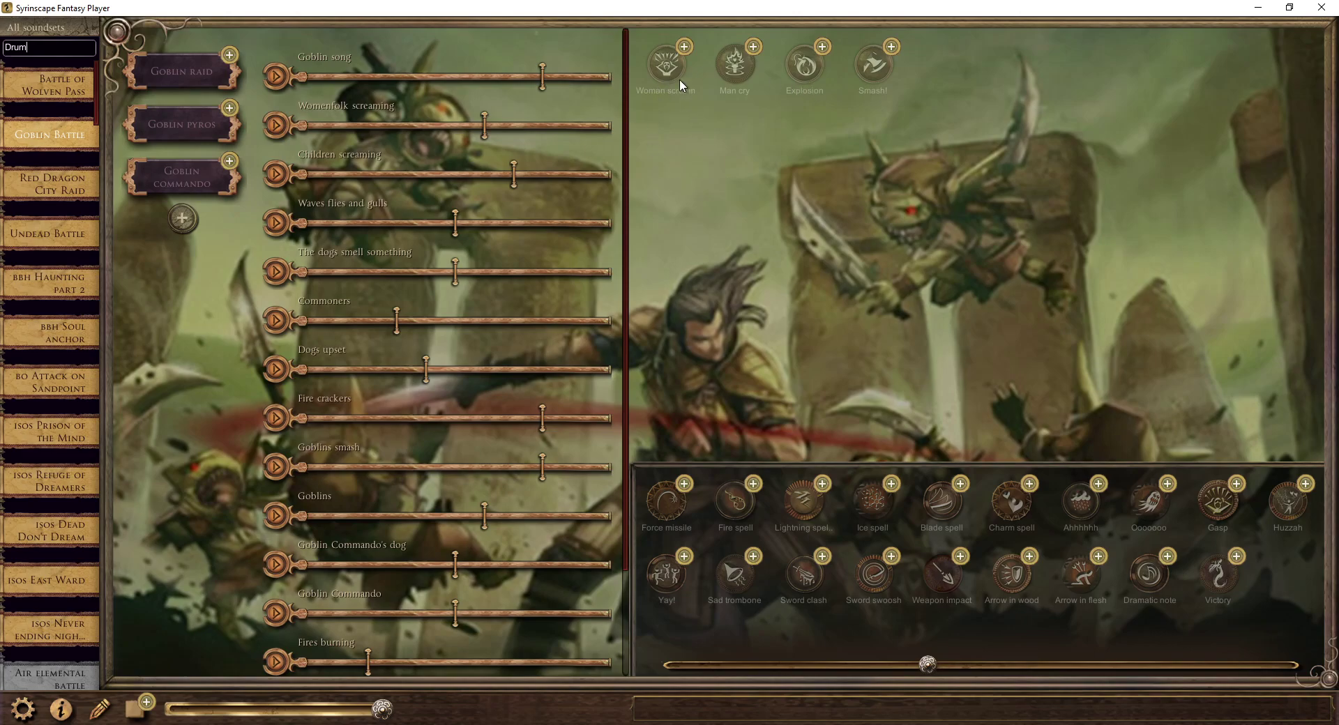
# Copy the third-party app link of the Undead rasp sound from the Undead Battle soundset and return to Obsidian
pyautogui.click(52, 235)
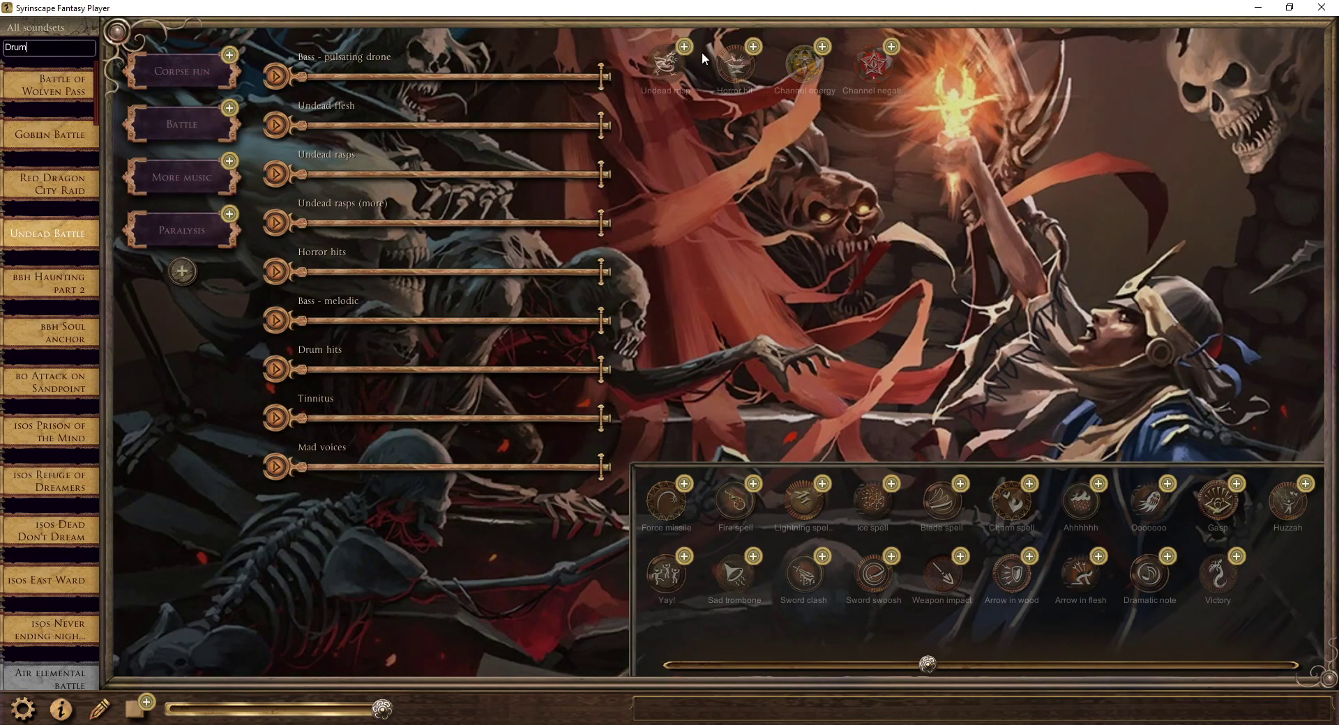
pyautogui.click(685, 48)
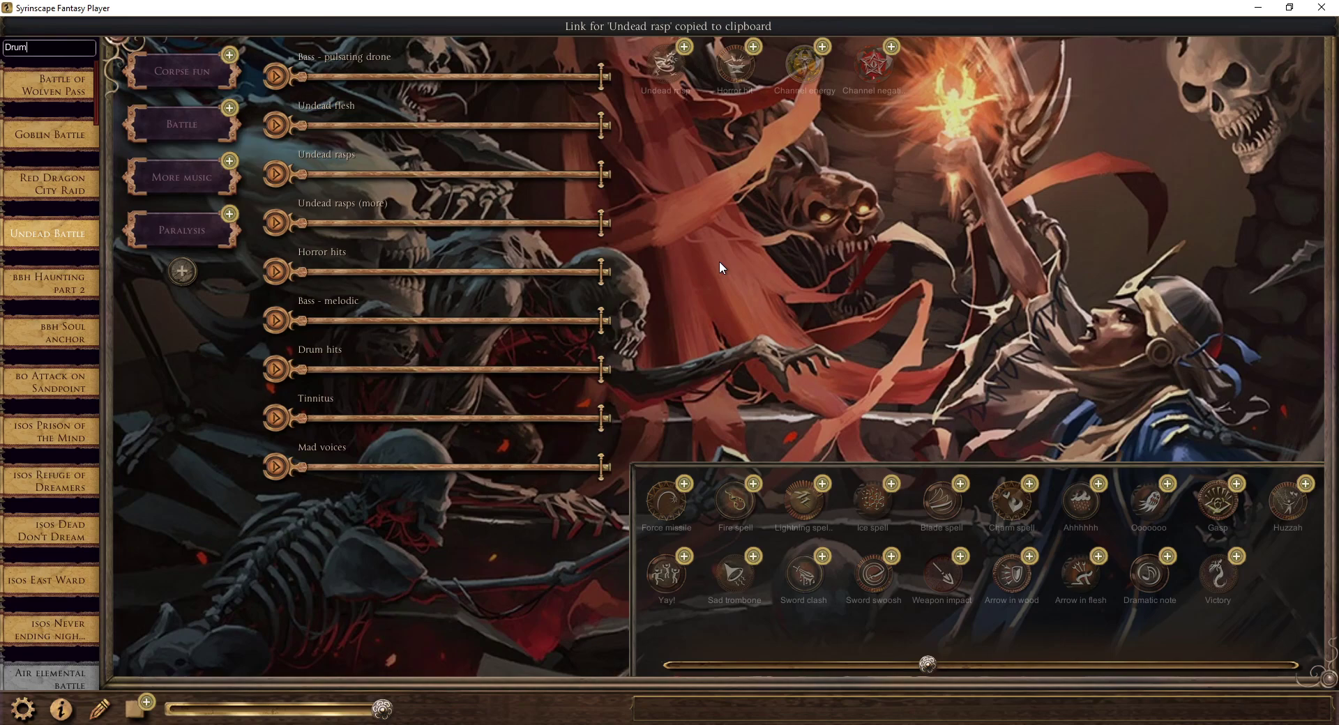
pyautogui.click(1257, 7)
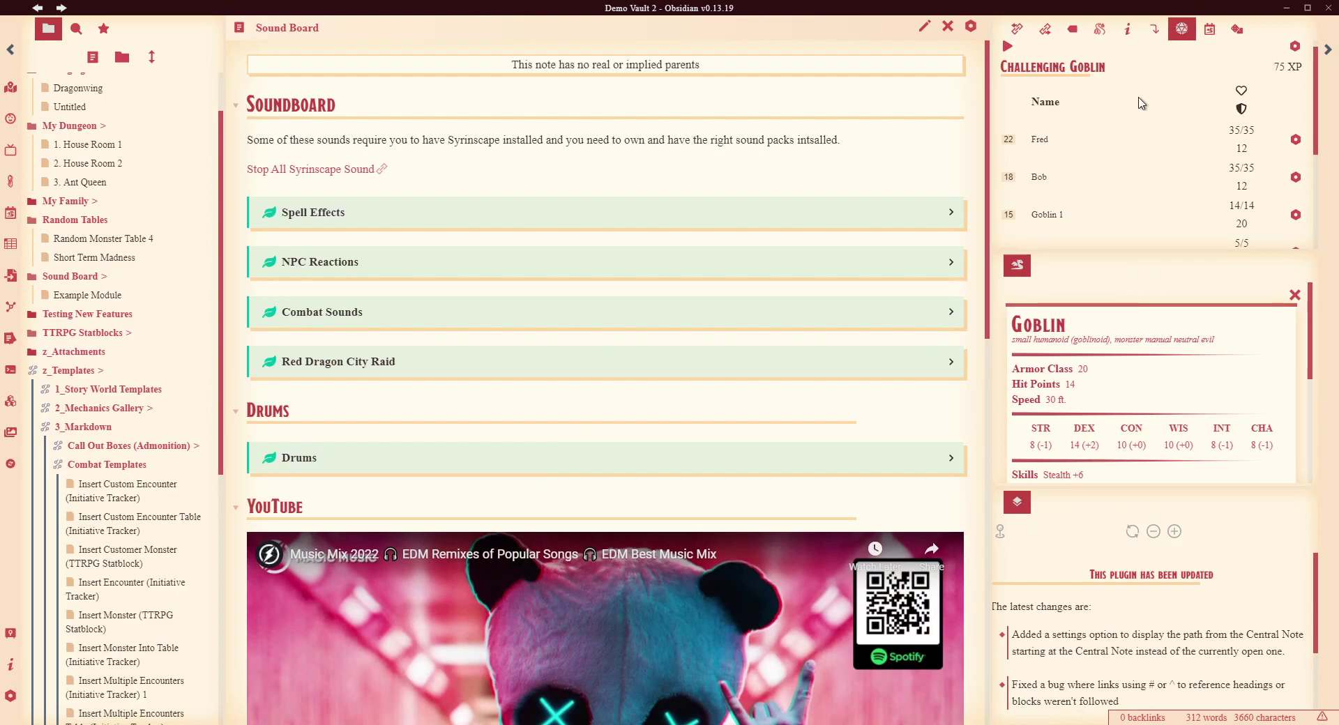
# Edit the Sound Board note and paste the Undead Rasp link on a new line after Arrow In Flesh in the Combat Sounds block
pyautogui.click(926, 30)
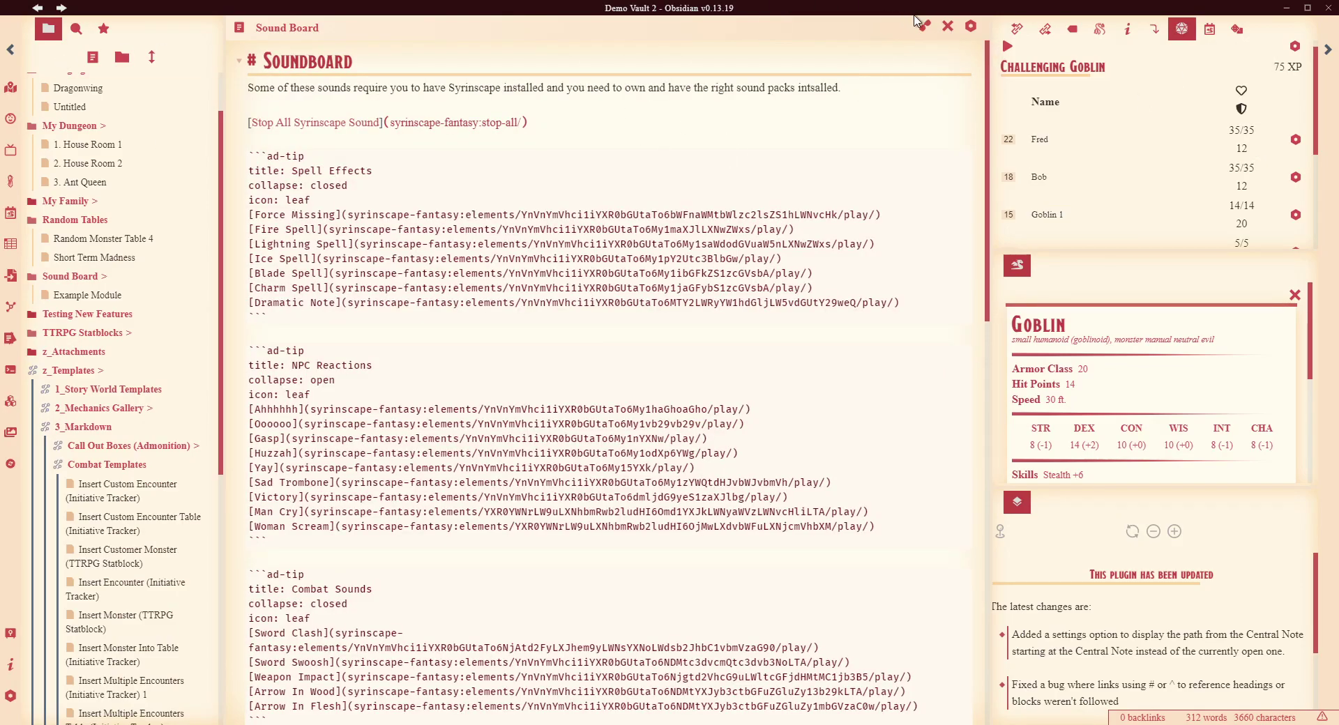
pyautogui.scroll(-15, 850, 200)
pyautogui.scroll(15, 850, 199)
pyautogui.scroll(-3, 608, 156)
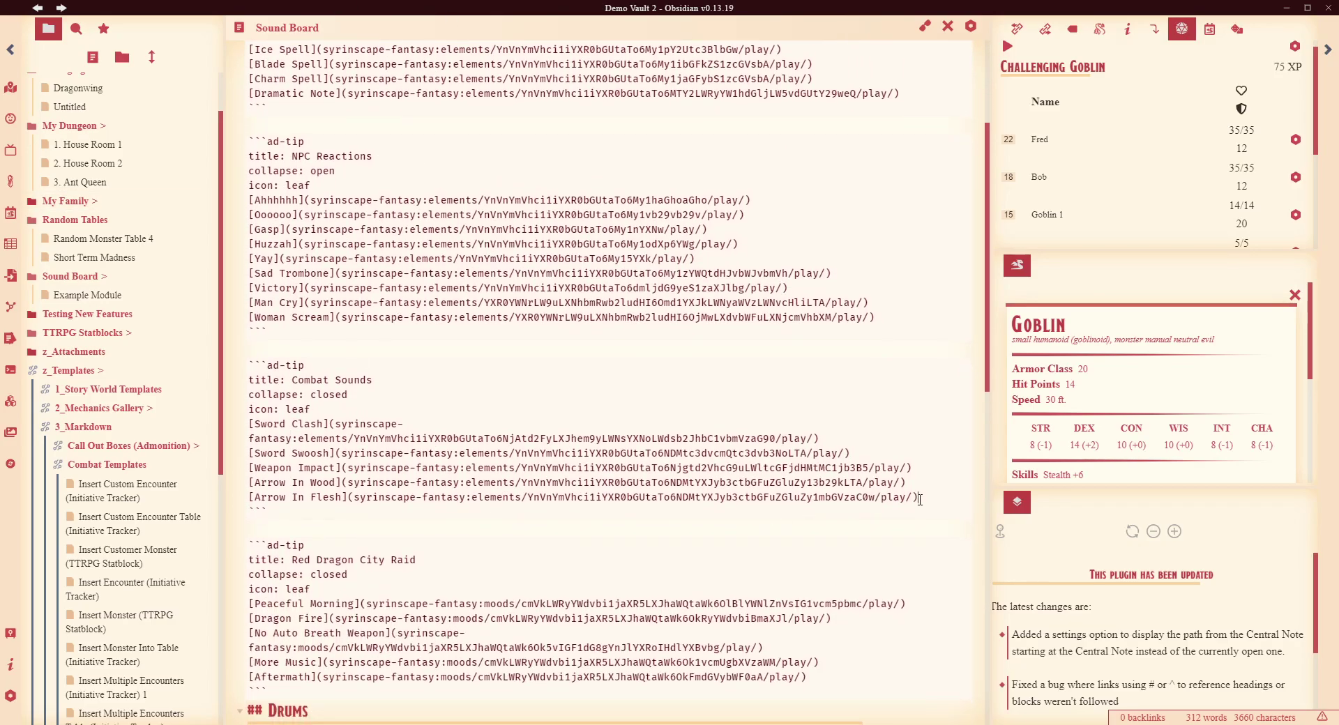
pyautogui.press('Return')
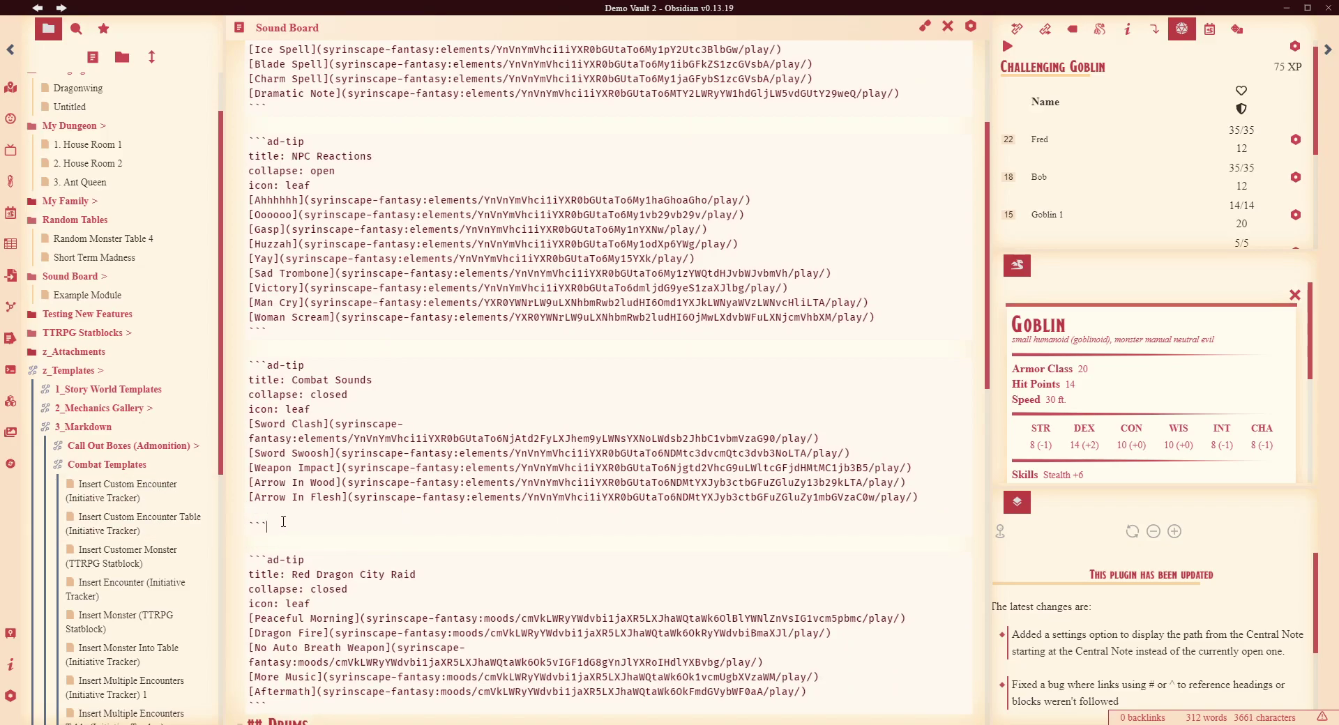
pyautogui.moveTo(285, 522); pyautogui.dragTo(249, 364)
pyautogui.click(308, 514)
pyautogui.hotkey('ctrl', 'v')
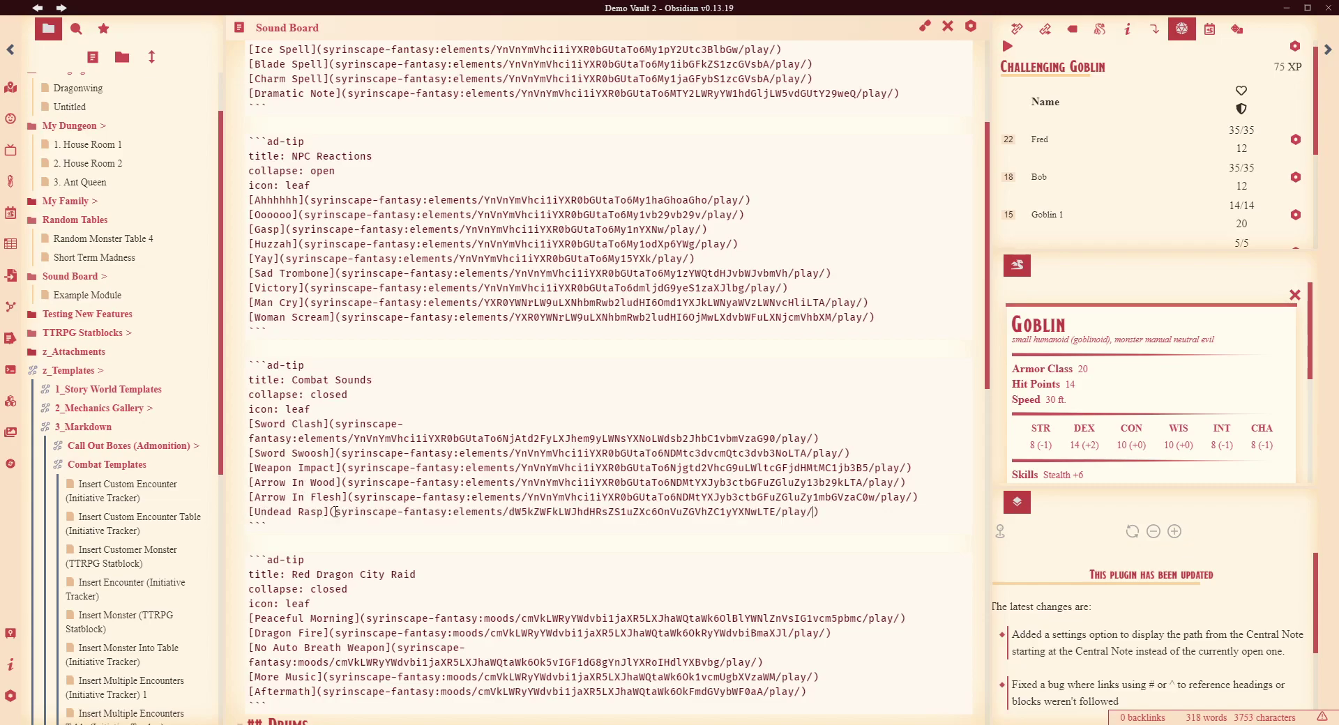
pyautogui.moveTo(330, 511); pyautogui.dragTo(237, 512)
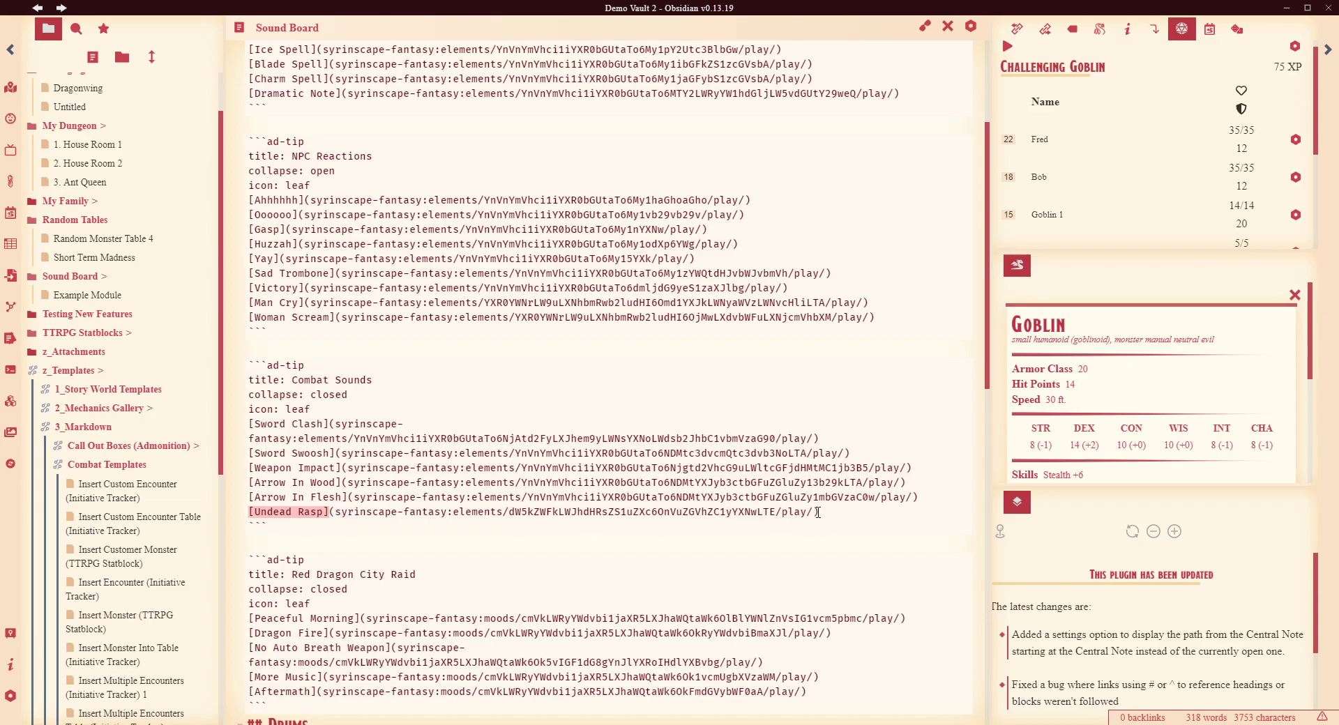
pyautogui.moveTo(815, 513); pyautogui.dragTo(329, 519)
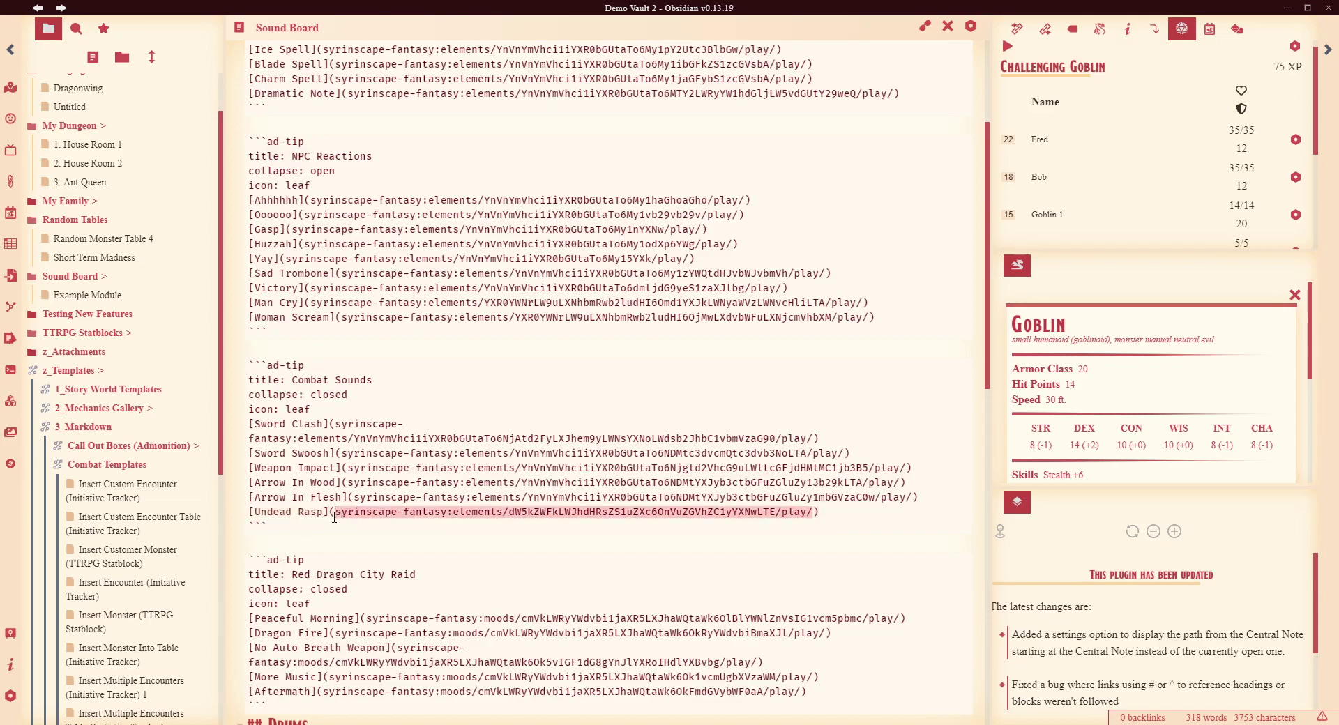
# Return the note to reading view, test the Undead Rasp and Sword Swoosh links under Combat Sounds, and collapse the section
pyautogui.click(925, 25)
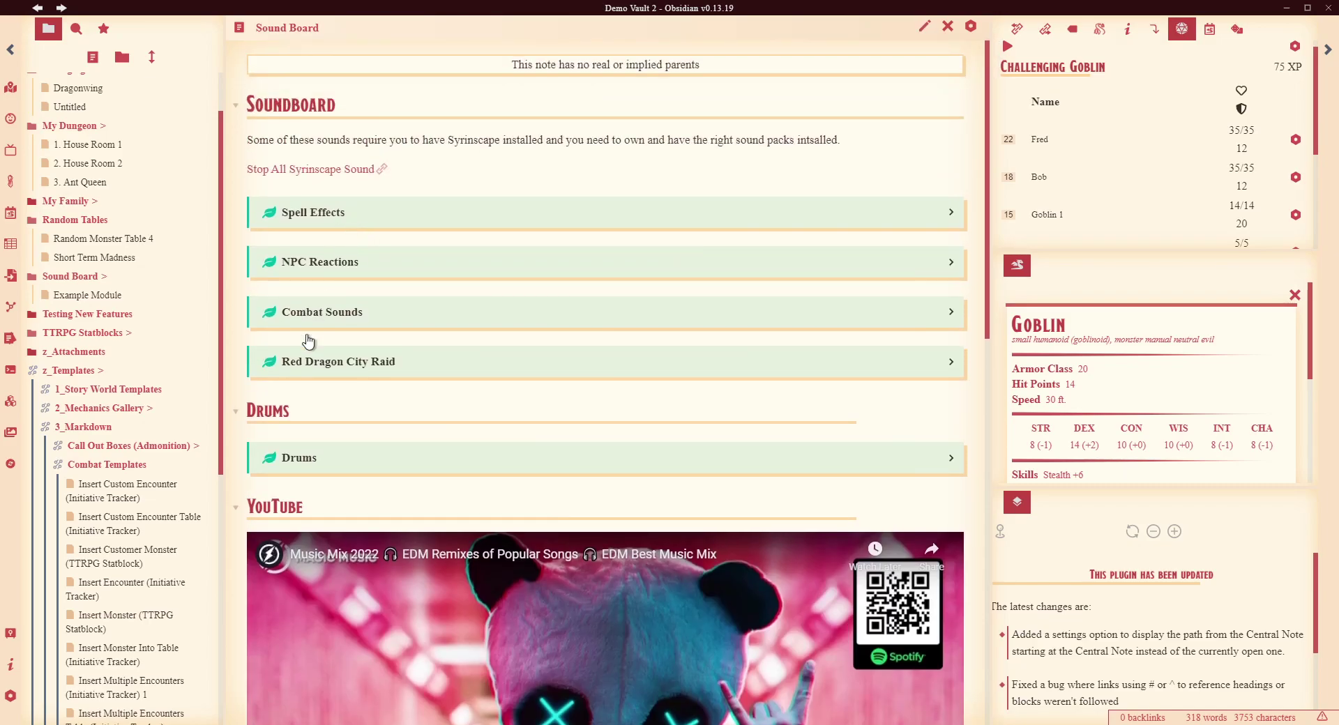
pyautogui.click(403, 311)
pyautogui.scroll(-1, 775, 212)
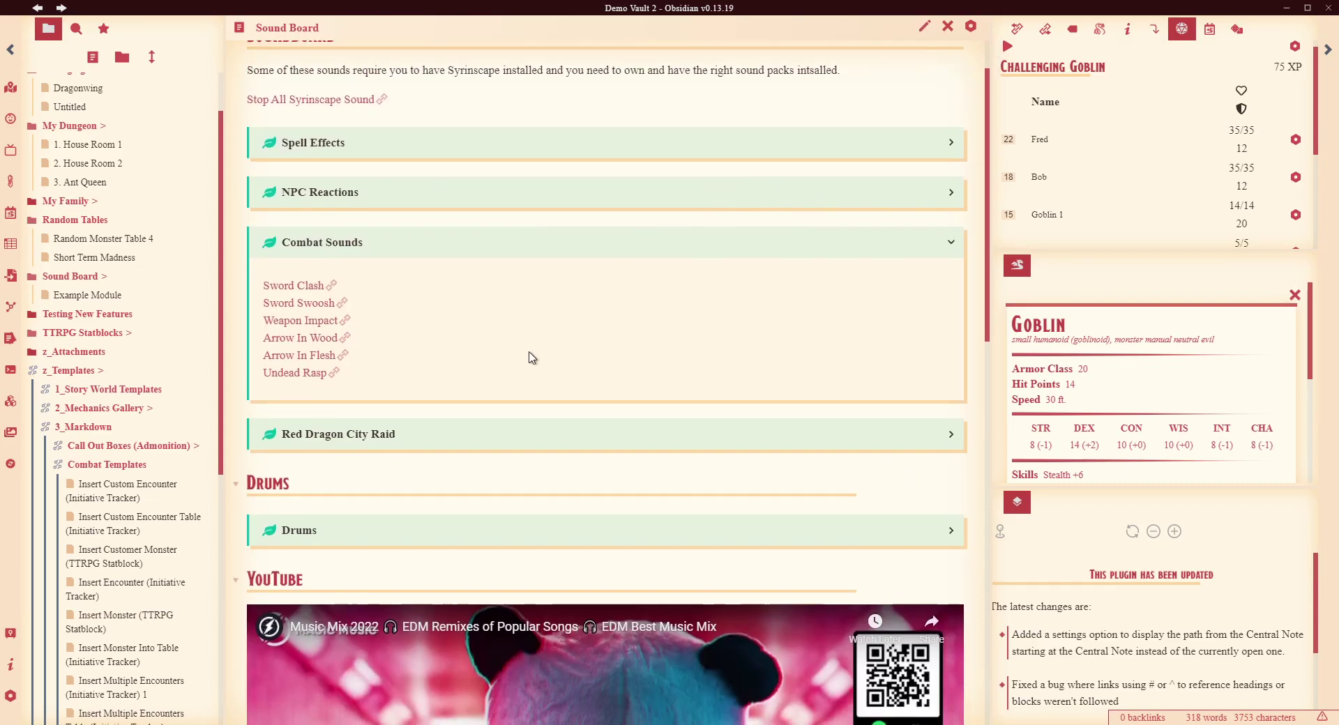
pyautogui.click(296, 375)
pyautogui.click(304, 304)
pyautogui.click(446, 244)
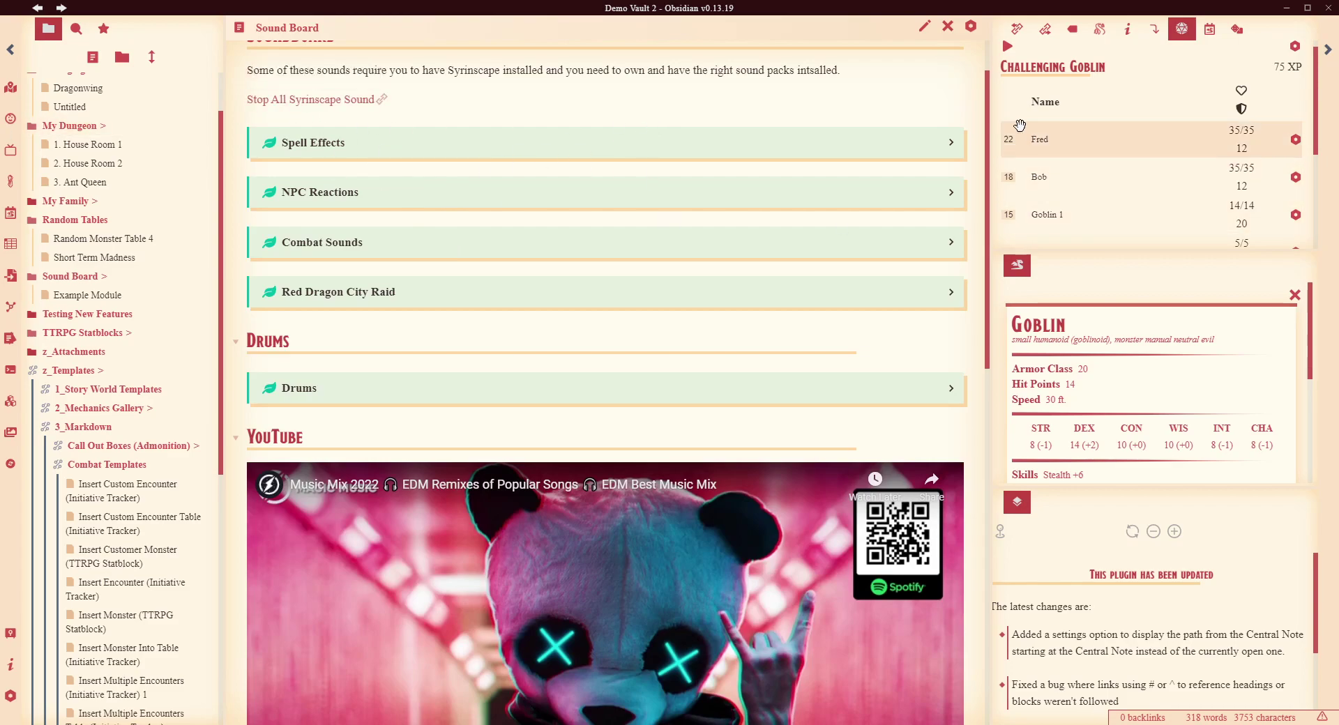
# View the sound links in the Spell Effects section, collapse it, and expand the NPC Reactions section
pyautogui.click(757, 145)
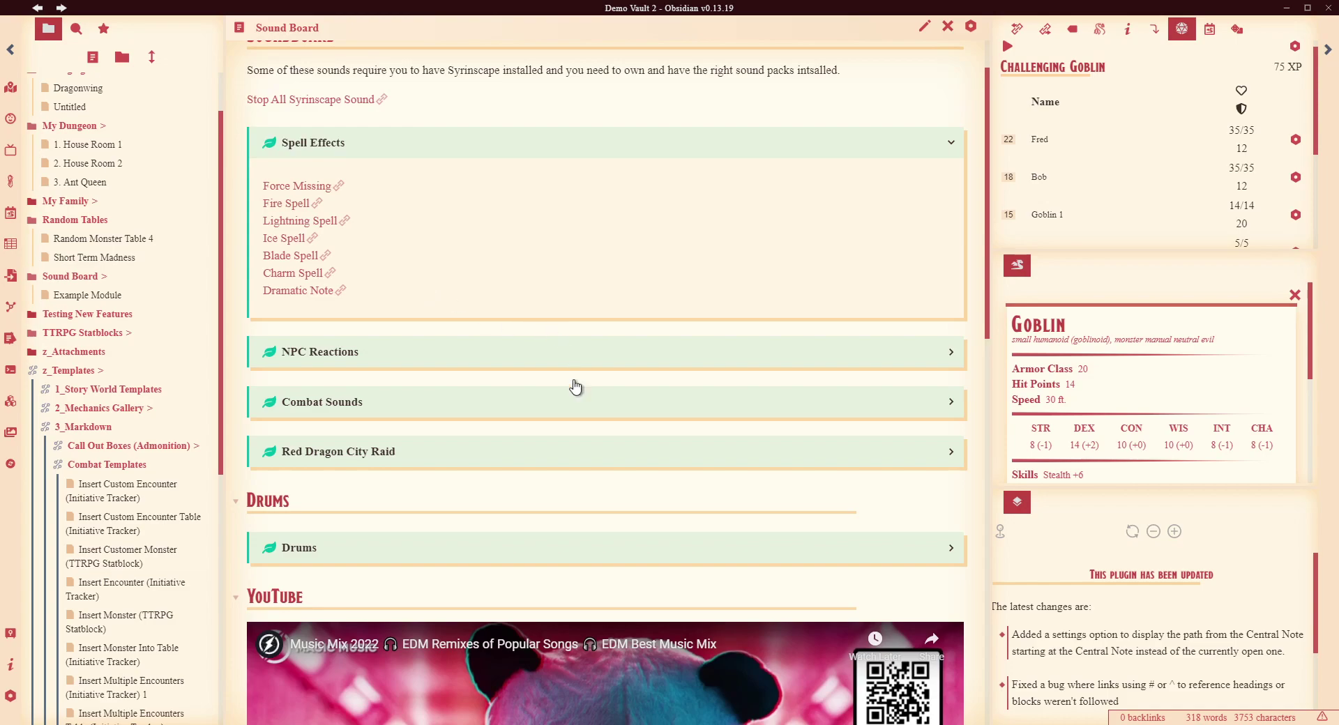
pyautogui.click(495, 140)
pyautogui.click(453, 202)
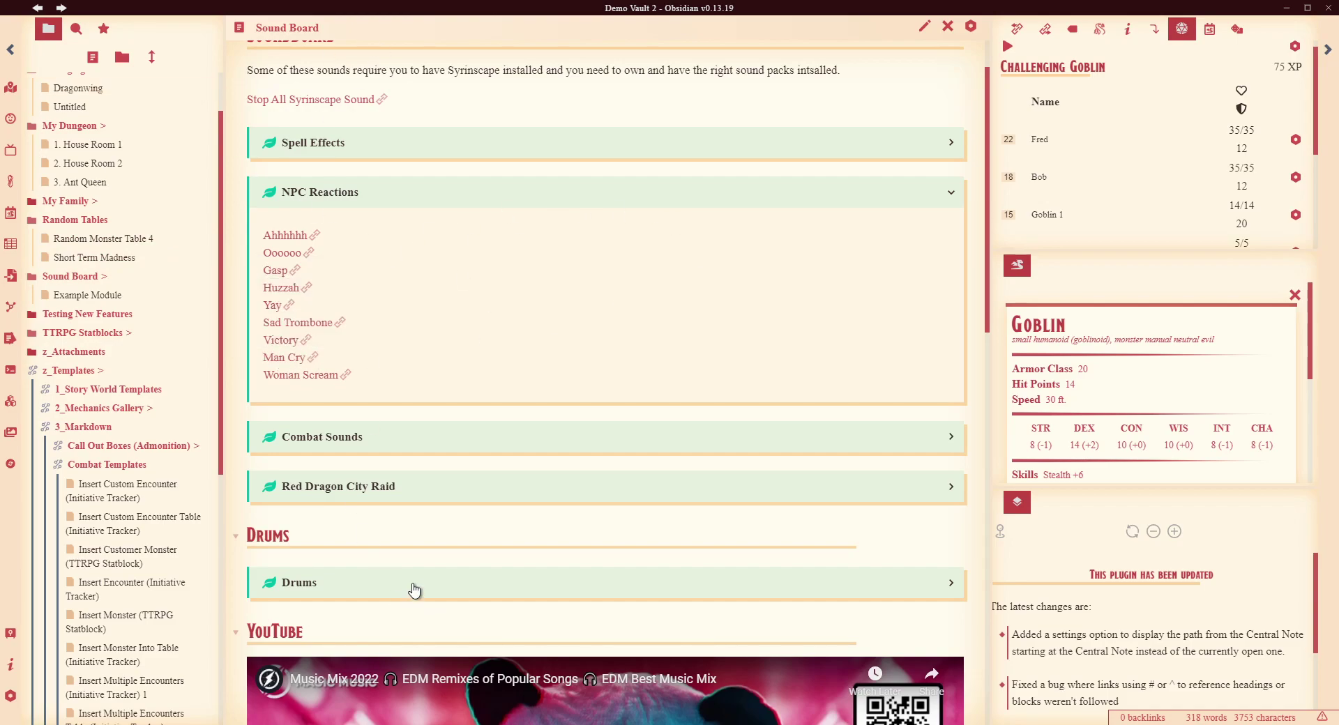
# Collapse the NPC Reactions section, then expand Red Dragon City Raid to view its links and collapse it again
pyautogui.click(568, 203)
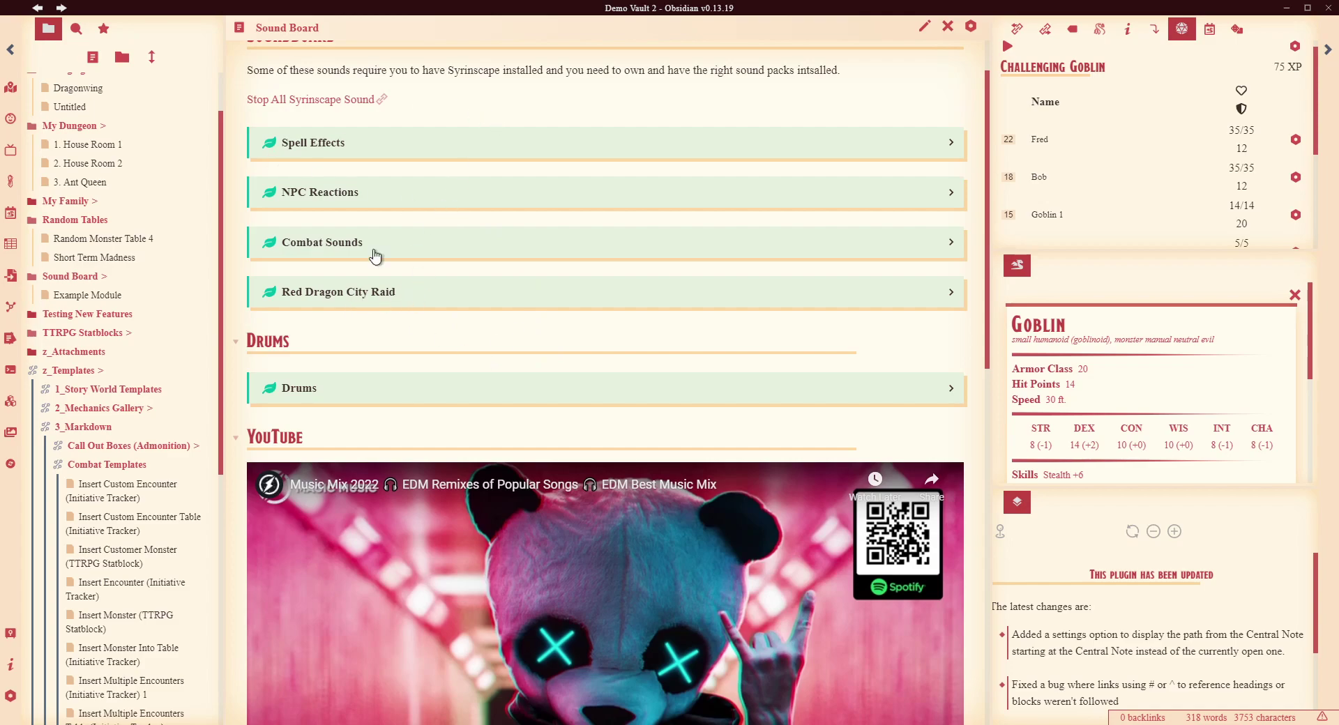
pyautogui.click(540, 305)
pyautogui.moveTo(284, 416); pyautogui.dragTo(439, 286)
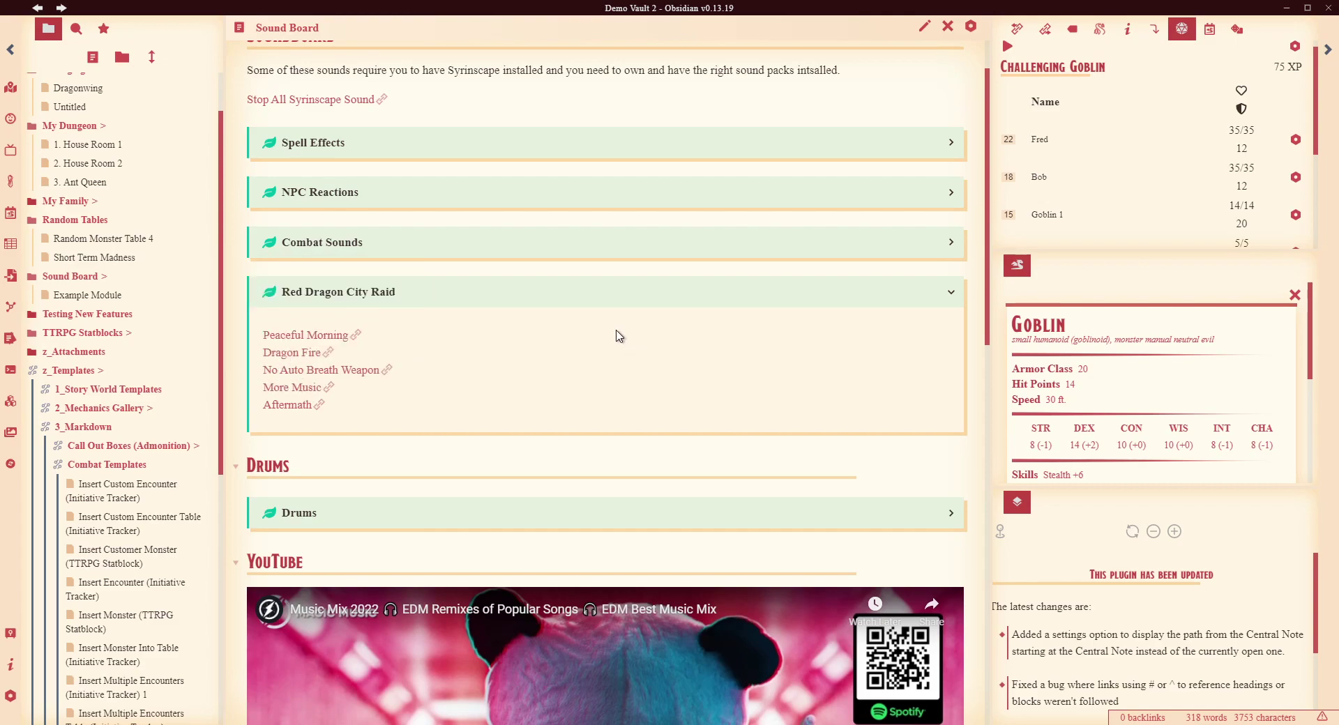
pyautogui.click(588, 293)
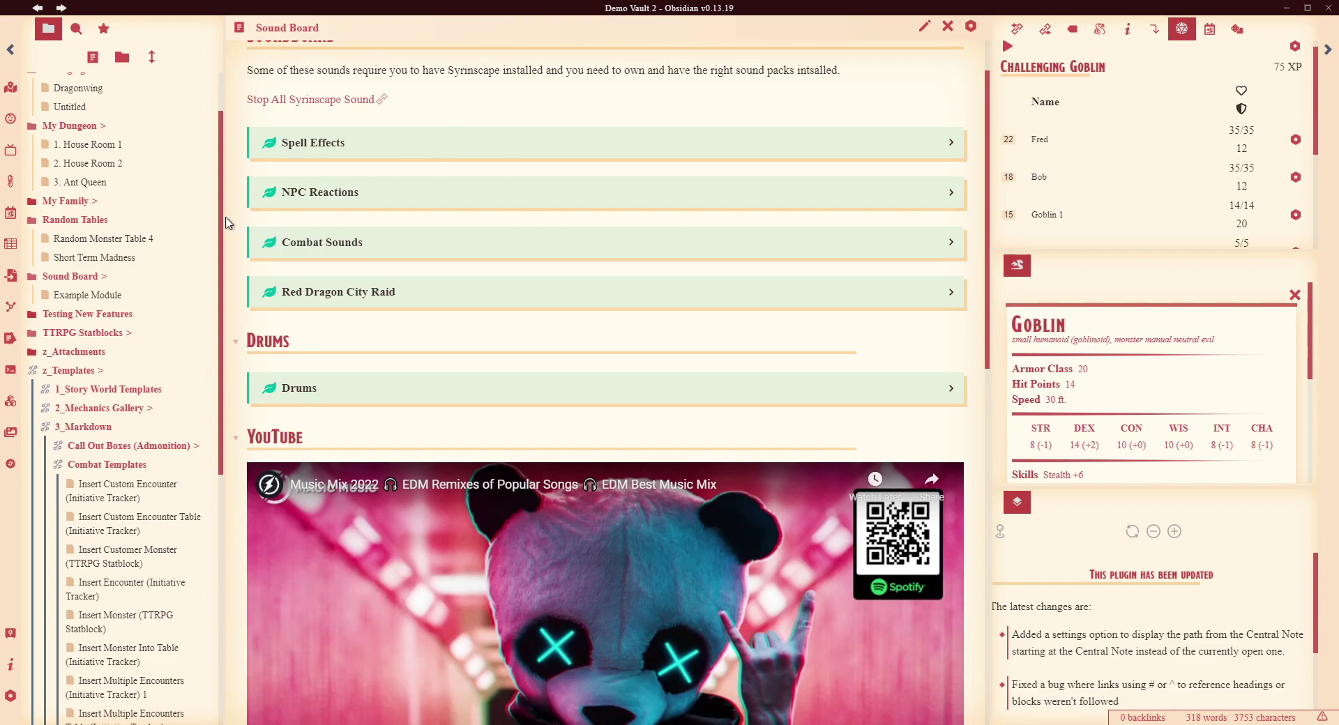
# Dock a second copy of the Sound Board note in the sidebar beside the initiative tracker and close the two sidebar panes below it
pyautogui.keyDown('ctrl'); pyautogui.click(70, 276); pyautogui.keyUp('ctrl')
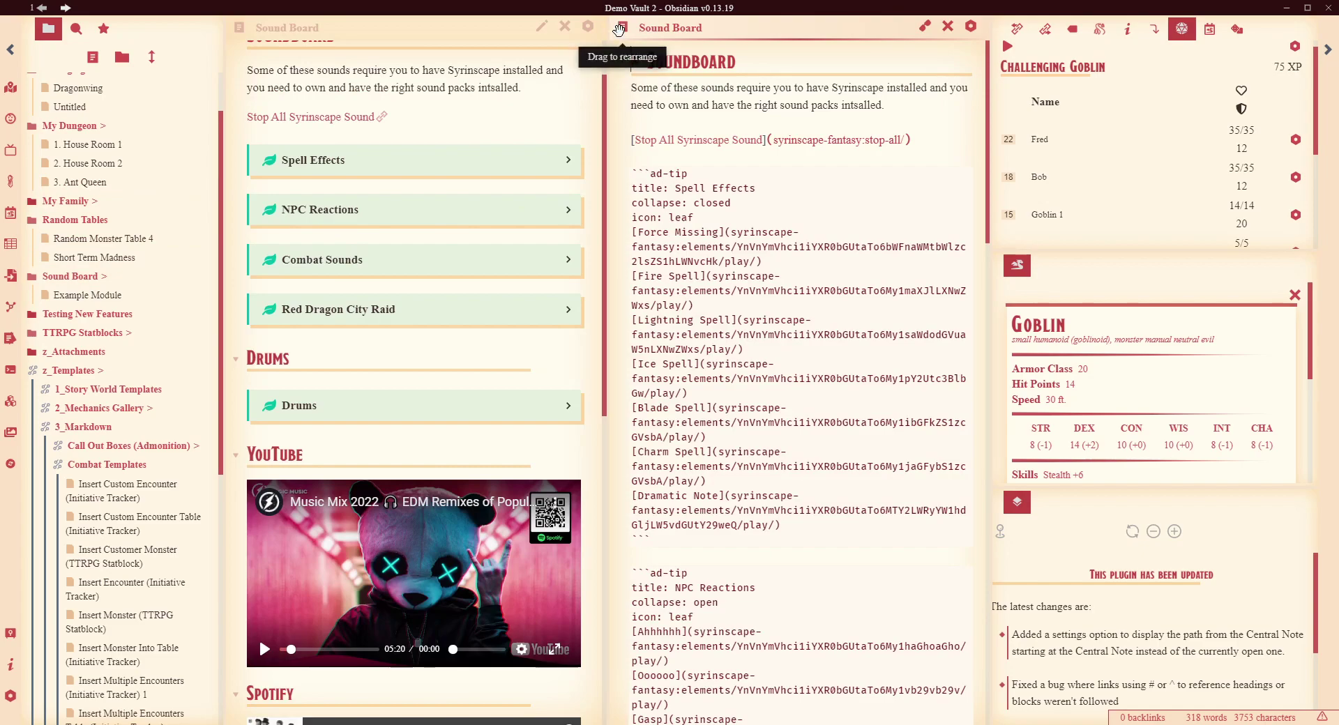
pyautogui.moveTo(623, 28)
pyautogui.mouseDown()
pyautogui.moveTo(942, 32)
pyautogui.moveTo(1150, 105)
pyautogui.moveTo(1265, 28)
pyautogui.mouseUp()
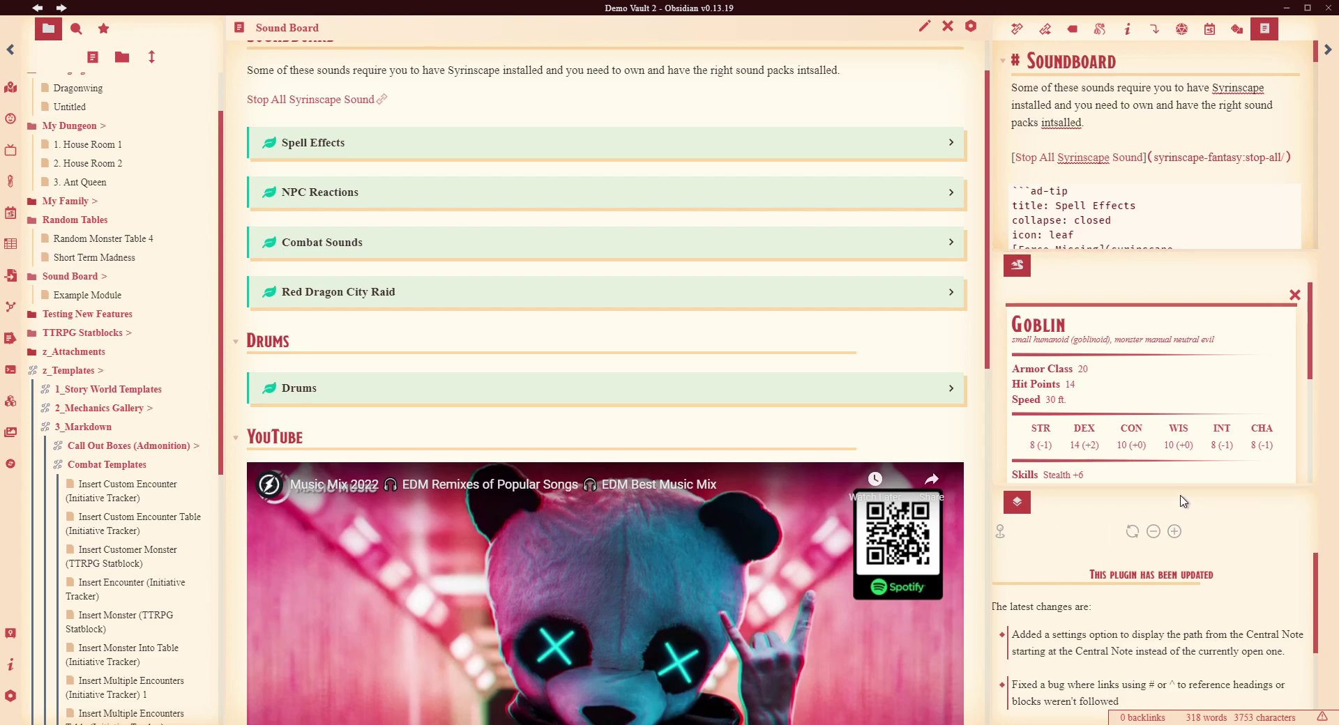
pyautogui.rightClick(1016, 502)
pyautogui.click(1042, 514)
pyautogui.rightClick(1017, 384)
pyautogui.click(1046, 403)
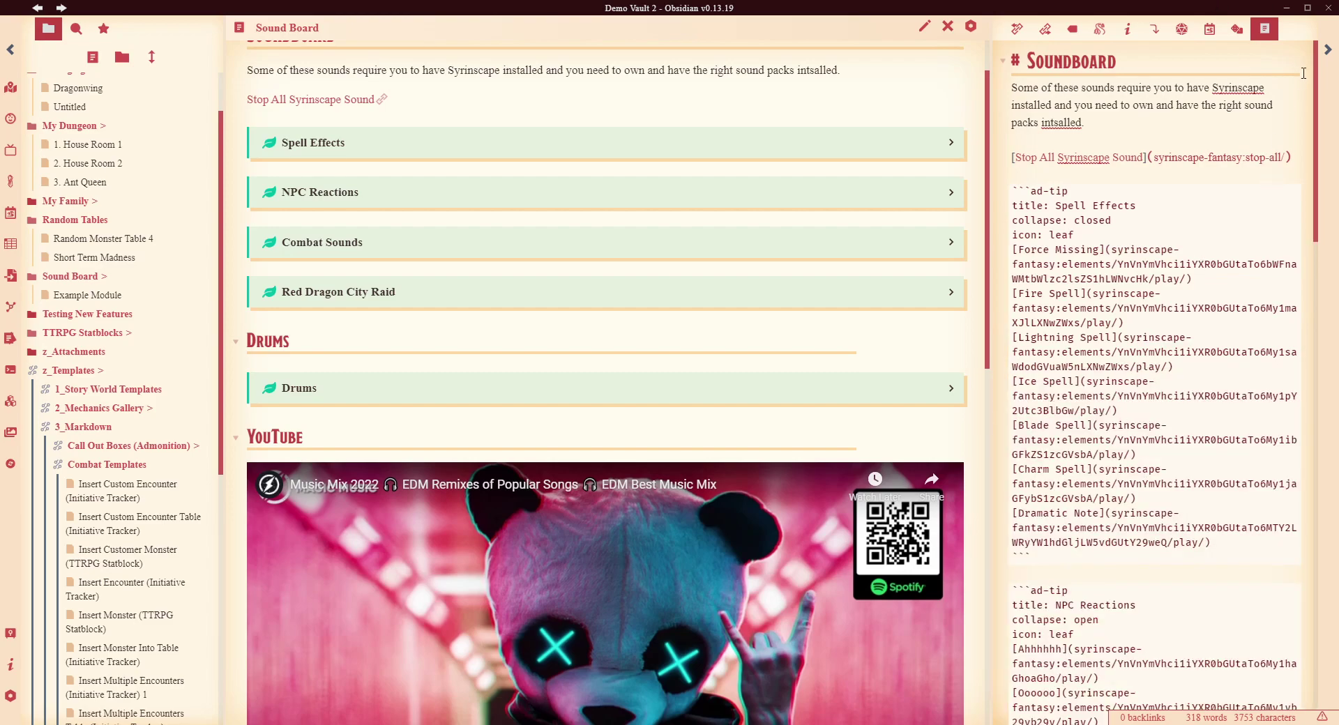
# Switch the docked Sound Board note from editing to reading view
pyautogui.rightClick(1265, 29)
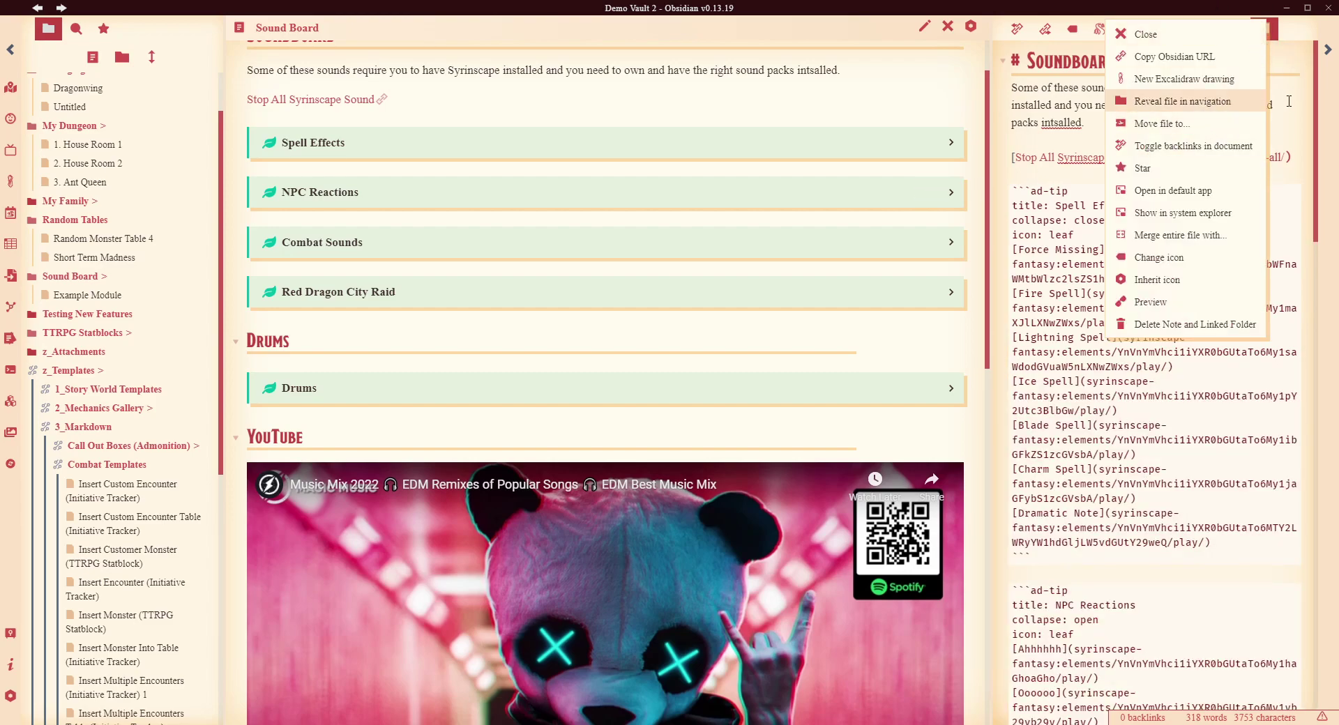
pyautogui.click(1289, 101)
pyautogui.click(1264, 28)
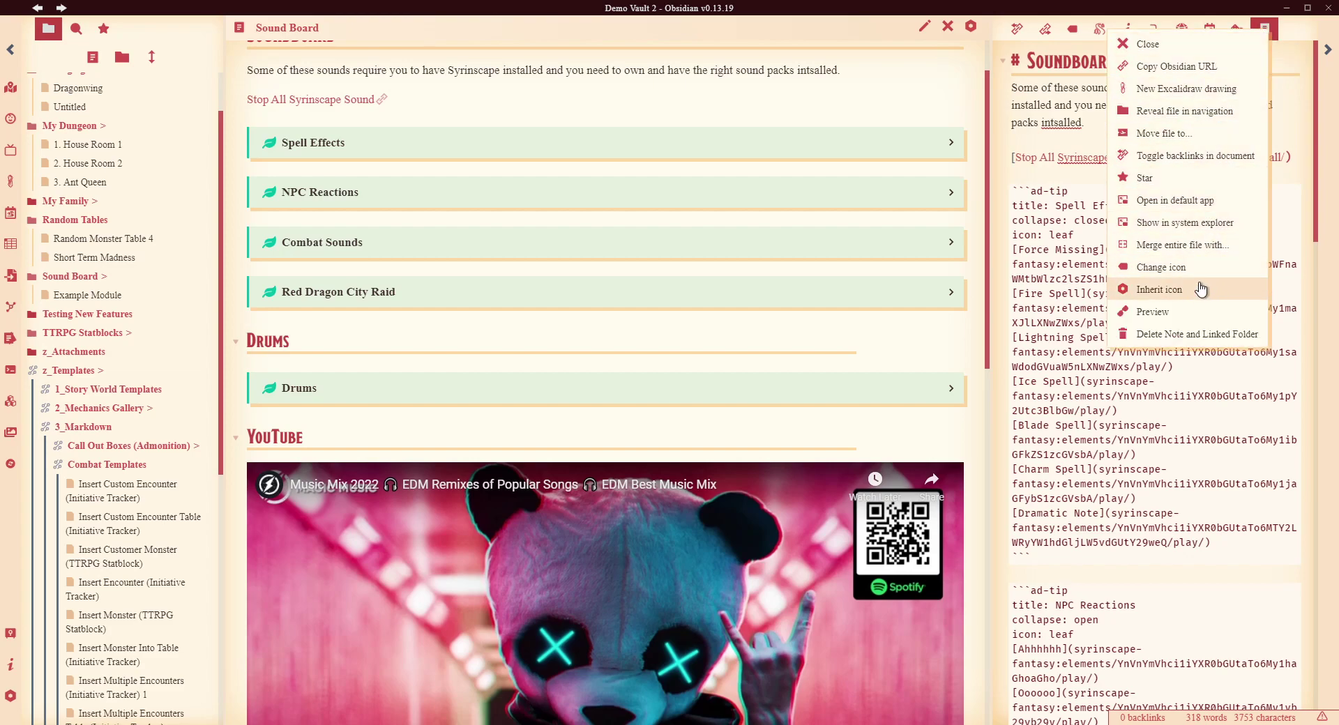
pyautogui.click(1164, 314)
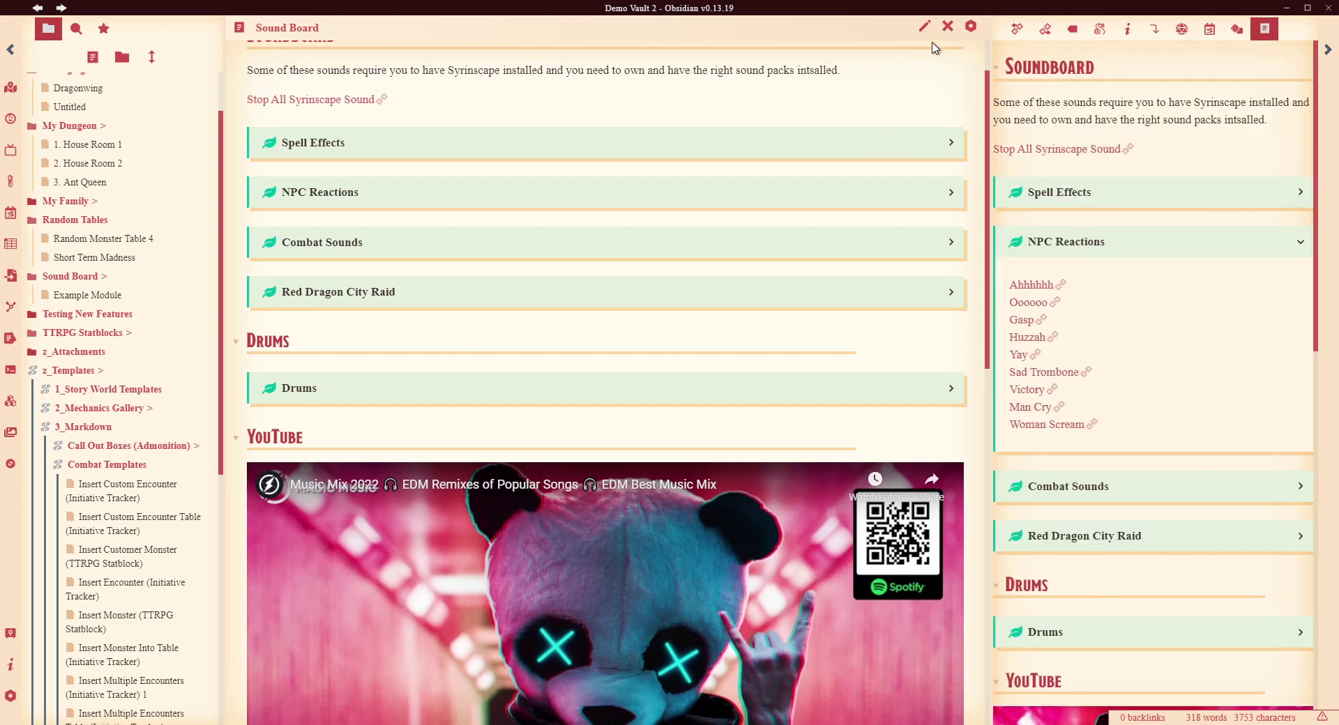
# Open the My Dungeon note in the main pane in reading view and zoom in on its dungeon map
pyautogui.keyDown('ctrl'); pyautogui.click(74, 131); pyautogui.keyUp('ctrl')
pyautogui.click(562, 27)
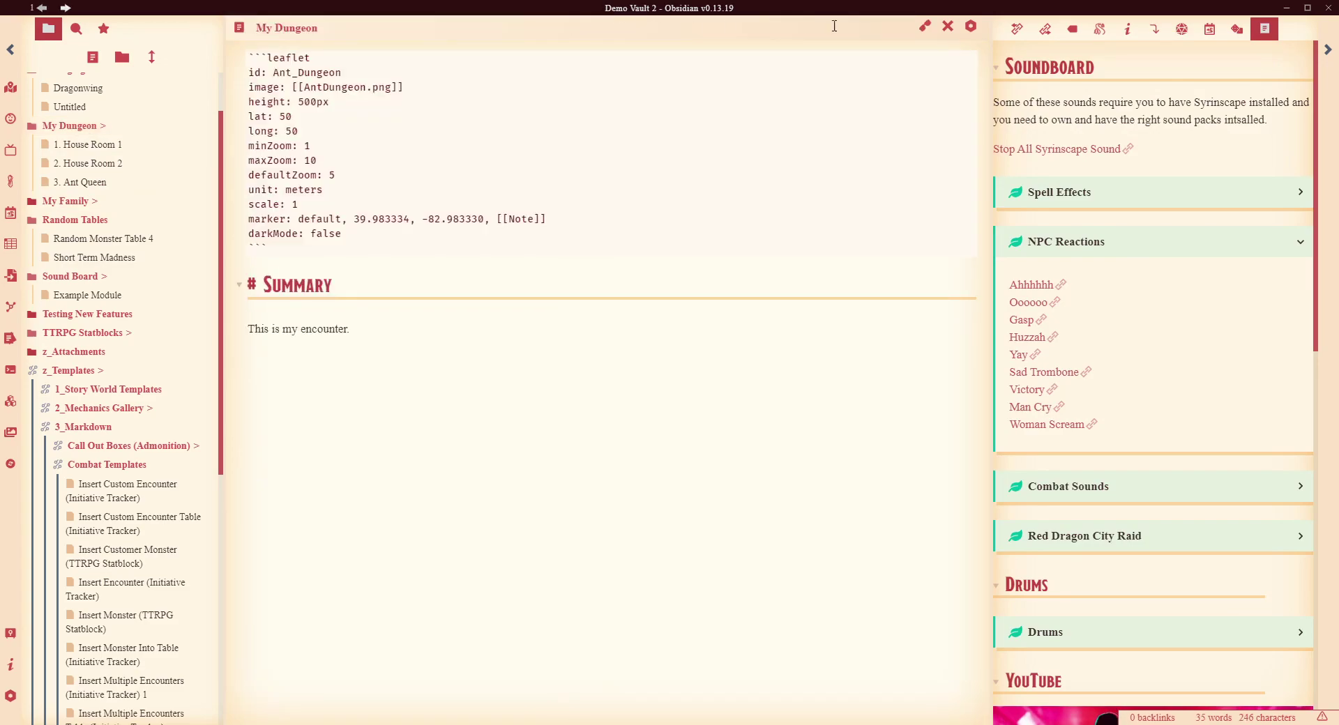
pyautogui.click(925, 26)
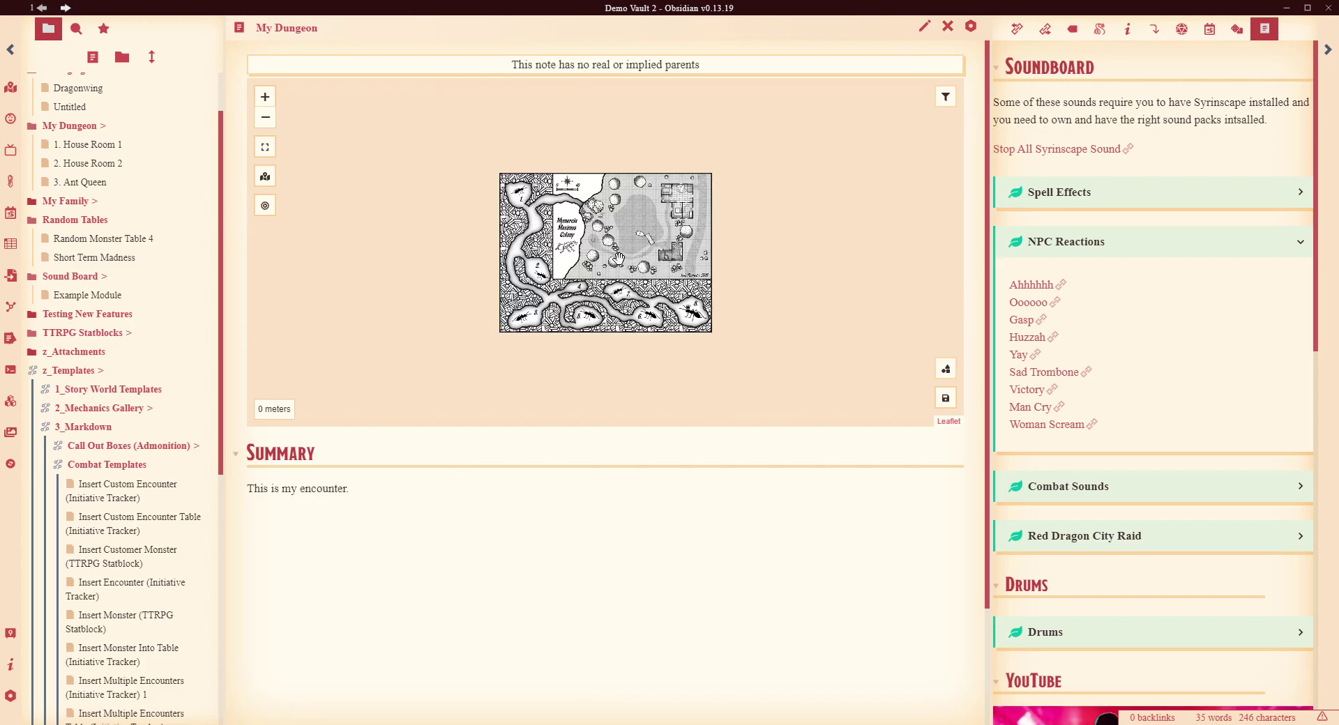
pyautogui.scroll(1, 632, 256)
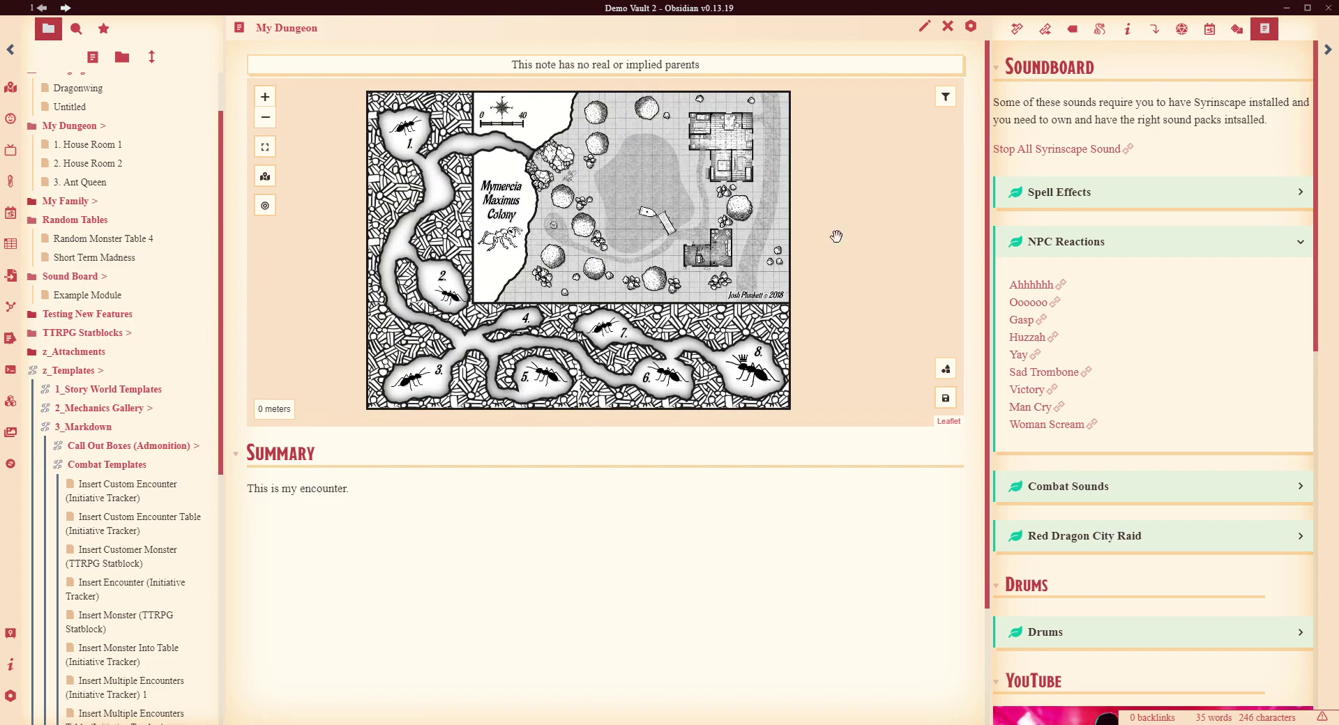
# Show the initiative tracker in the sidebar, return to the docked Sound Board, and look through its sections beside the map
pyautogui.click(1187, 35)
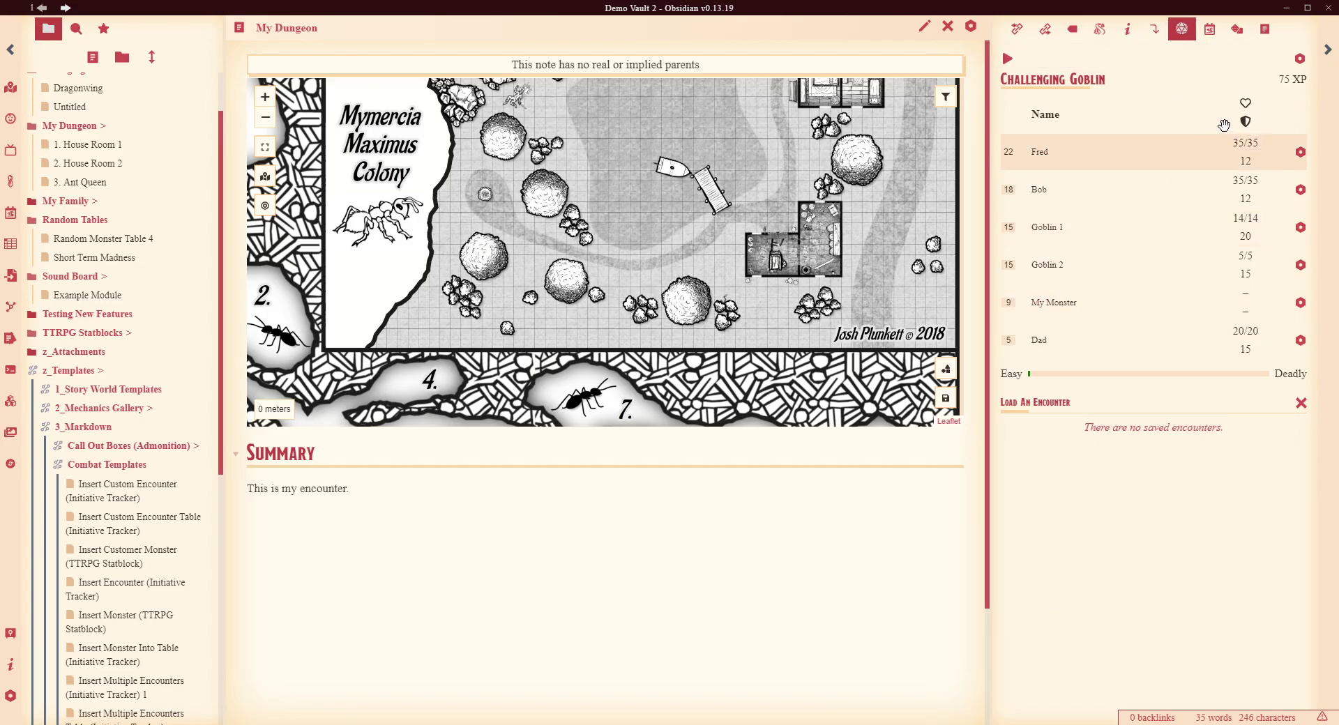
pyautogui.click(1100, 31)
pyautogui.click(1270, 29)
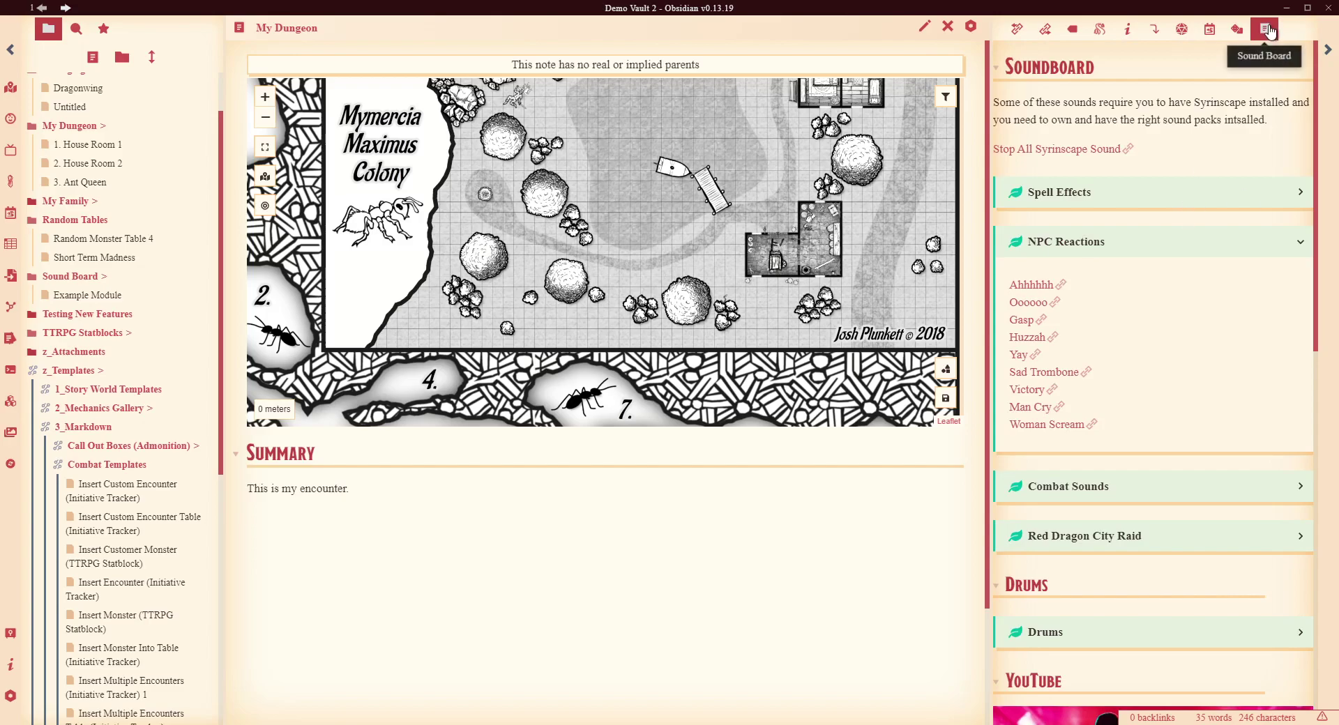
pyautogui.scroll(-4, 1207, 270)
pyautogui.scroll(4, 1151, 335)
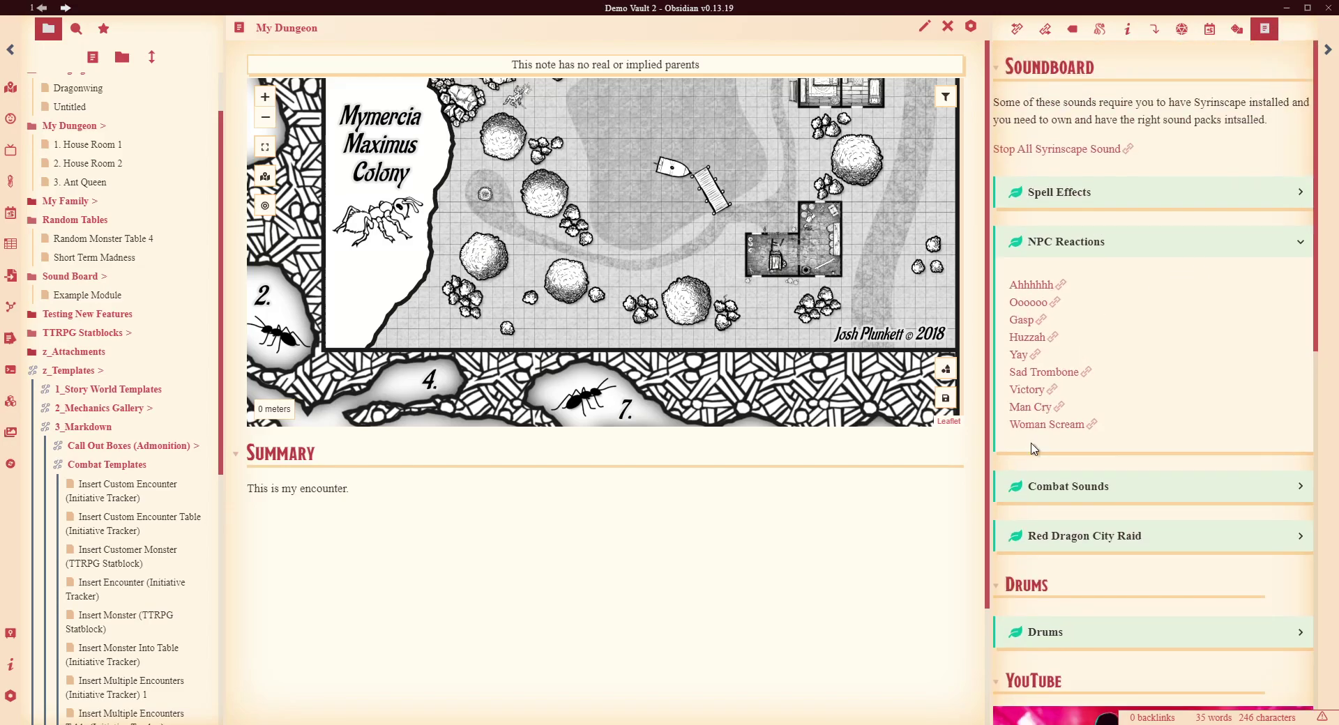
pyautogui.scroll(-3, 1188, 291)
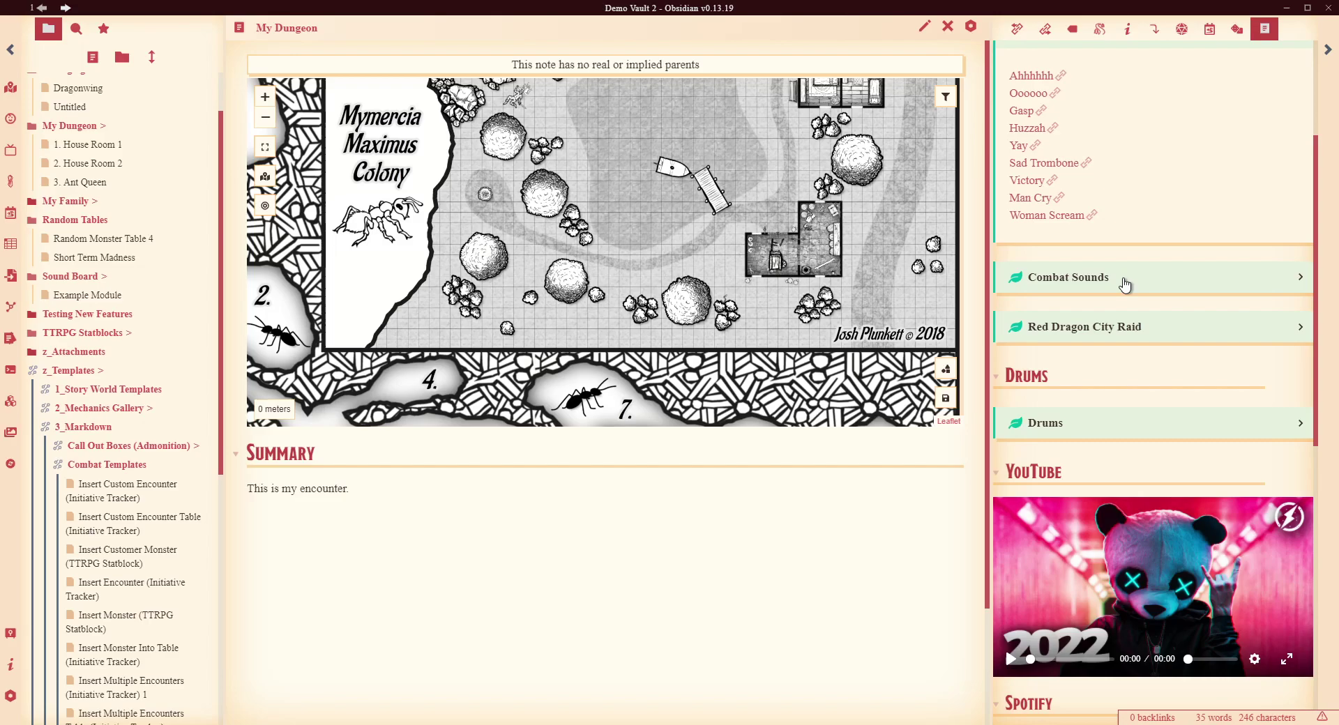
pyautogui.scroll(3, 1080, 206)
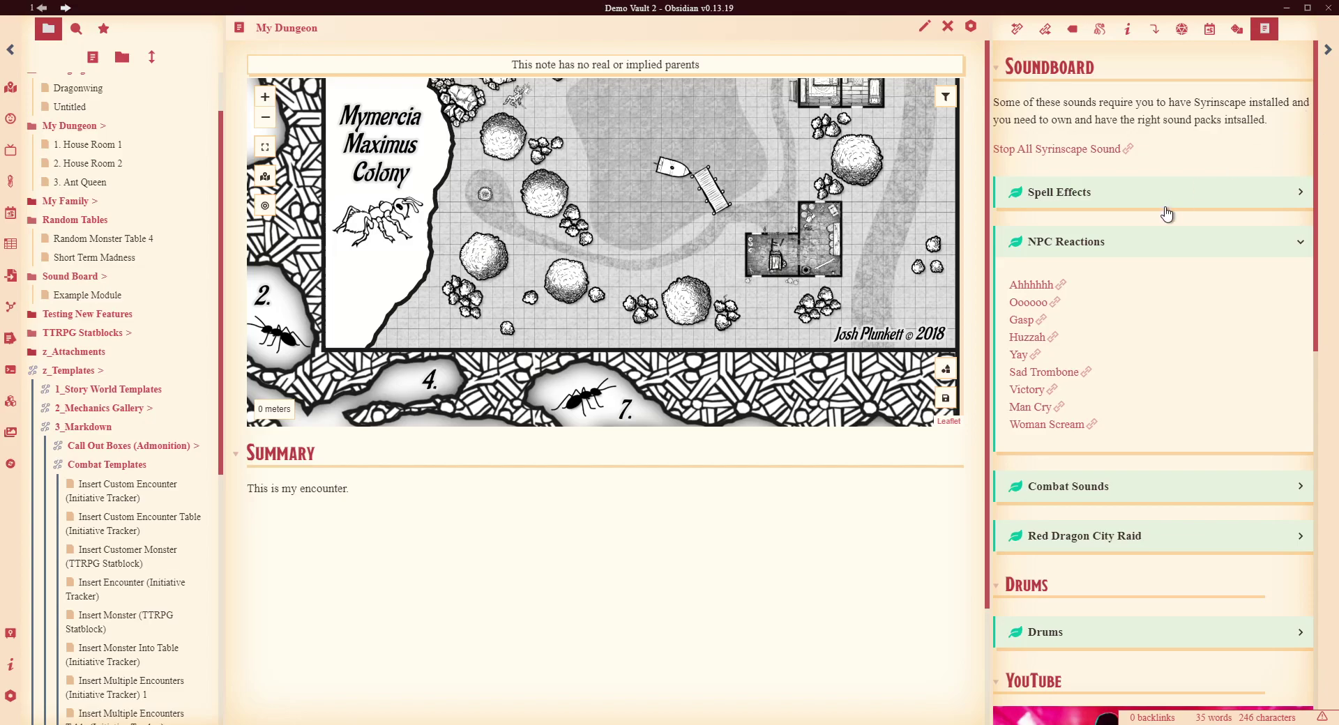
pyautogui.scroll(-5, 1169, 212)
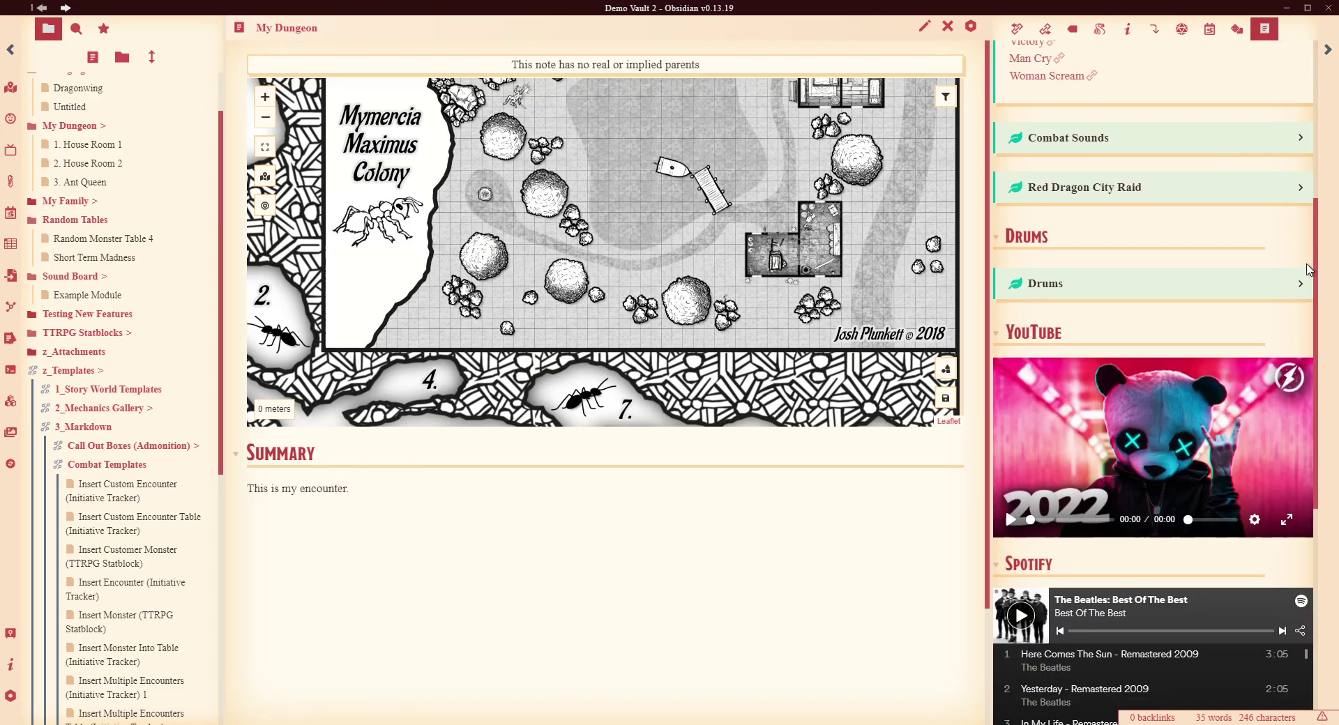
# Expand the Drums section in the docked Sound Board and play its first two clips, raising the volume of each
pyautogui.click(1269, 286)
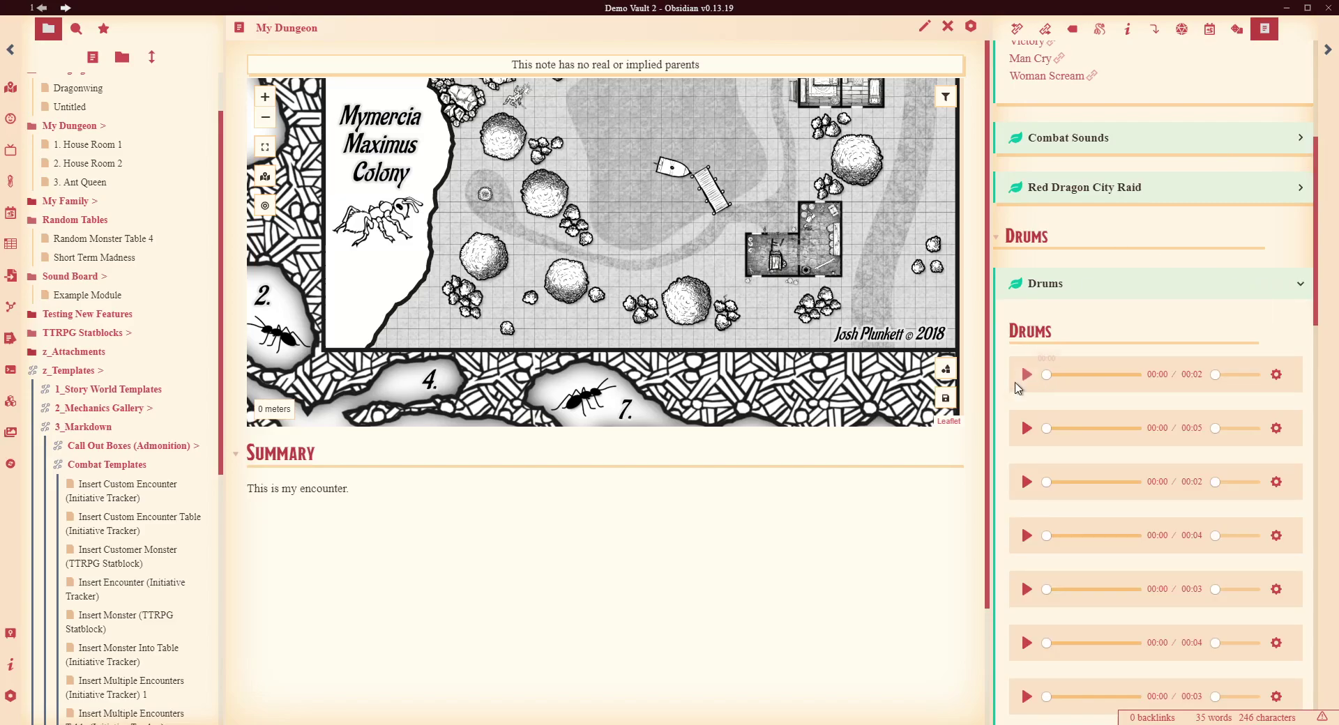
pyautogui.click(1026, 375)
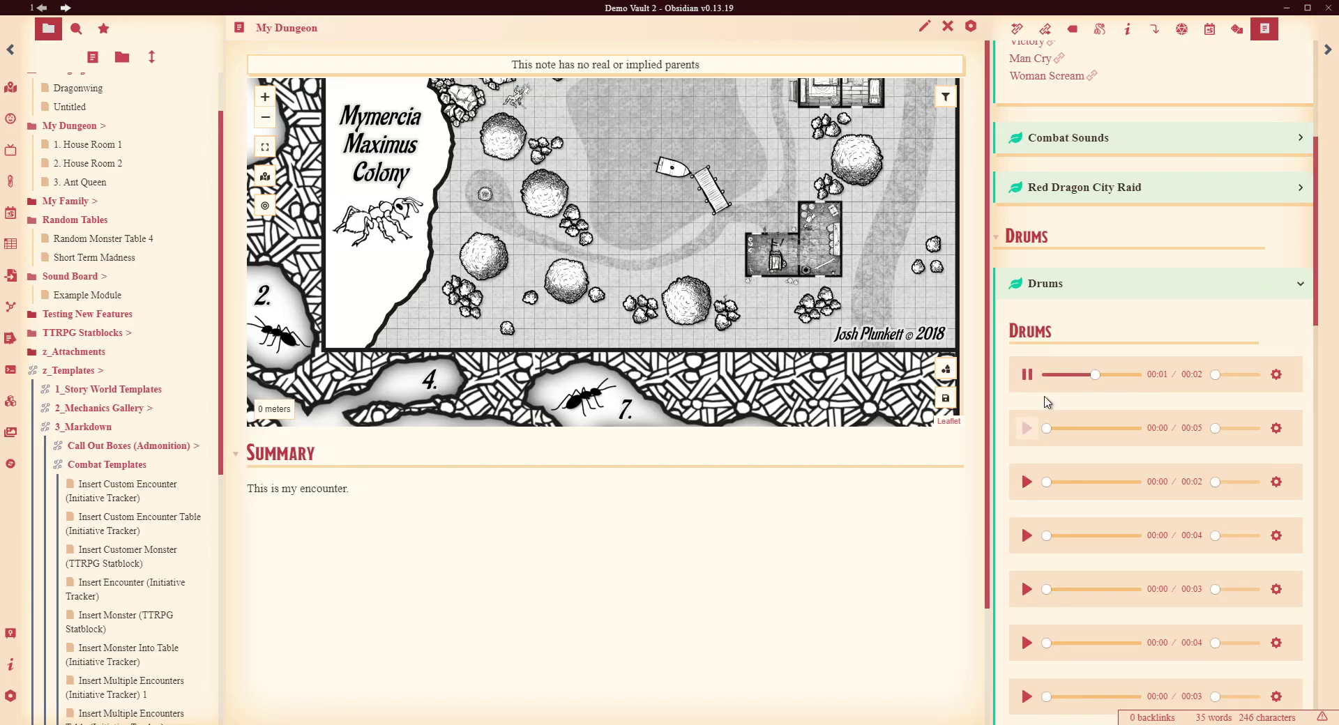
pyautogui.moveTo(1224, 374); pyautogui.dragTo(1229, 375)
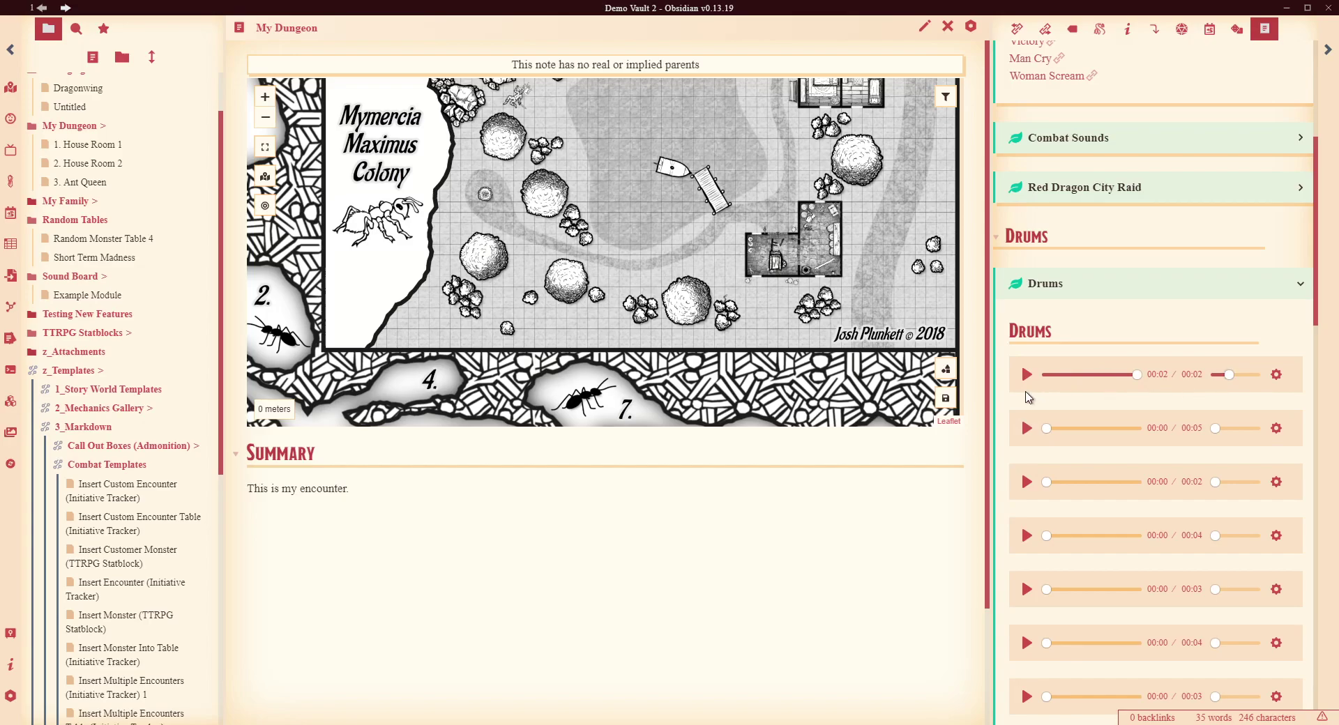
pyautogui.click(1027, 377)
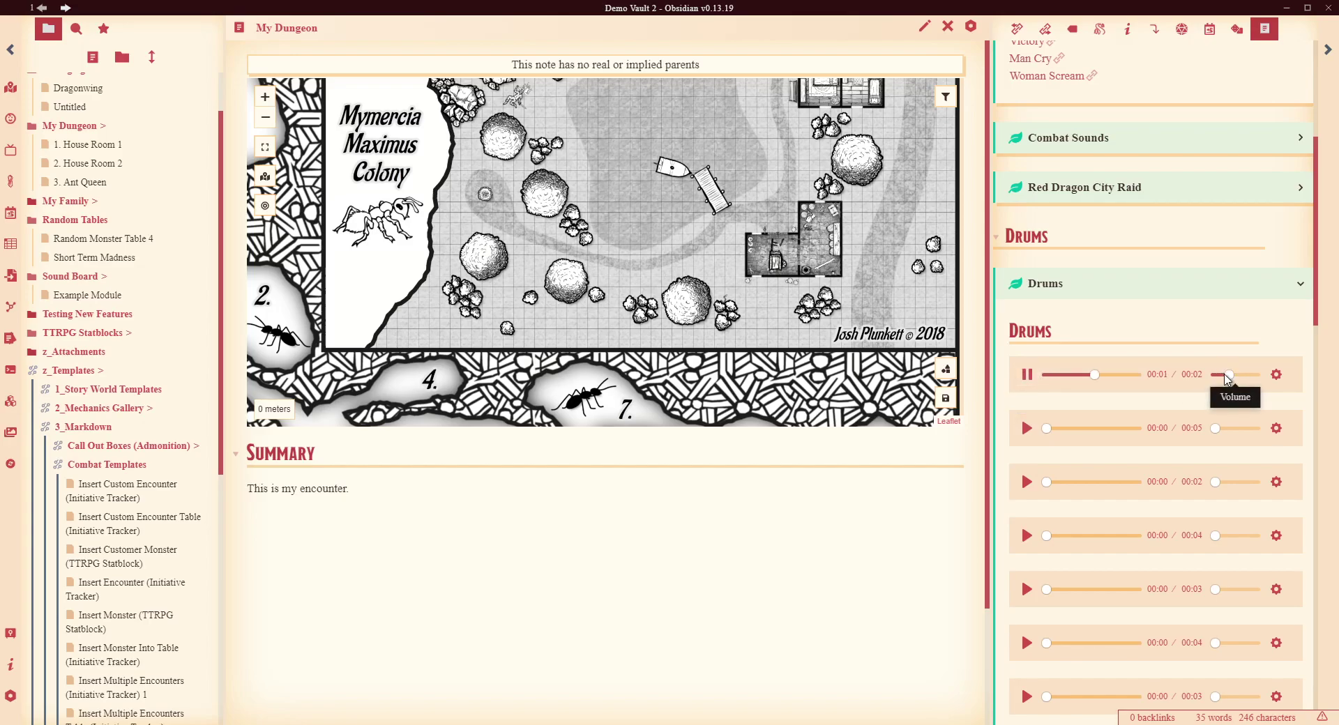
pyautogui.moveTo(1229, 374); pyautogui.dragTo(1243, 374)
pyautogui.click(1027, 377)
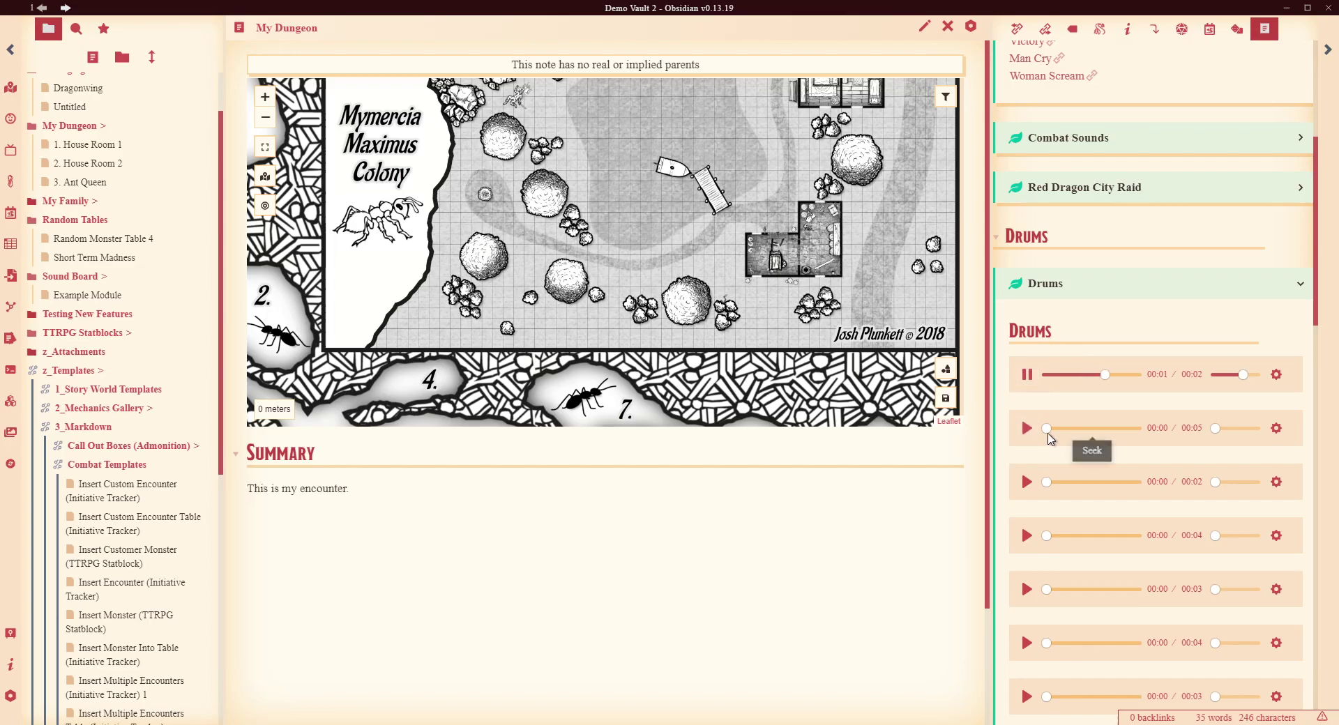
pyautogui.moveTo(1217, 429)
pyautogui.mouseDown()
pyautogui.moveTo(1252, 428)
pyautogui.moveTo(1241, 429)
pyautogui.mouseUp()
pyautogui.click(1024, 436)
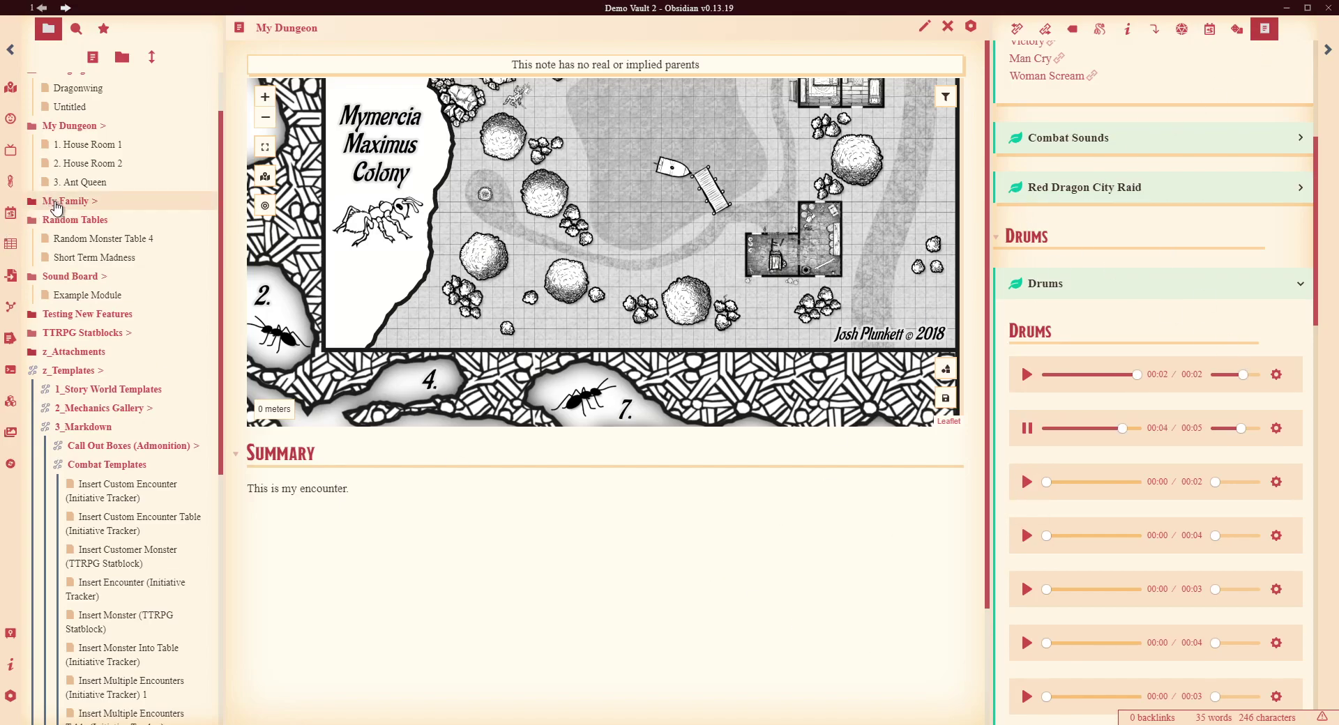
# Open the Sound Board note in the main pane in editing view and examine the embedded MP3 lines of the Drums block
pyautogui.scroll(-5, 744, 272)
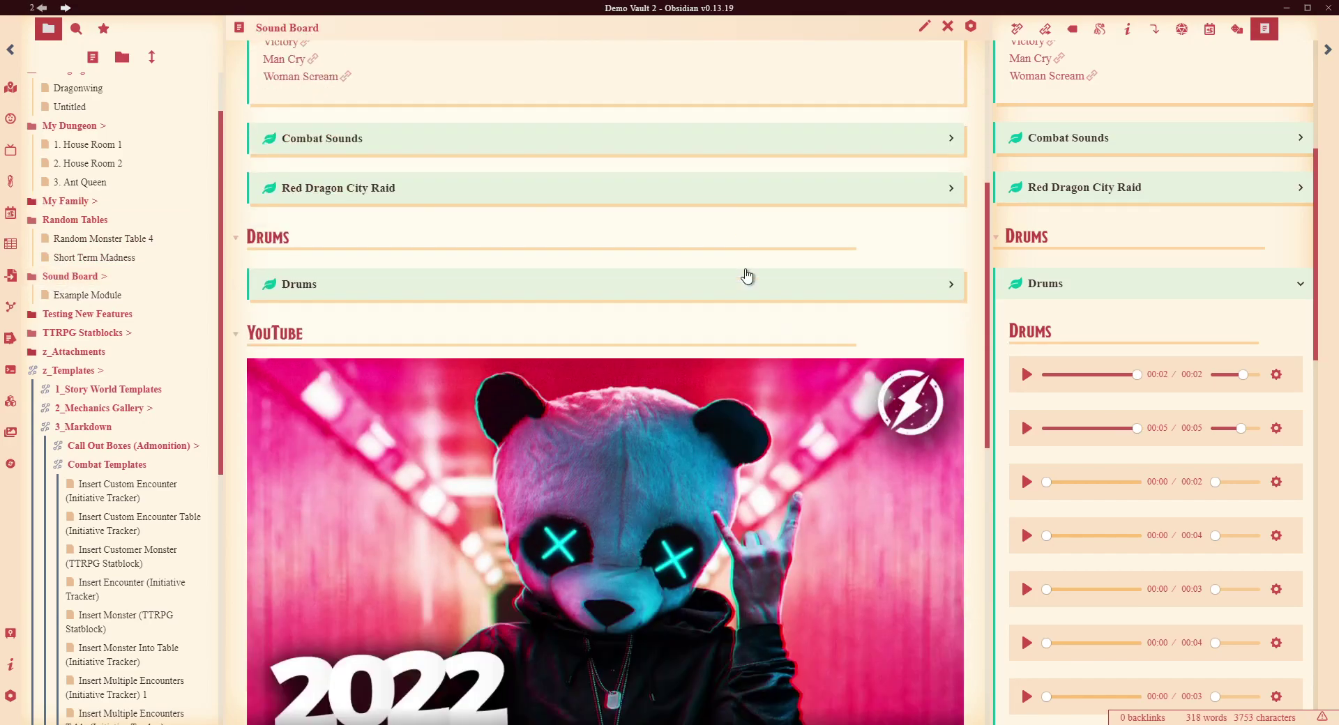
pyautogui.click(925, 27)
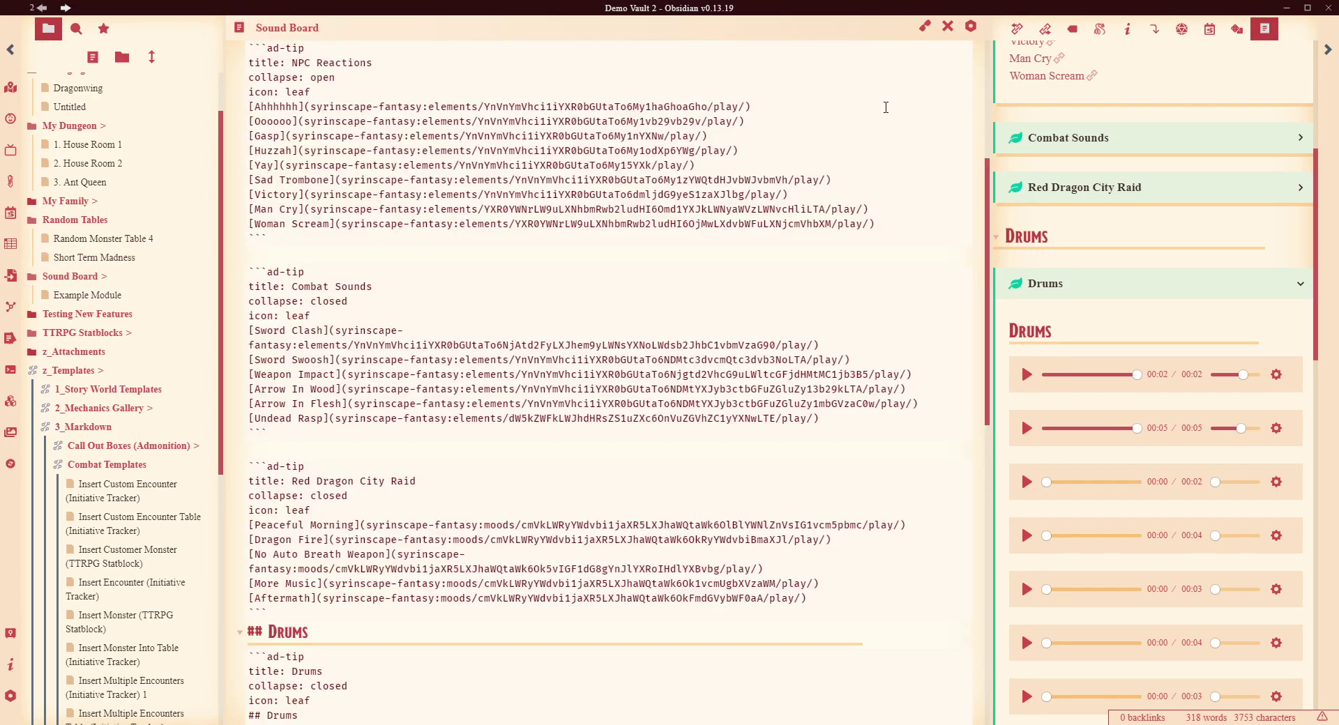
pyautogui.scroll(-4, 614, 403)
pyautogui.moveTo(364, 456); pyautogui.dragTo(242, 454)
pyautogui.click(355, 452)
pyautogui.scroll(-2, 399, 430)
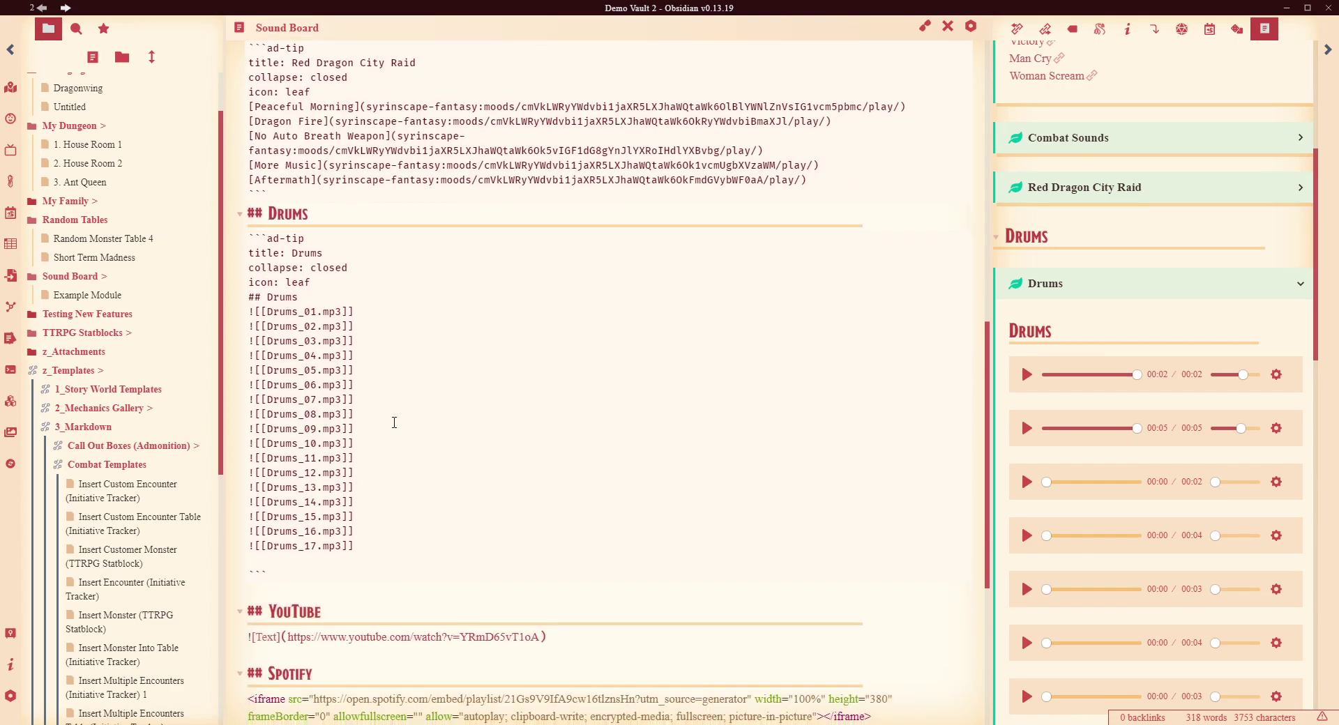
# Highlight the leading exclamation mark and the link part of the Drums_01.mp3 embed to examine its syntax
pyautogui.moveTo(359, 312); pyautogui.dragTo(237, 318)
pyautogui.click(257, 311)
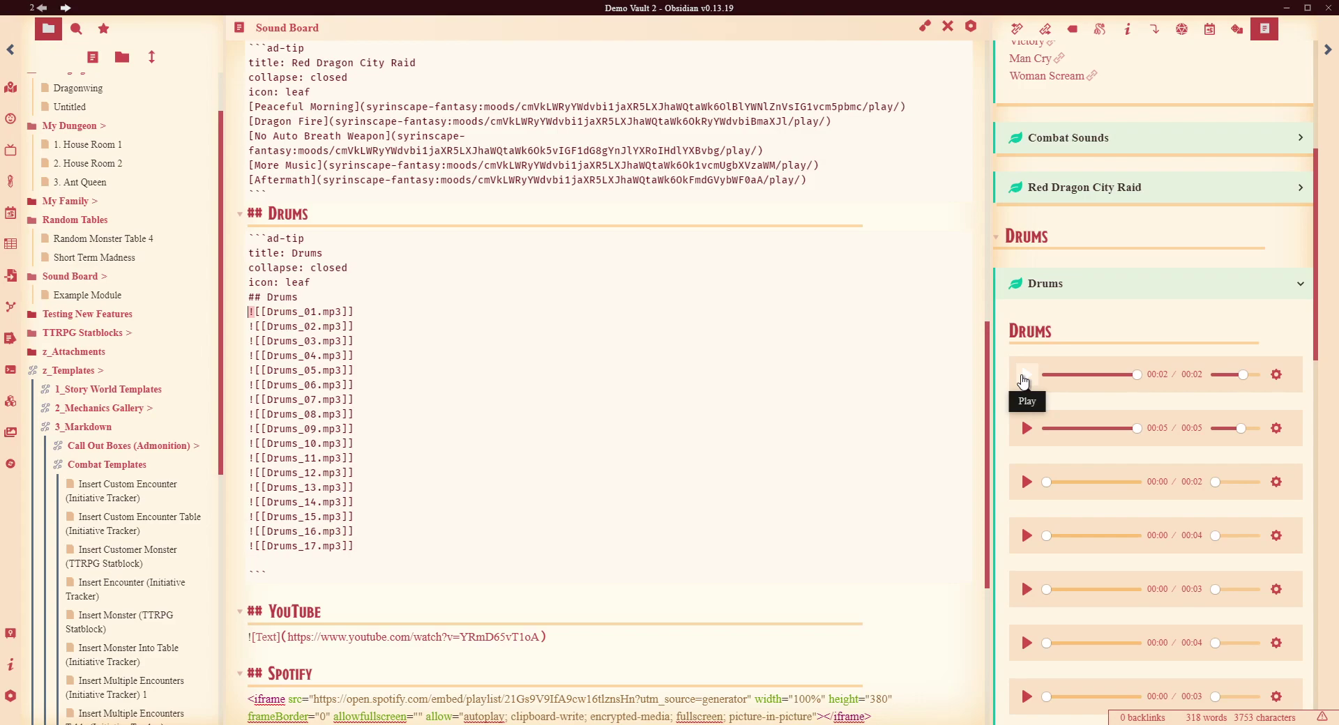
pyautogui.click(285, 312)
pyautogui.moveTo(363, 309); pyautogui.dragTo(254, 312)
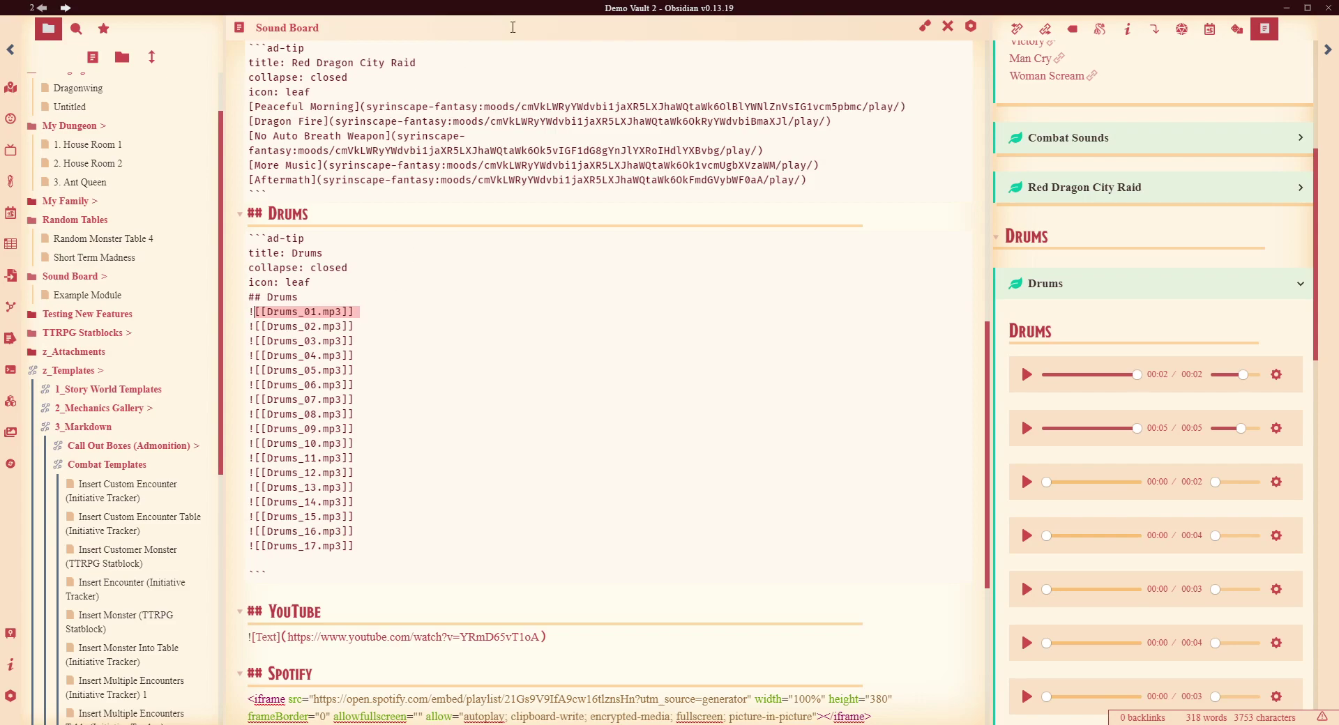
# Return the Sound Board note to reading view, expand its Drums section, and play the first two drum clips
pyautogui.click(925, 26)
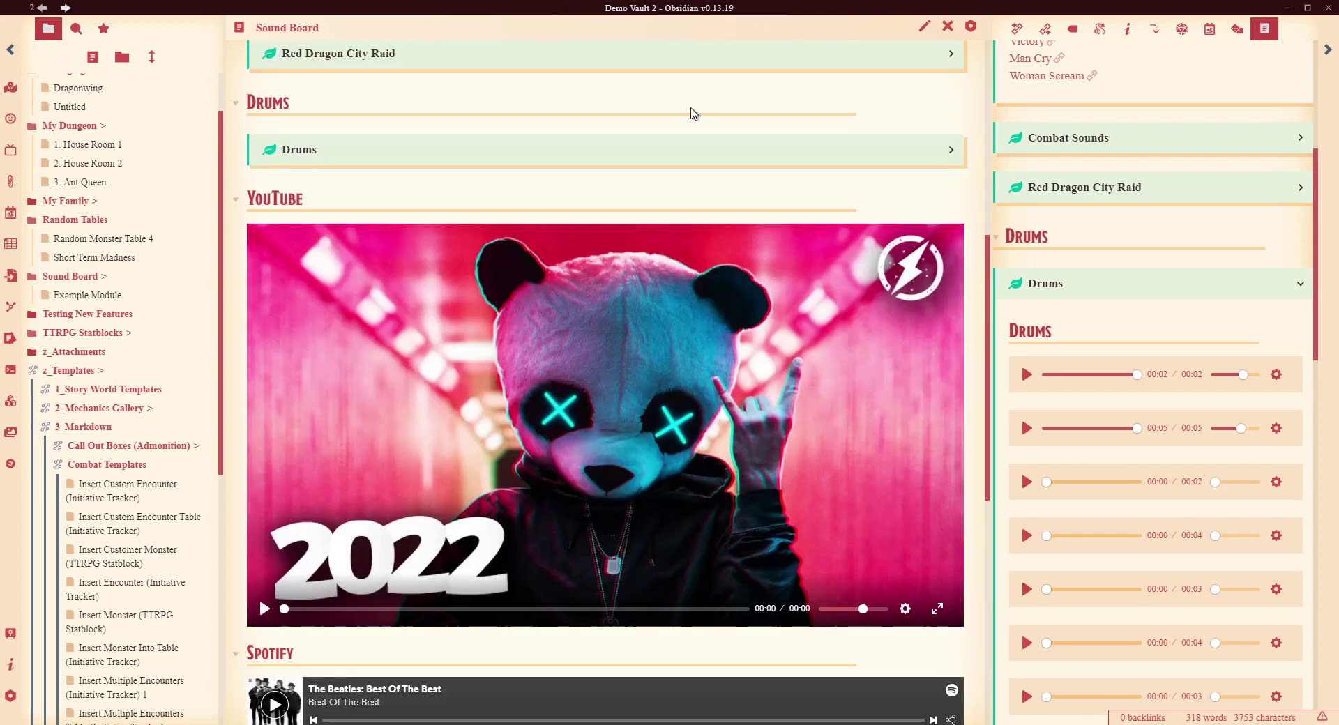
pyautogui.click(421, 146)
pyautogui.click(281, 241)
pyautogui.click(282, 295)
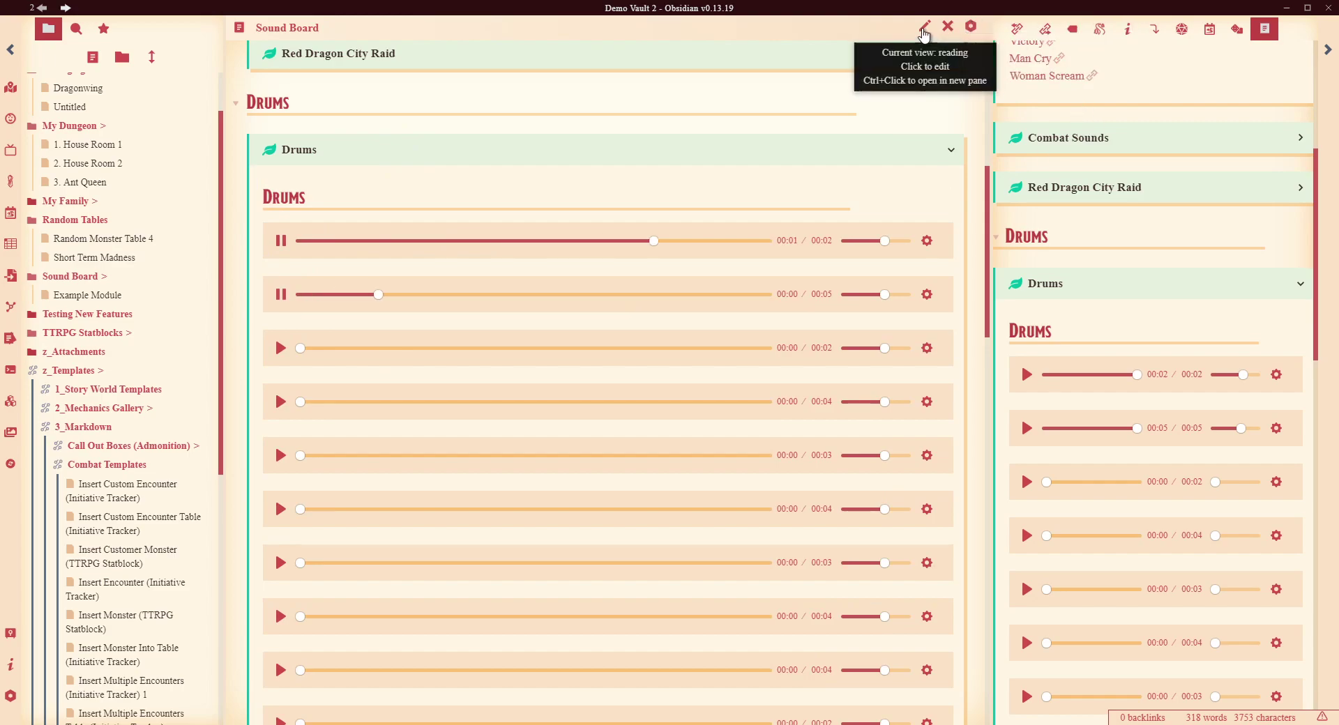
pyautogui.scroll(5, 514, 218)
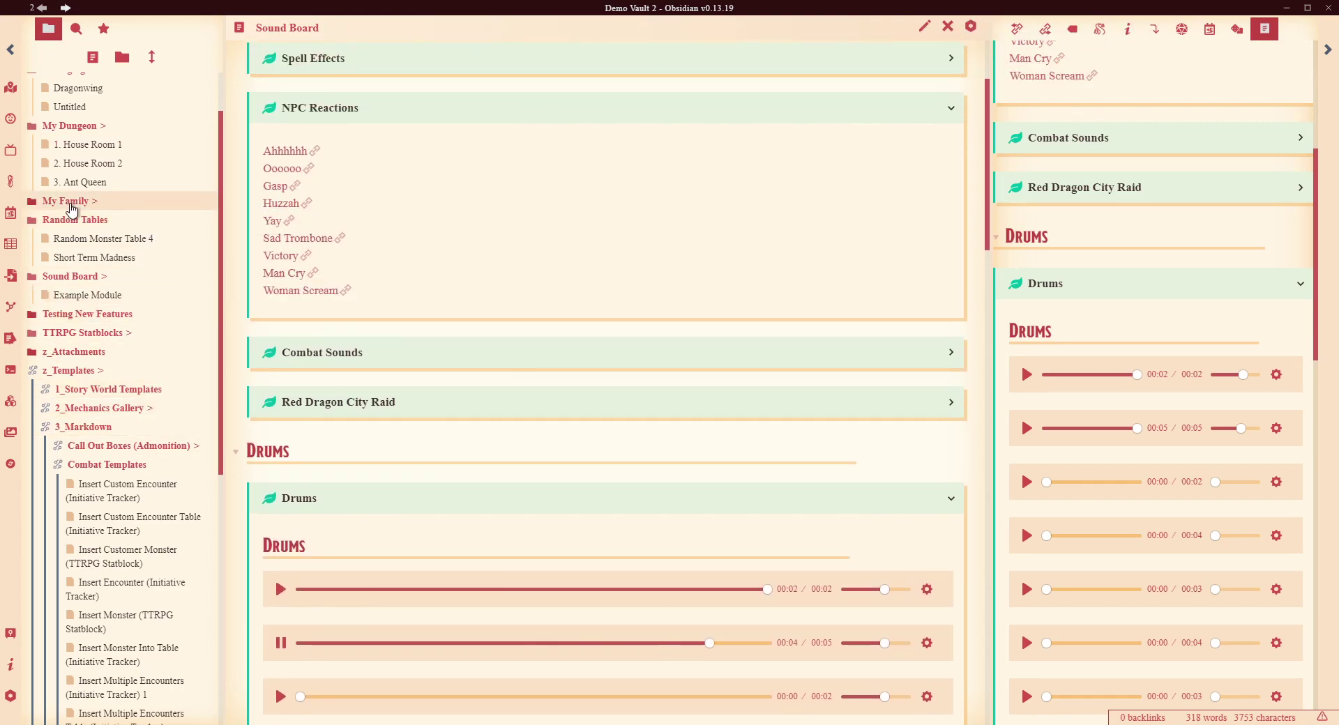
# Open the Example Module note and examine its embedded drum beats and the paragraph describing the signal drum
pyautogui.click(101, 296)
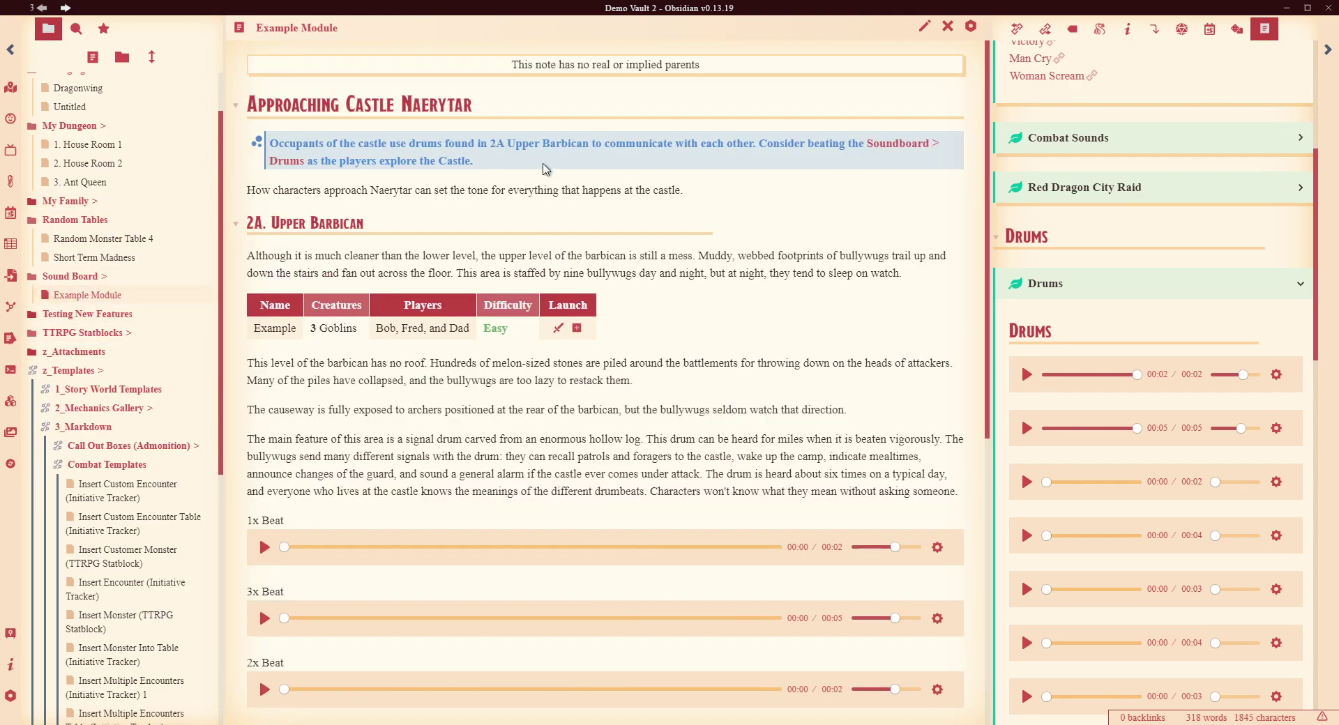
pyautogui.scroll(-5, 862, 358)
pyautogui.scroll(5, 705, 373)
pyautogui.moveTo(961, 493); pyautogui.dragTo(252, 439)
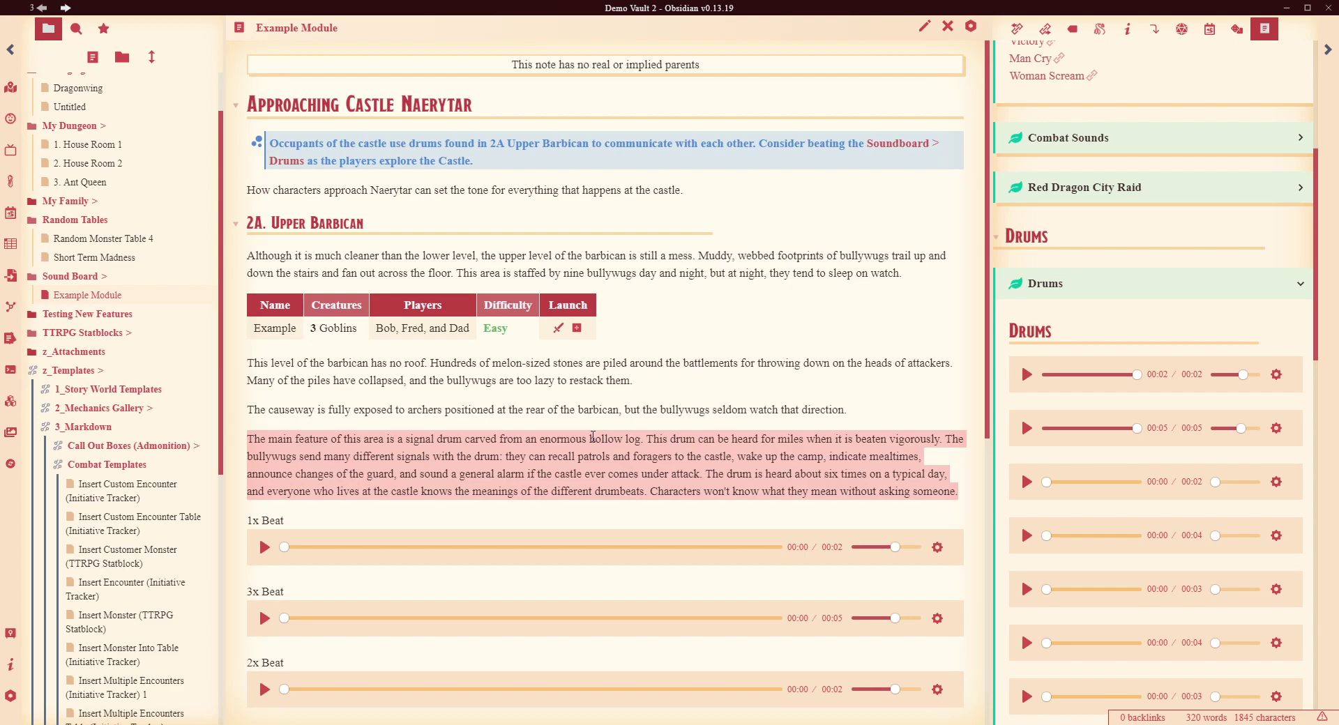
pyautogui.click(789, 408)
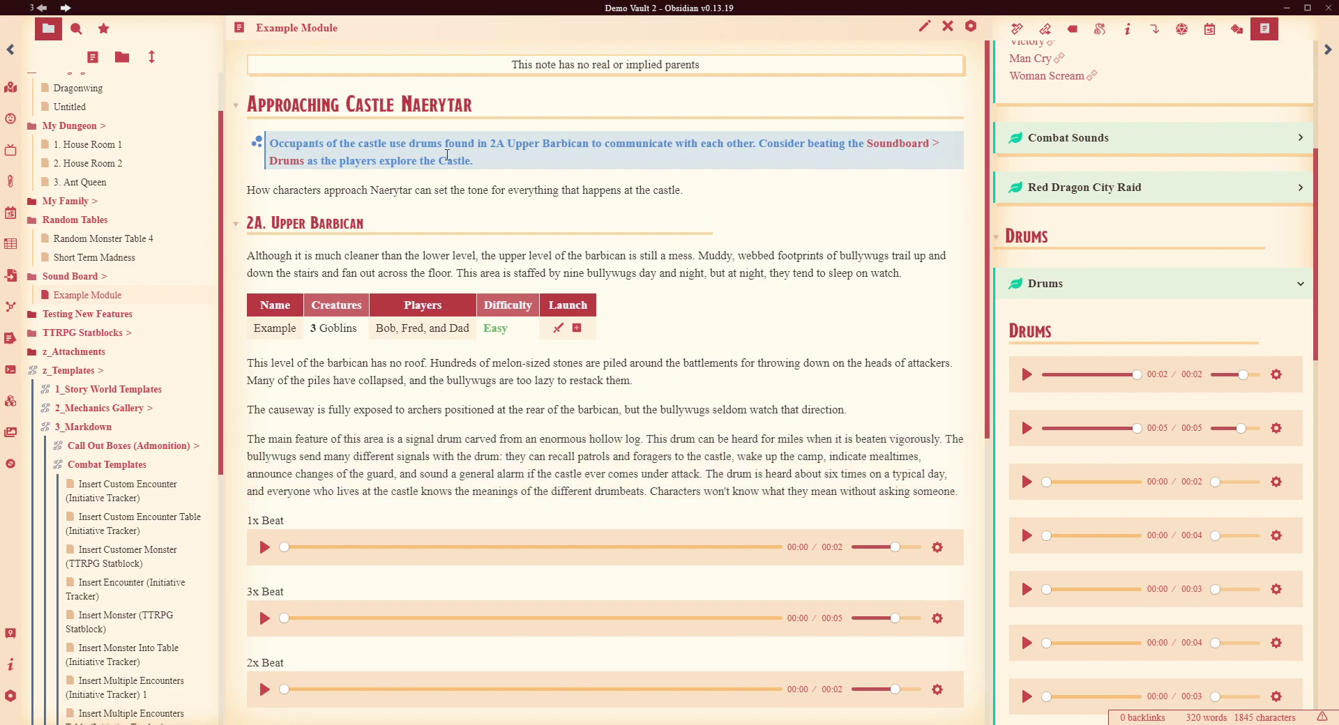
# Switch the Example Module note to editing view and insert the Insert Checkbox template below the drums callout
pyautogui.moveTo(697, 198); pyautogui.dragTo(240, 114)
pyautogui.click(816, 212)
pyautogui.click(922, 29)
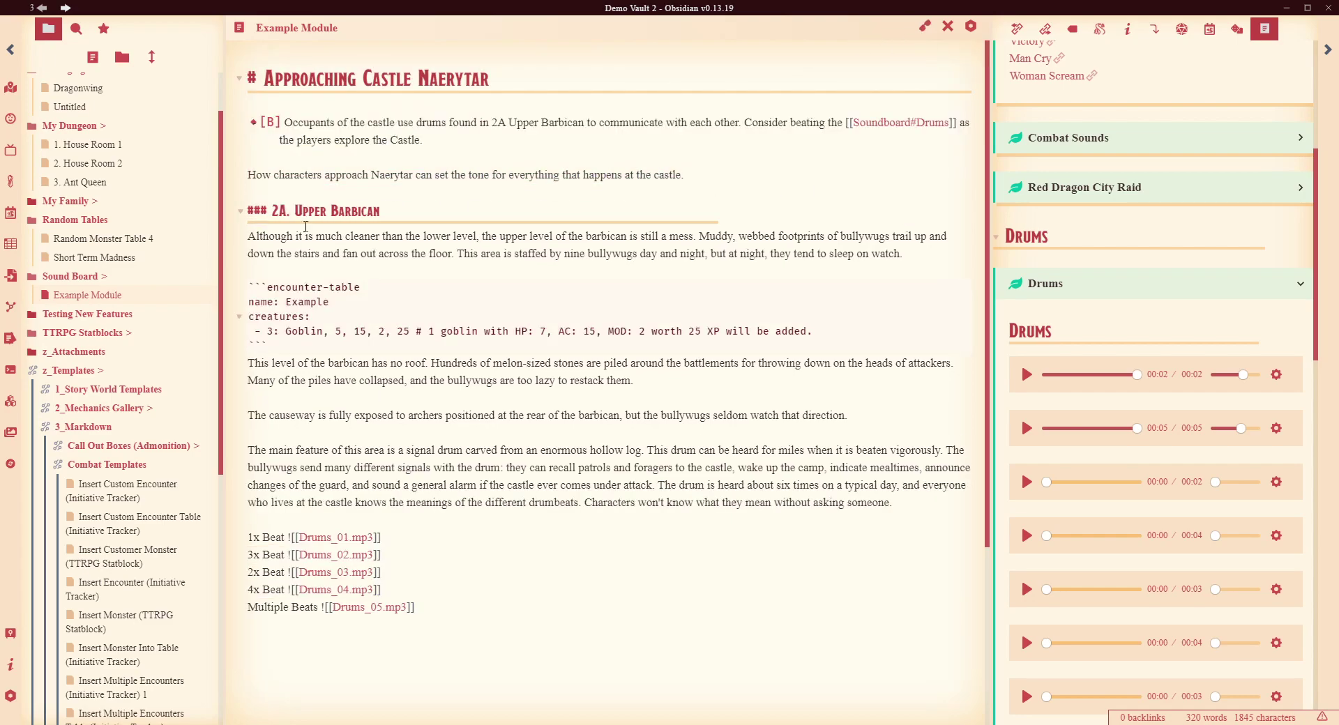
pyautogui.click(446, 146)
pyautogui.press('Return')
pyautogui.press('Return')
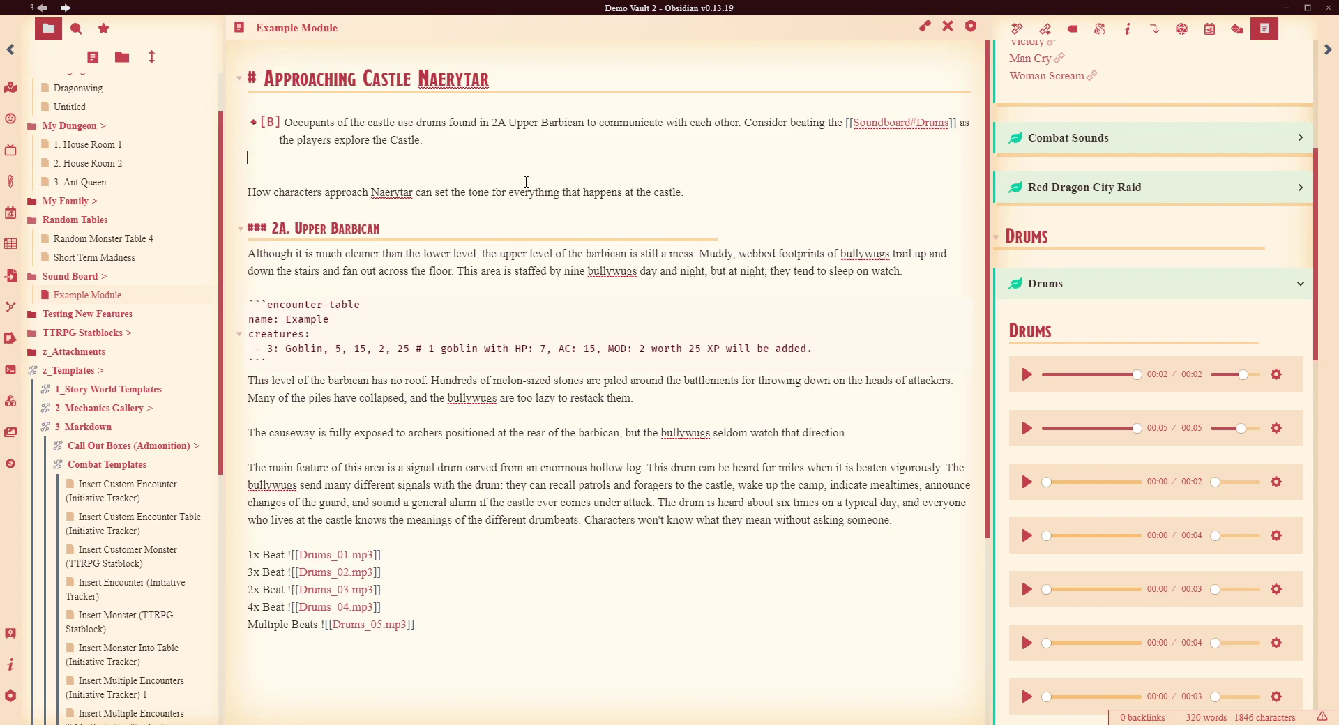
pyautogui.hotkey('alt', 'e')
pyautogui.write('check')
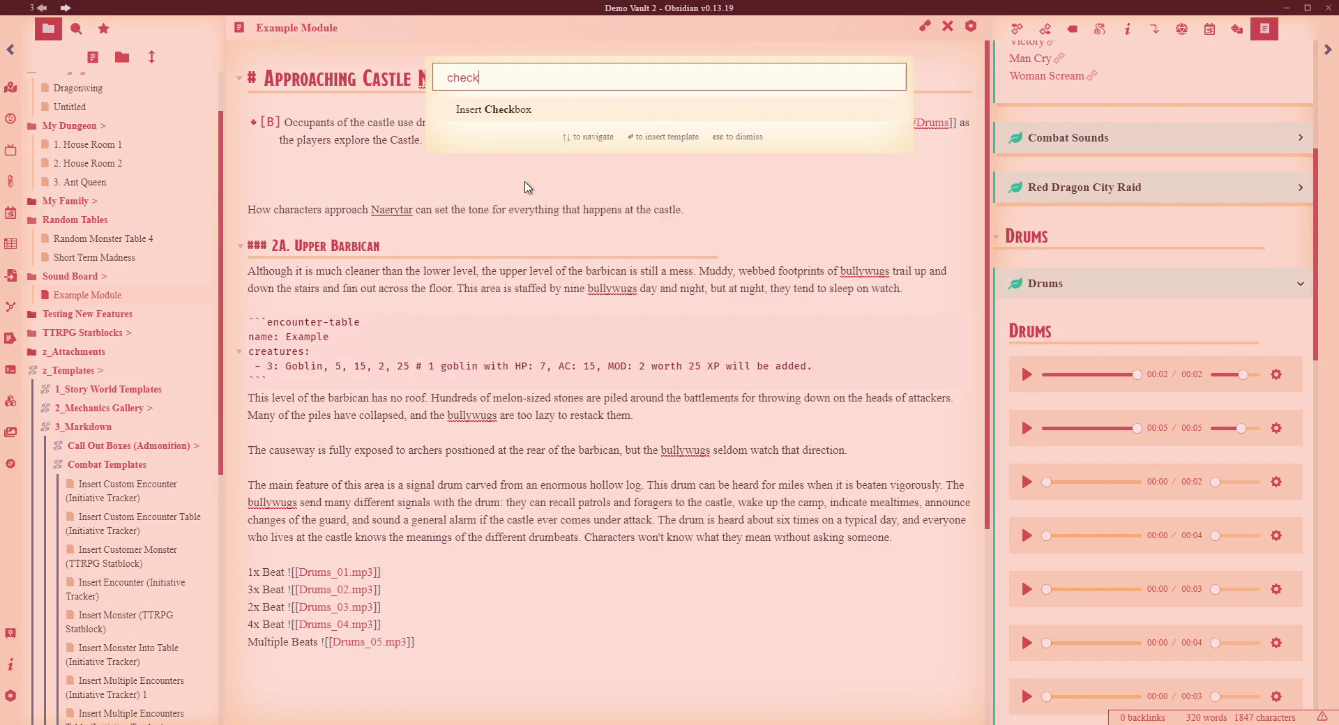
pyautogui.press('Return')
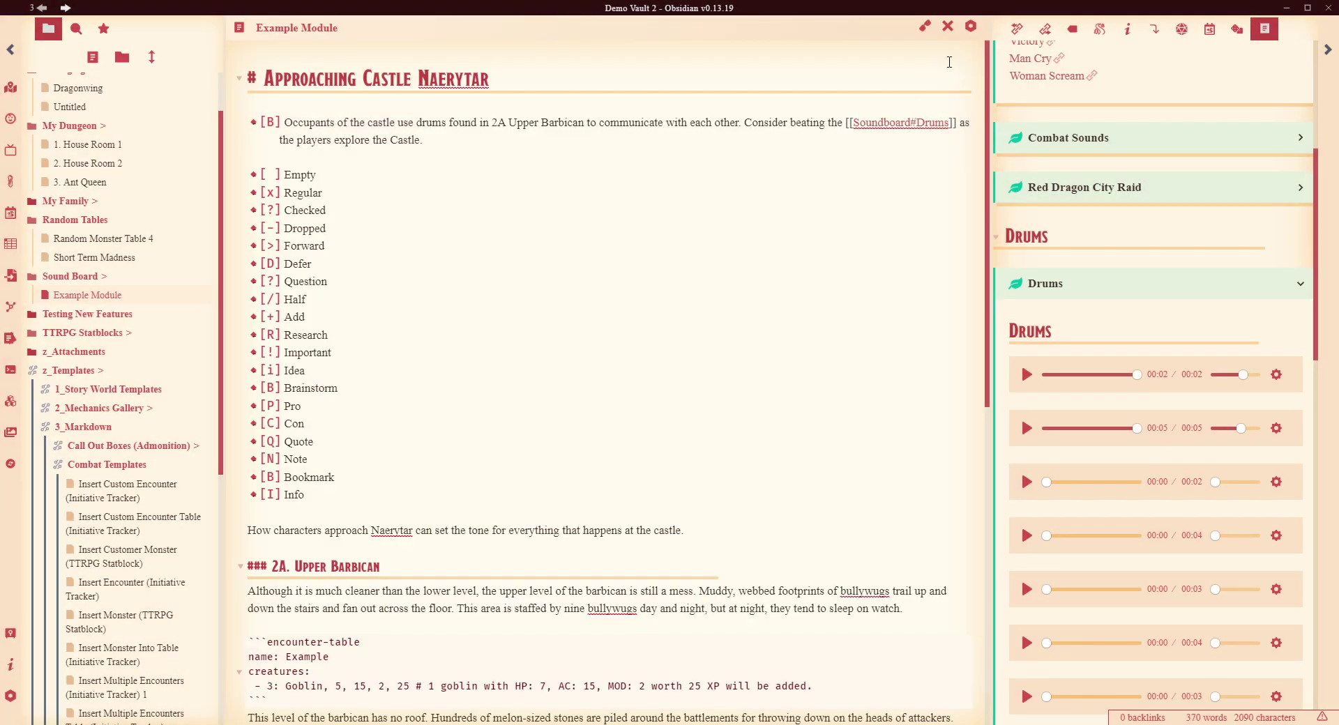
# Show the note in reading view and examine how each inserted checkbox style is rendered
pyautogui.click(925, 26)
pyautogui.scroll(-3, 260, 507)
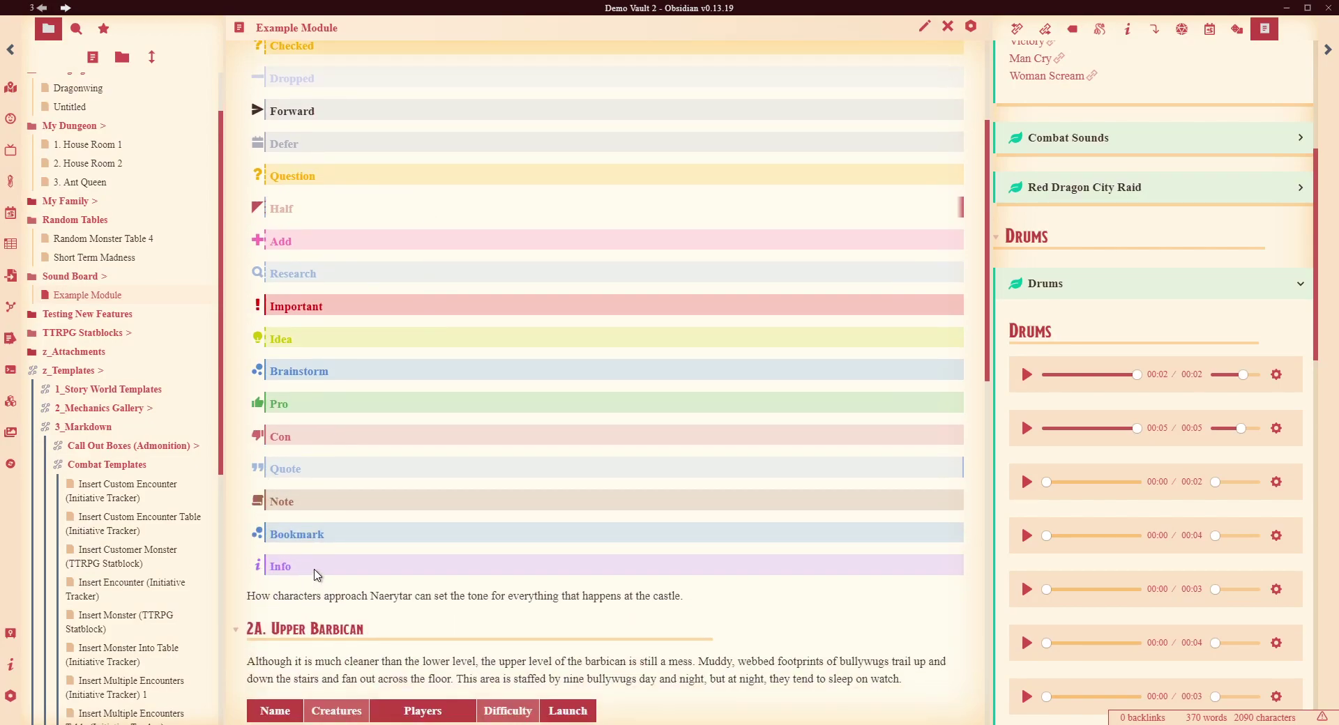
pyautogui.scroll(2, 320, 579)
pyautogui.scroll(-1, 348, 335)
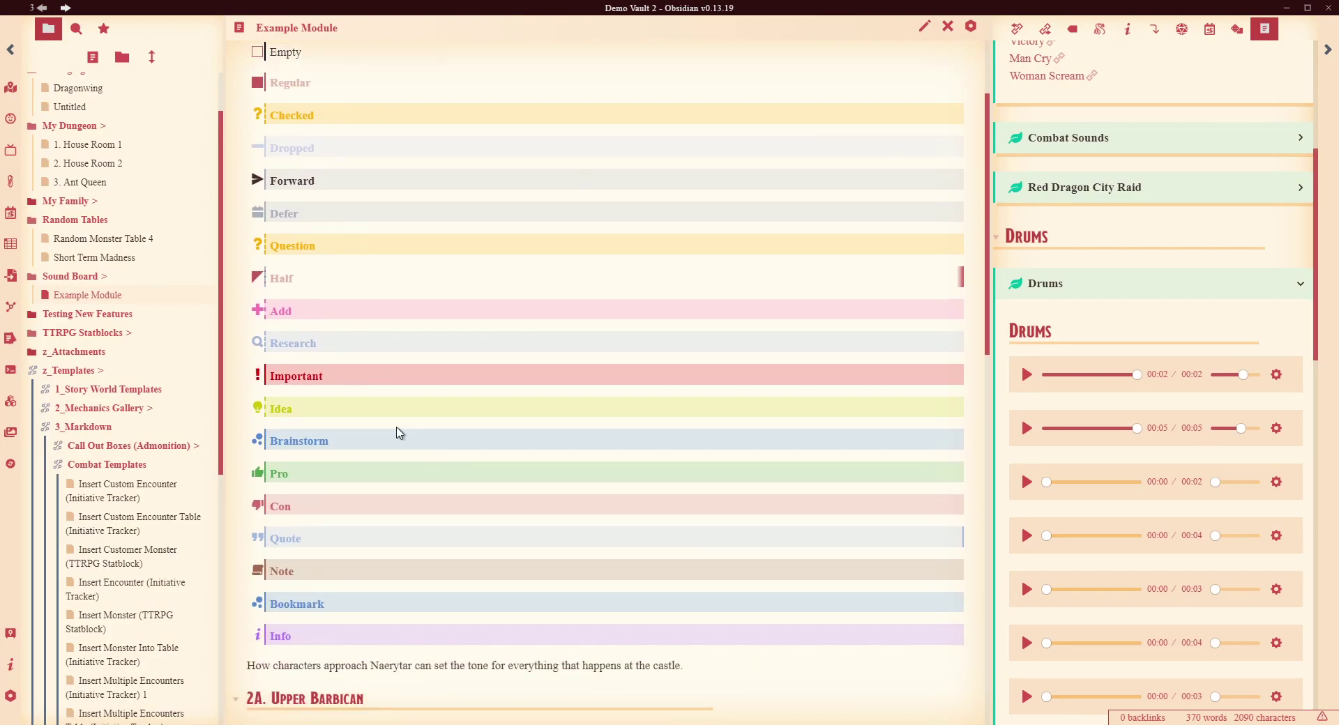
# Delete the whole inserted checkbox list, from Empty to Info, and return the note to reading view
pyautogui.click(925, 26)
pyautogui.moveTo(372, 379); pyautogui.dragTo(175, 163)
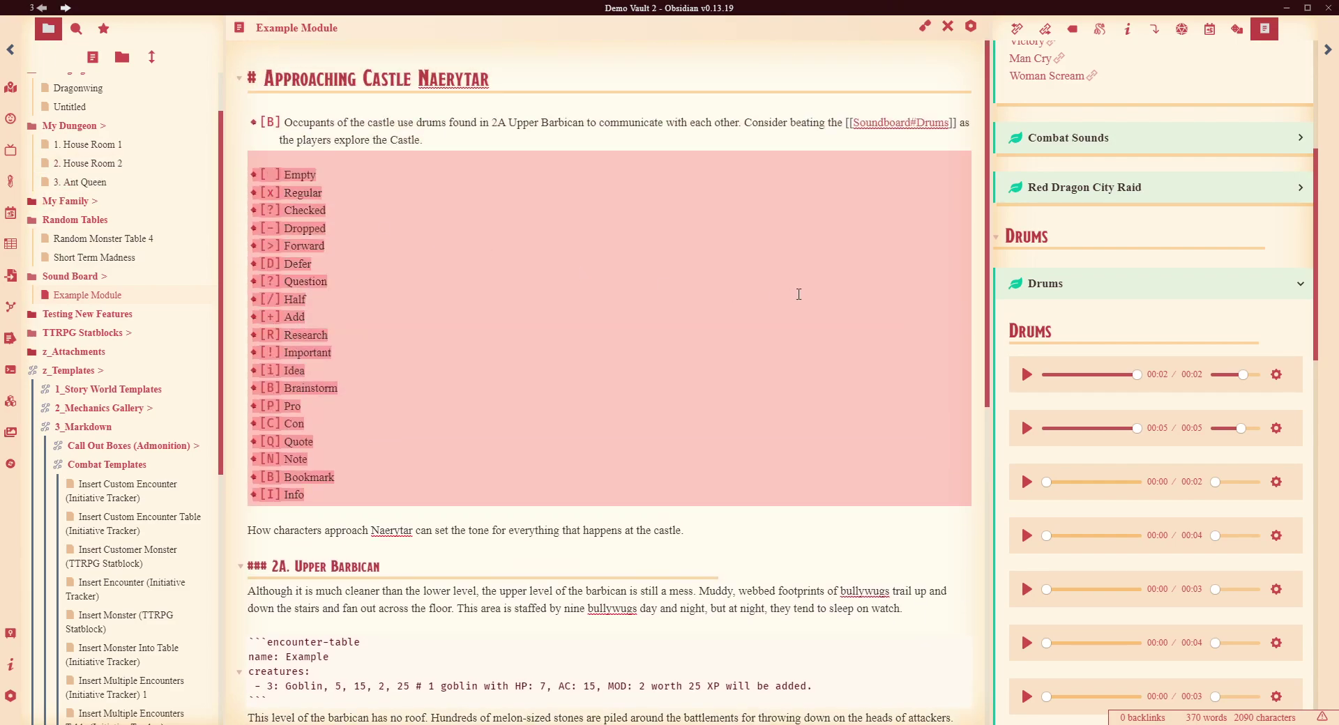
pyautogui.press('BackSpace')
pyautogui.click(925, 27)
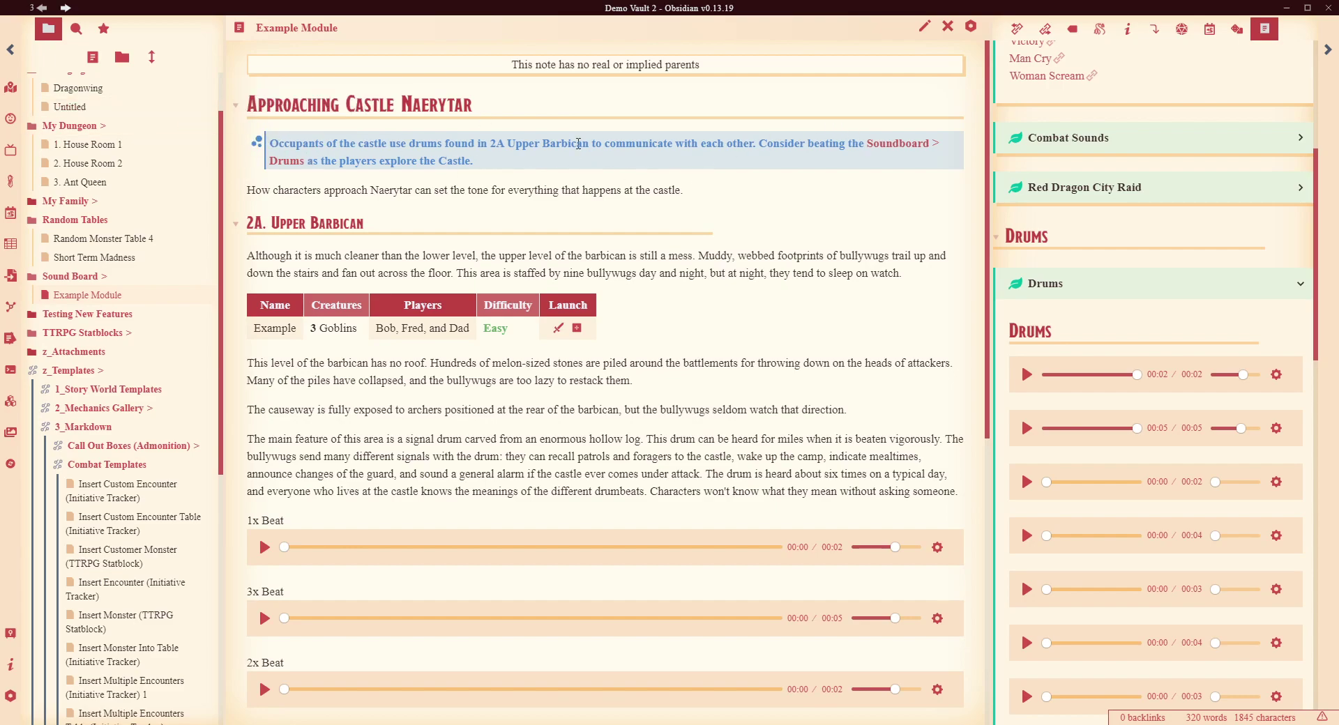
# Examine the Soundboard > Drums link in the opening callout, both rendered and in its editing syntax
pyautogui.moveTo(928, 142)
pyautogui.click(924, 27)
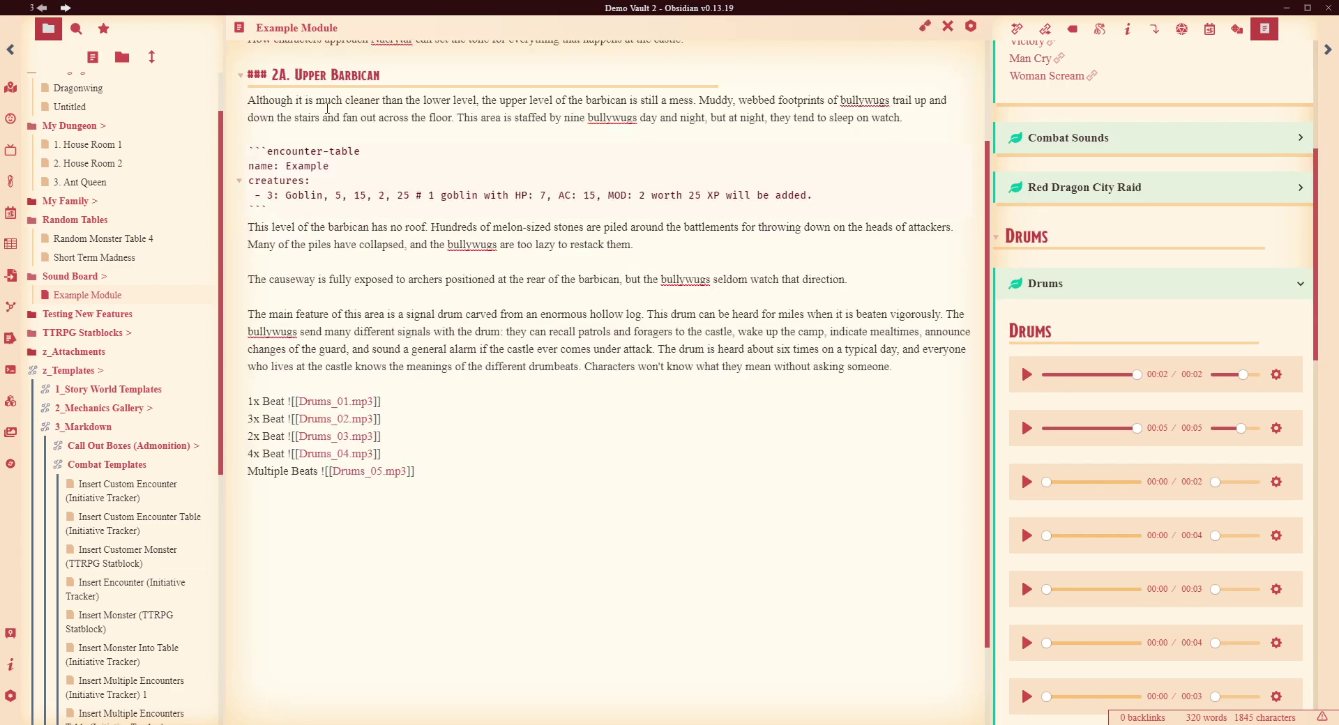
pyautogui.scroll(2, 637, 205)
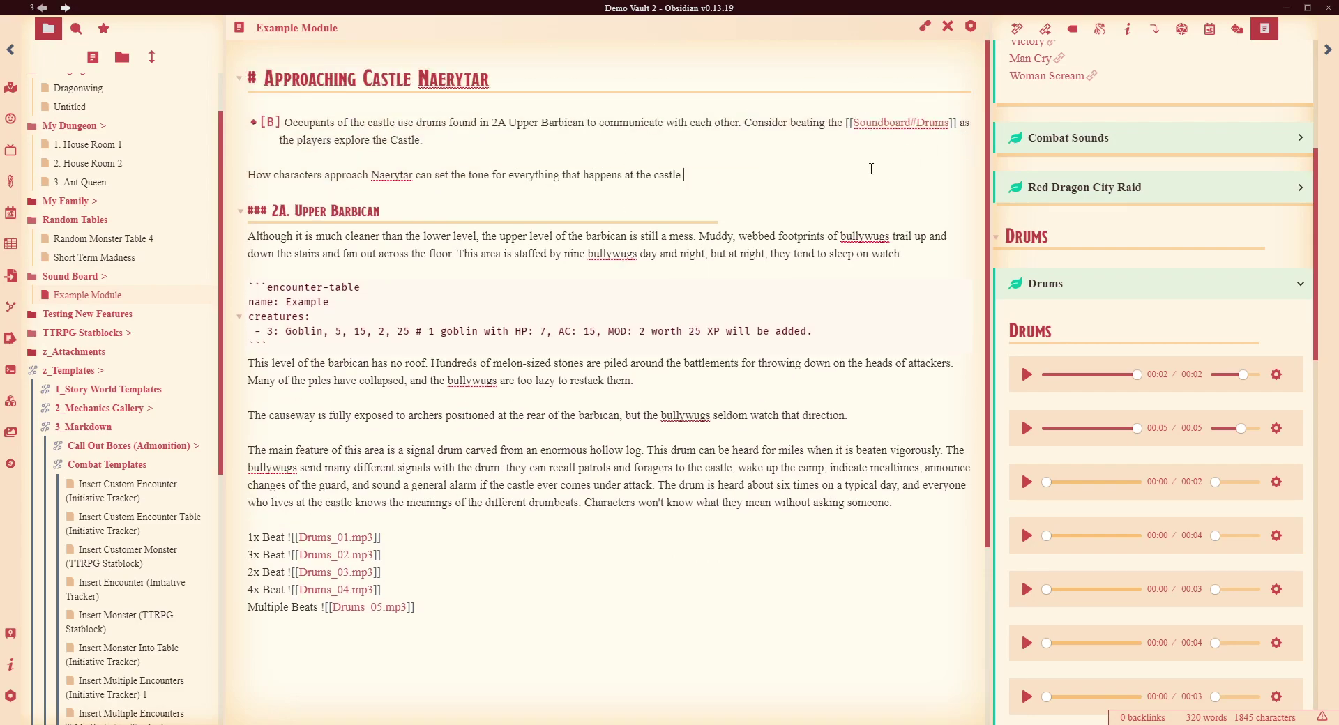
# Open the Sound Board note and examine its Drums heading in reading view
pyautogui.click(53, 276)
pyautogui.scroll(-1, 665, 298)
pyautogui.scroll(2, 664, 298)
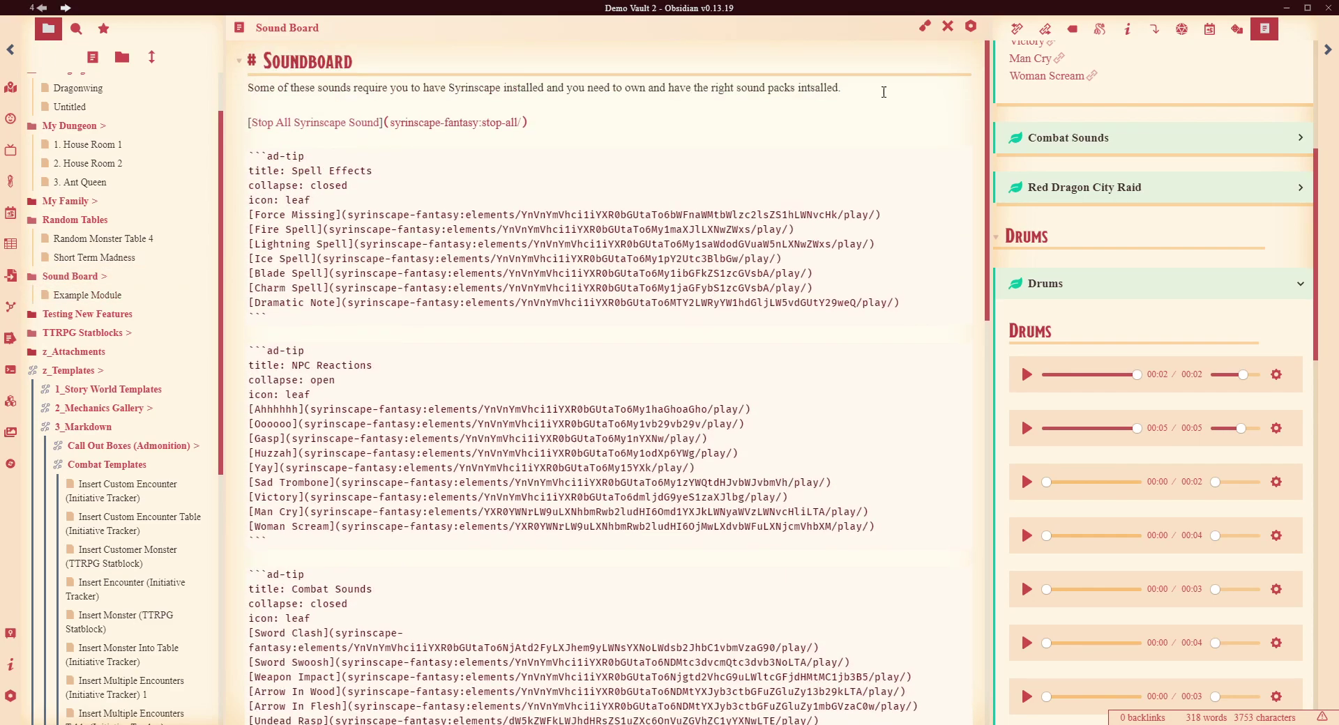
pyautogui.click(924, 26)
pyautogui.scroll(-5, 311, 265)
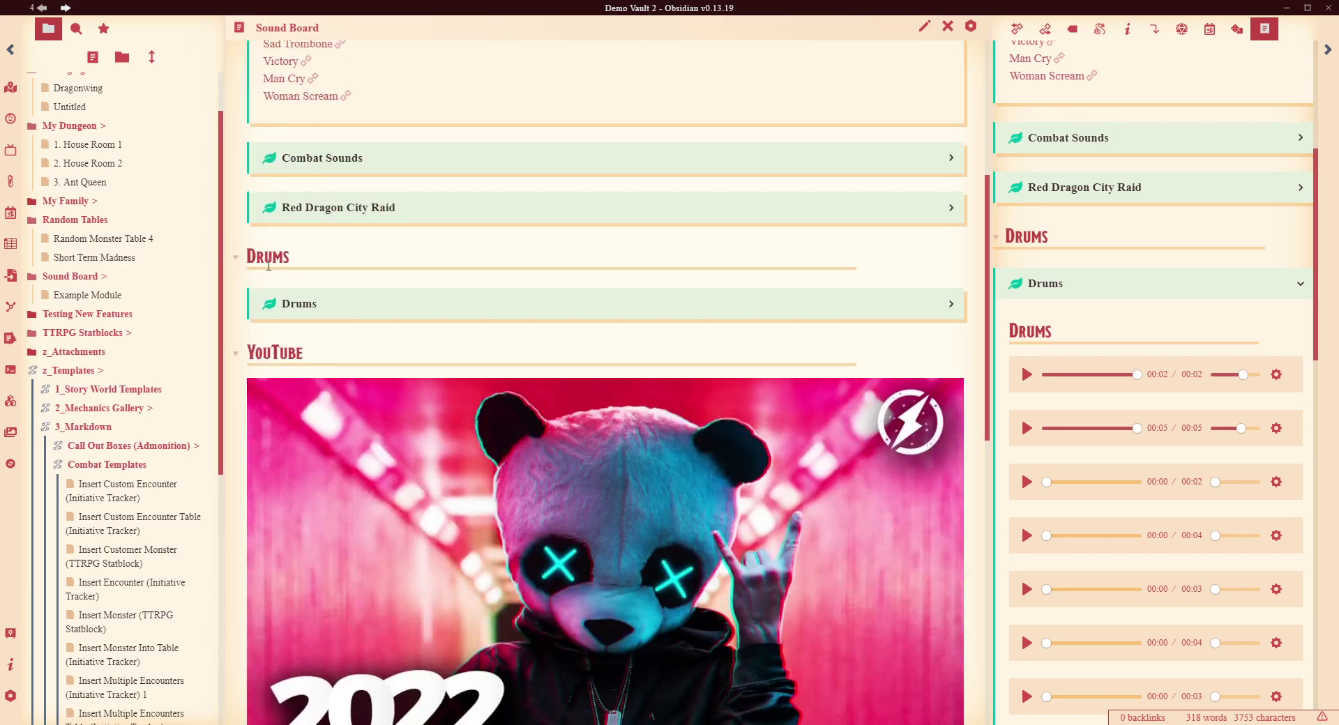
# Delete the duplicate "## Drums" heading inside the Sound Board note's Drums block, check the rendered note, and go back to Example Module
pyautogui.click(925, 26)
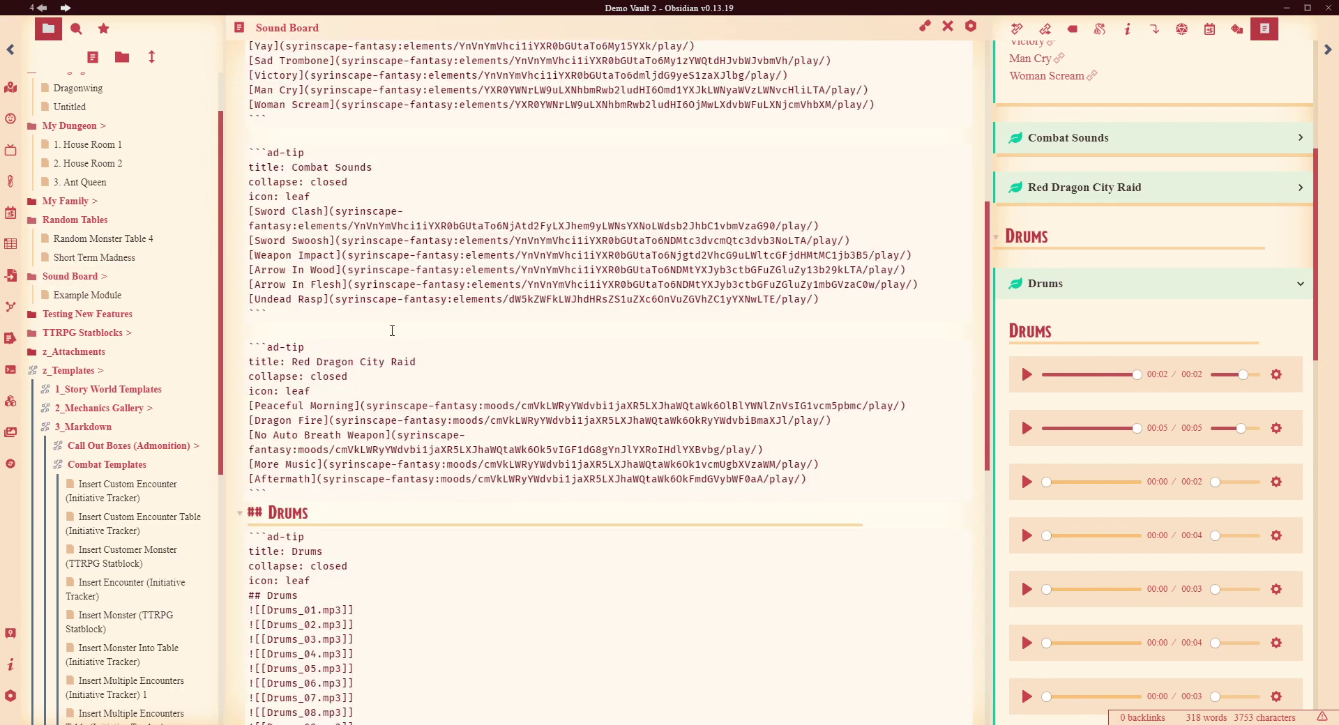
pyautogui.tripleClick(311, 596)
pyautogui.press('BackSpace')
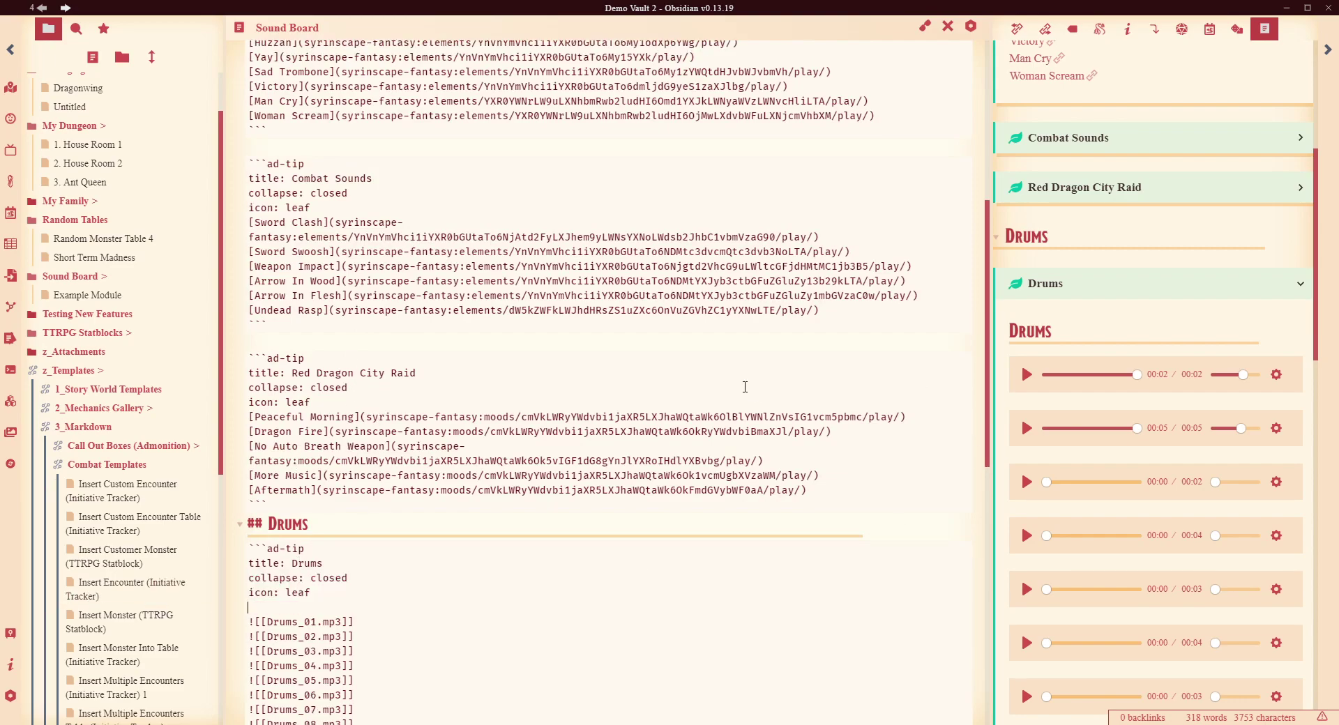
pyautogui.click(924, 26)
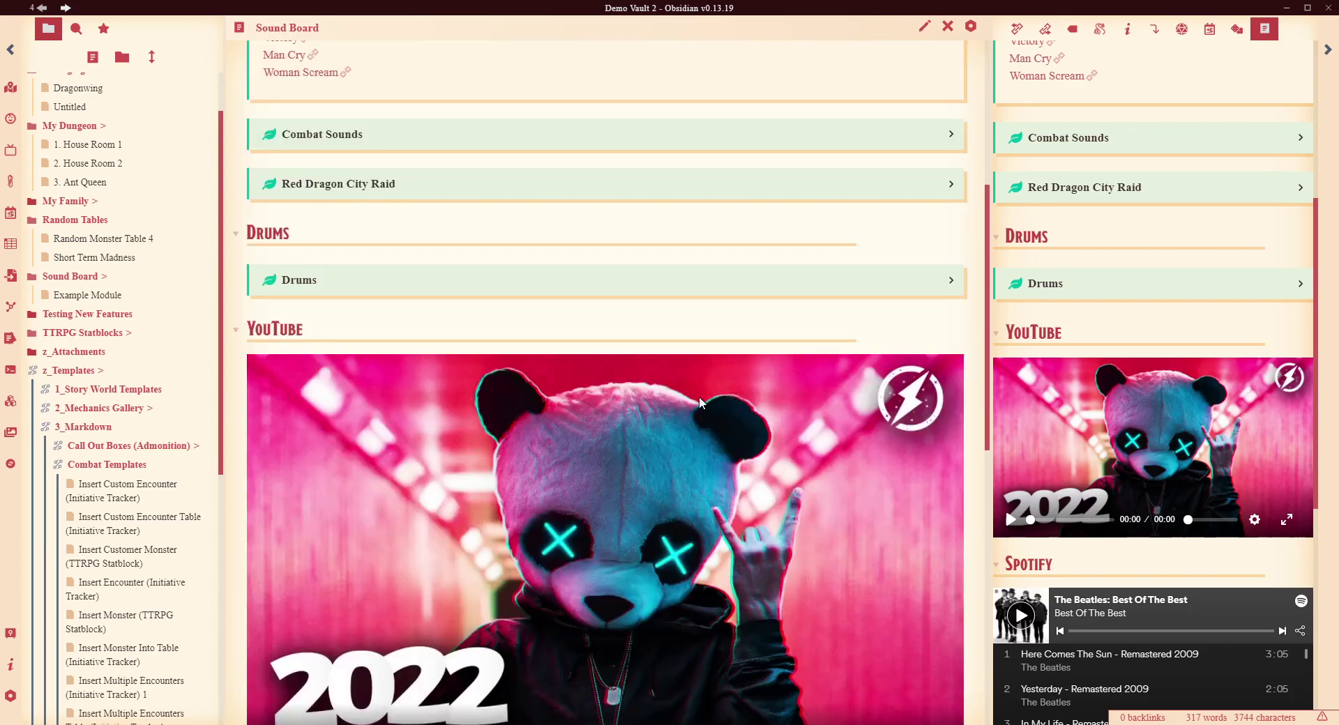
pyautogui.scroll(2, 182, 209)
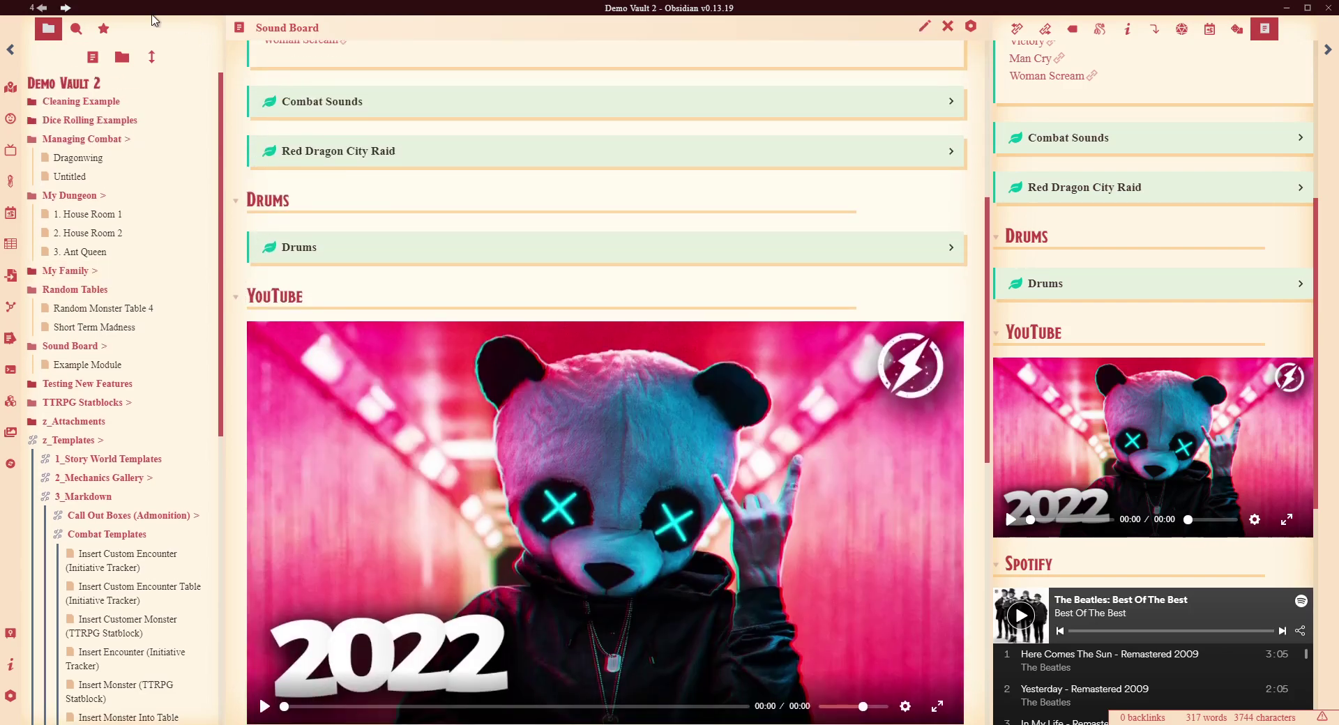
pyautogui.click(42, 8)
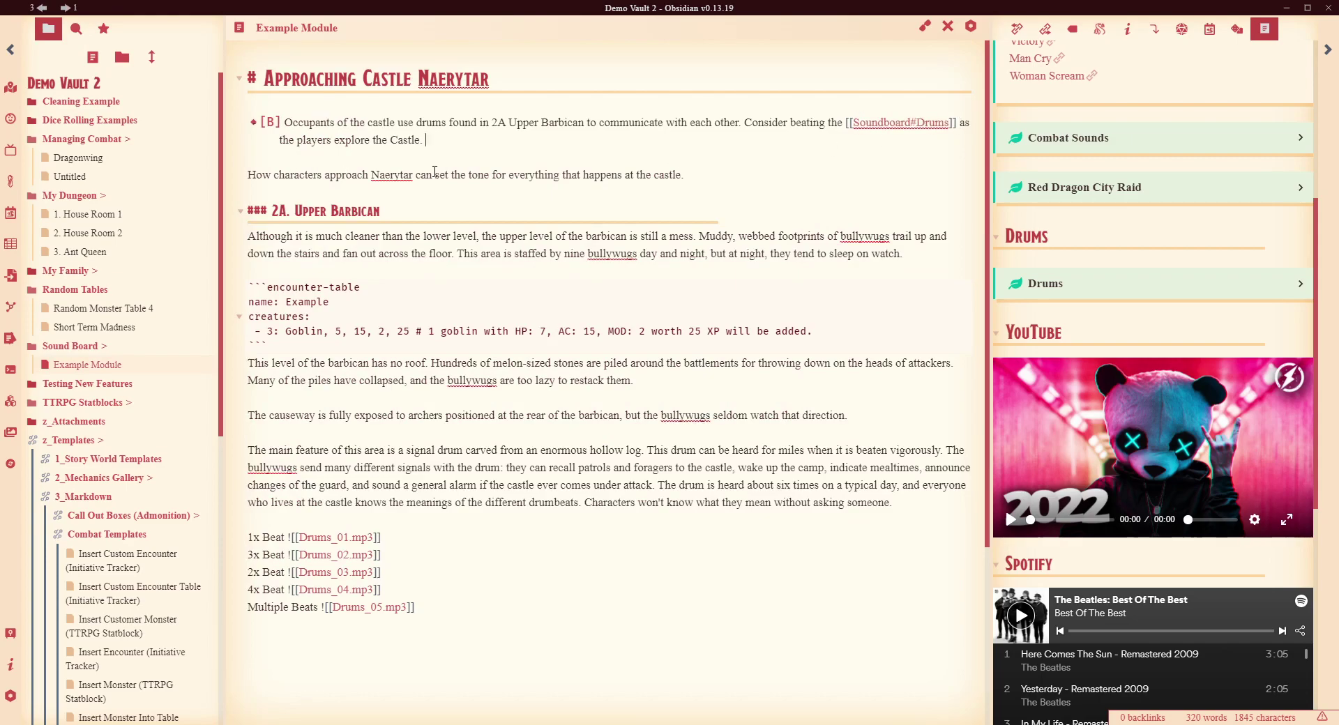
# Add a second link, [[Soundboard#Drums]], at the end of the opening callout and check it in reading view
pyautogui.write('[[Sound')
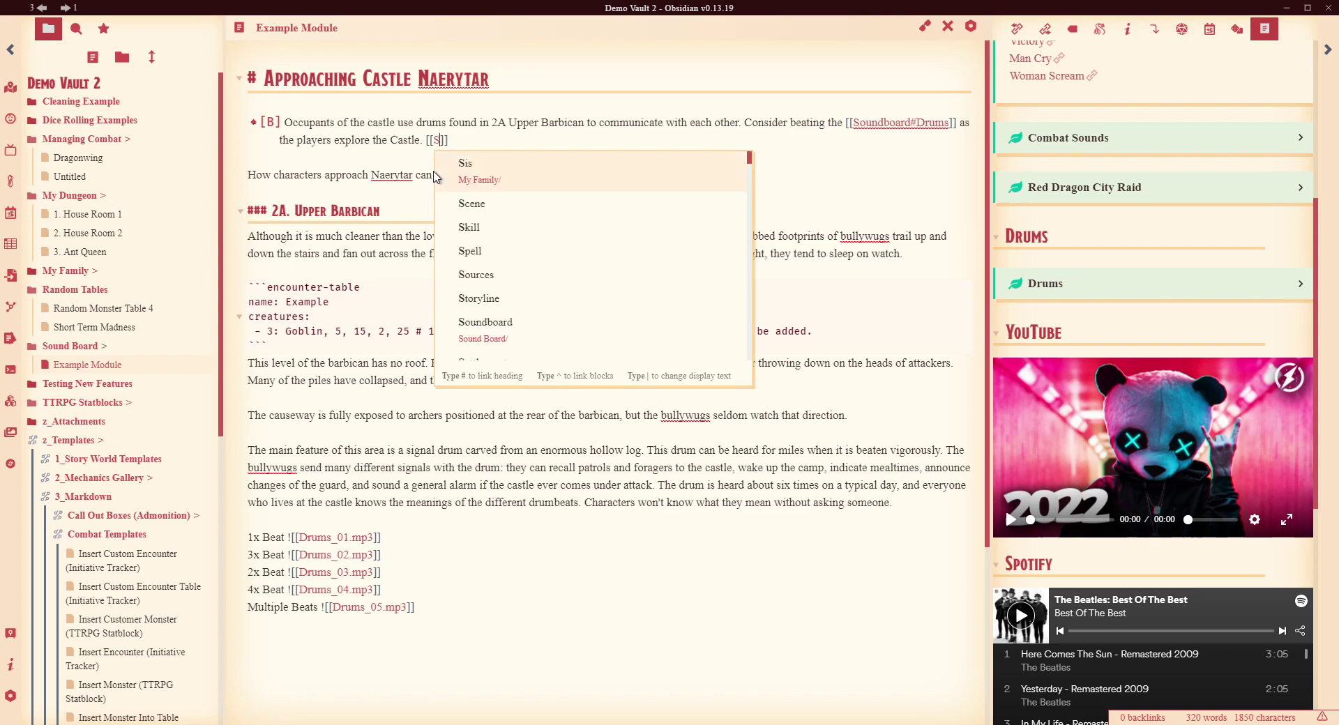
pyautogui.write(' Board')
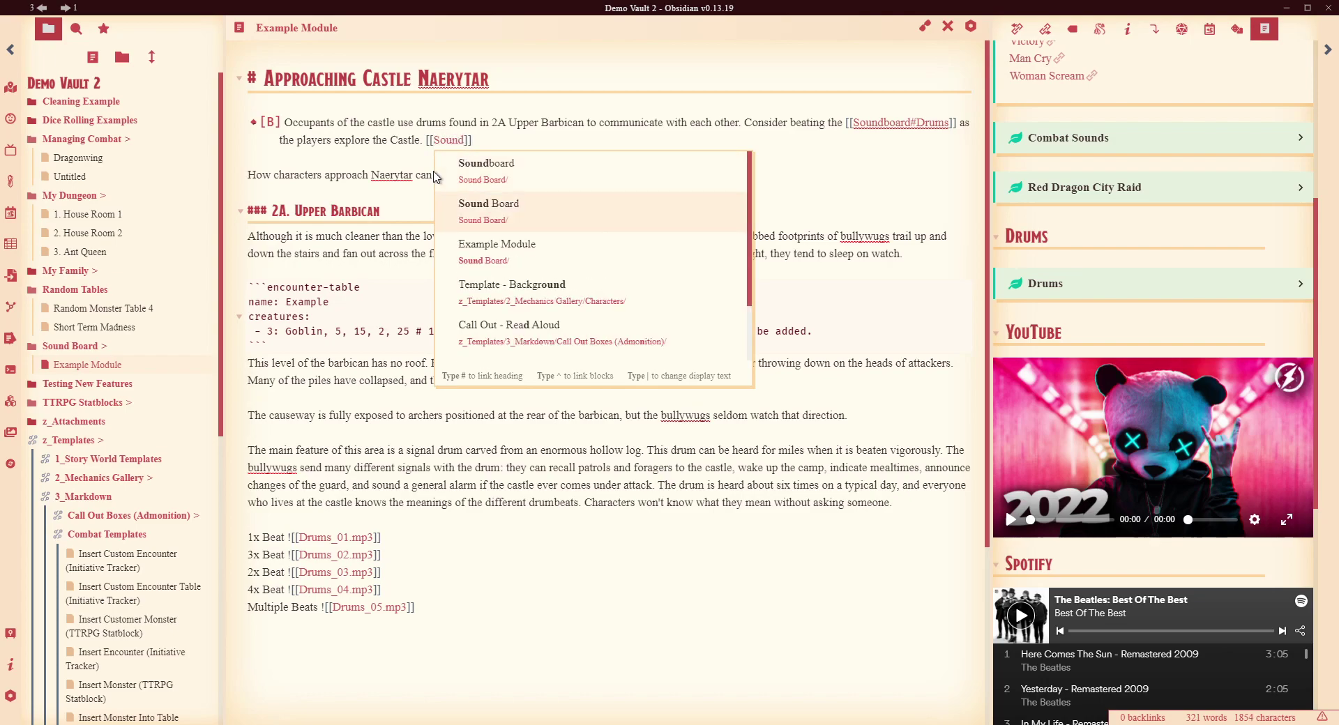
pyautogui.write('#')
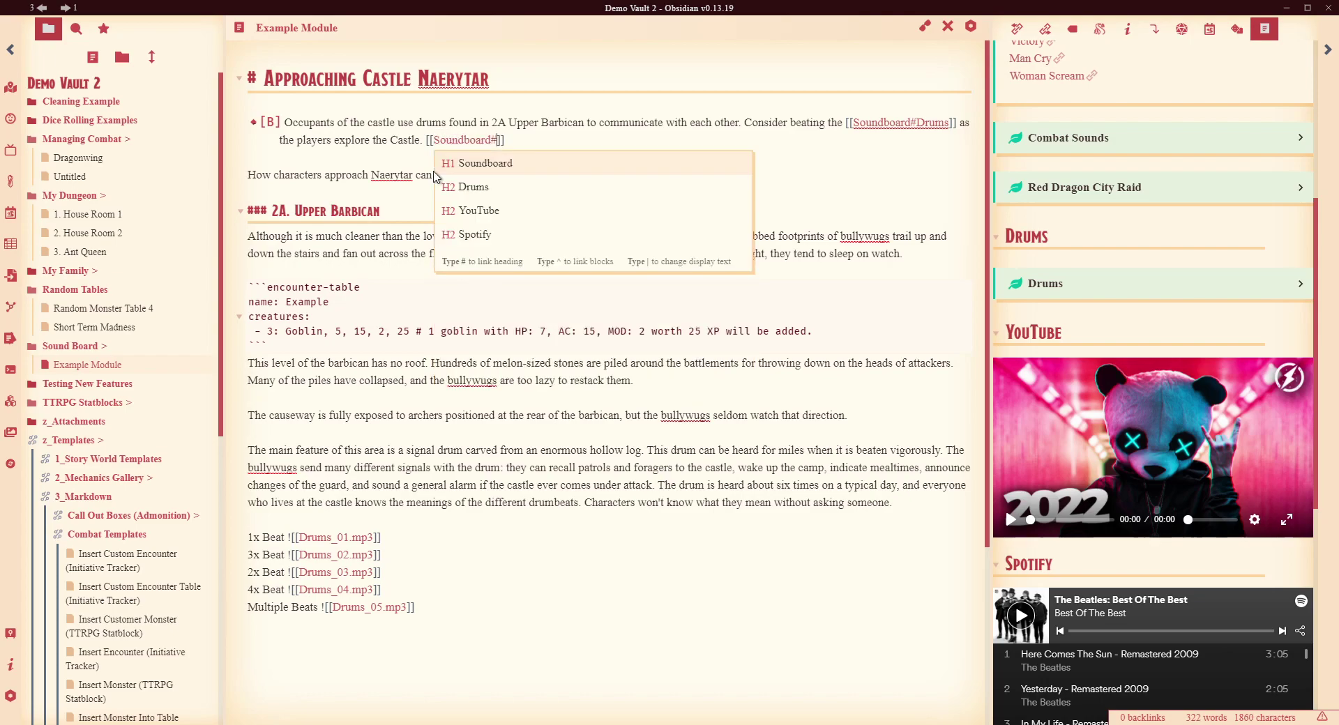
pyautogui.write('Drums')
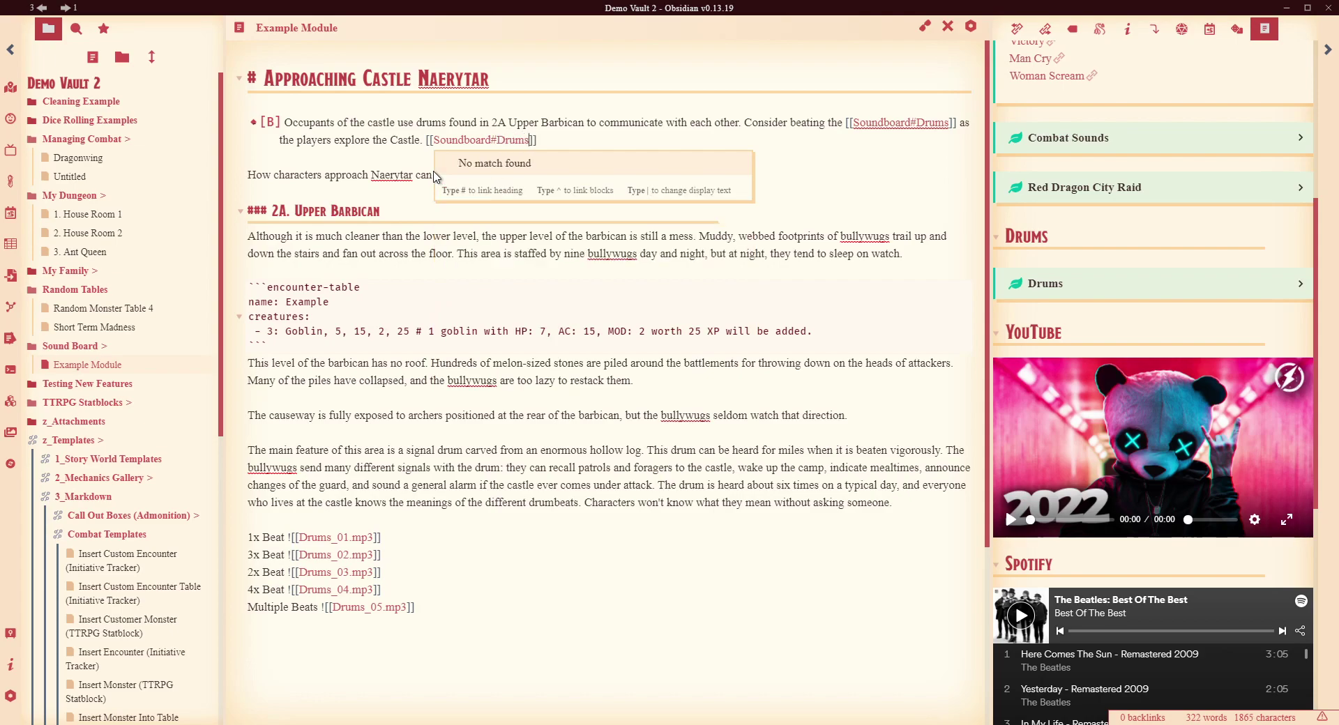
pyautogui.click(496, 161)
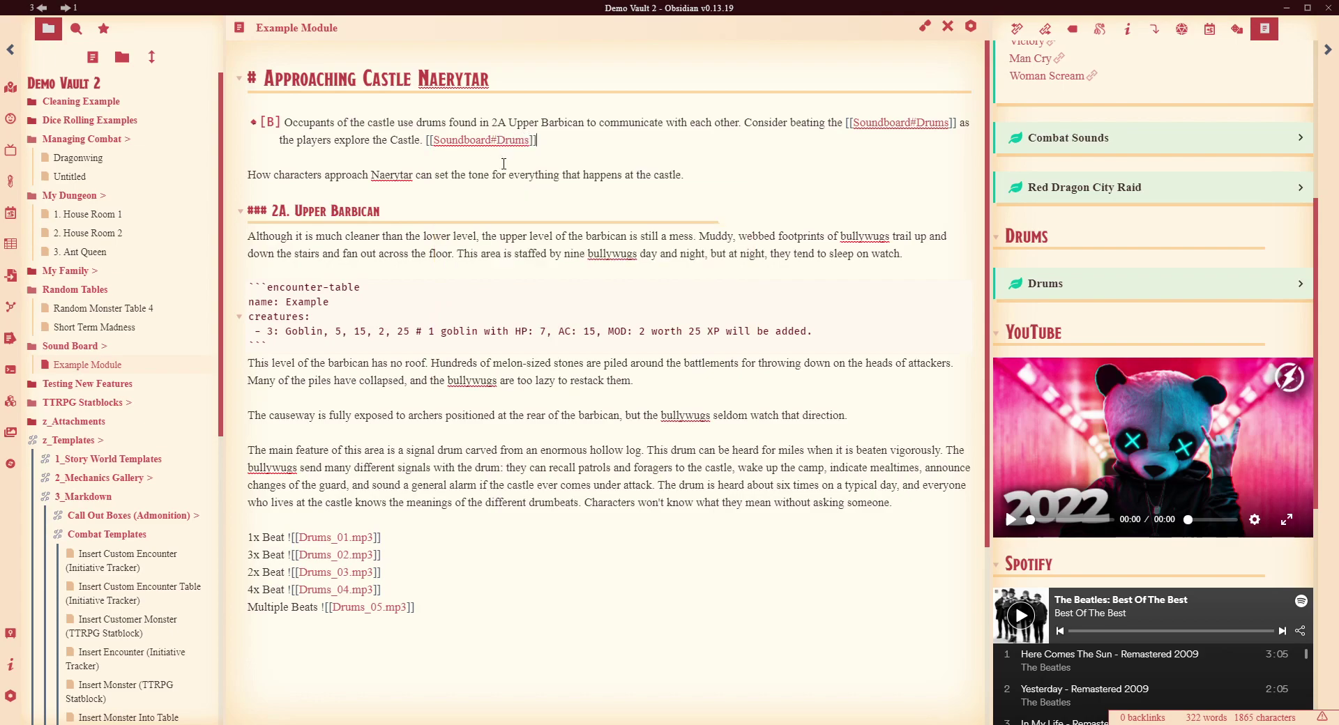
pyautogui.click(925, 26)
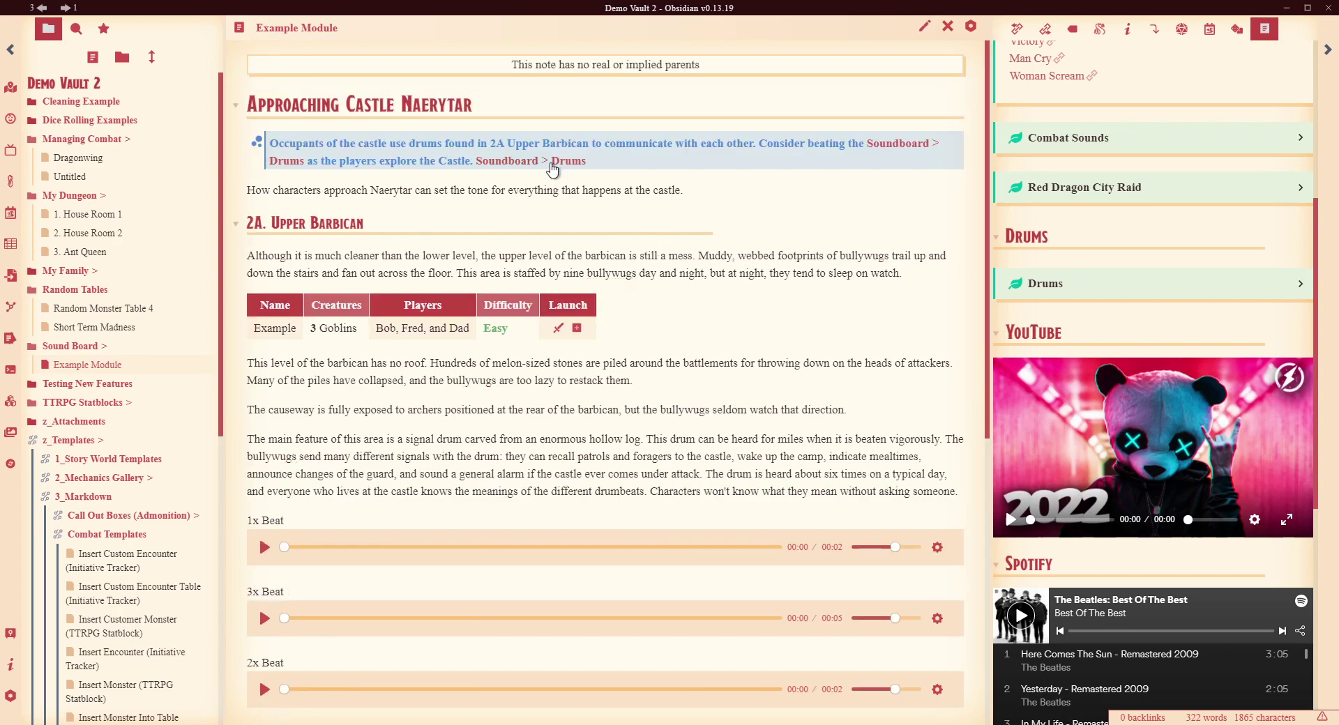
pyautogui.moveTo(555, 165)
# Return to editing view and delete the extra [[Soundboard#Drums]] link at the end of the callout
pyautogui.click(925, 26)
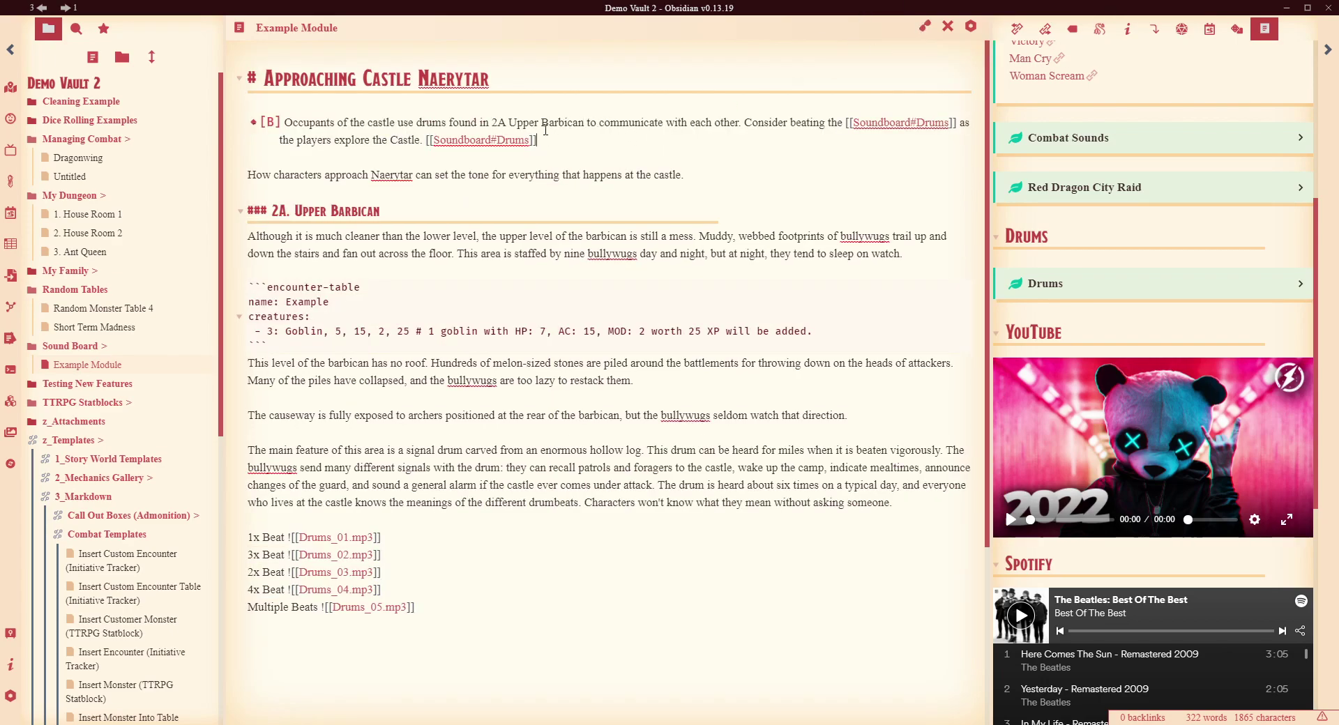
pyautogui.press('Left')
pyautogui.press('Left')
pyautogui.hotkey('ctrl', 'shift', 'Left')
pyautogui.hotkey('ctrl', 'shift', 'Left')
pyautogui.hotkey('ctrl', 'shift', 'Left')
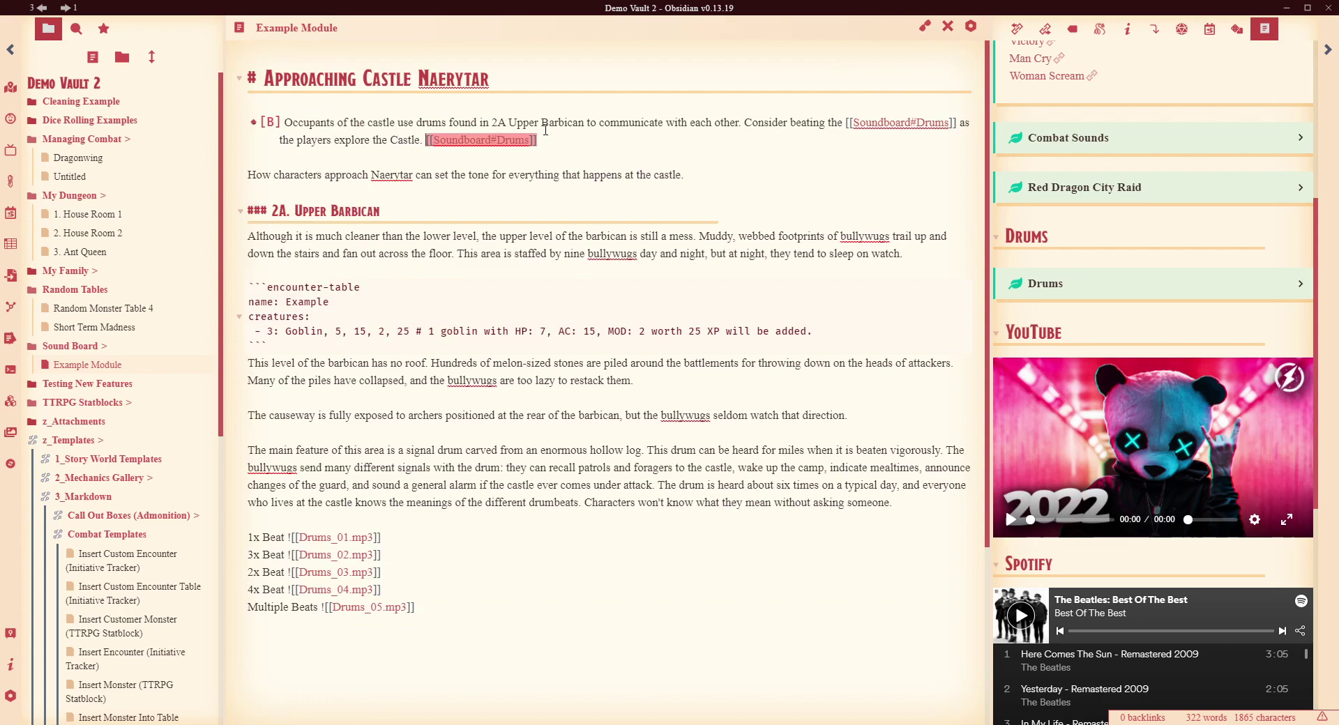
pyautogui.press('BackSpace')
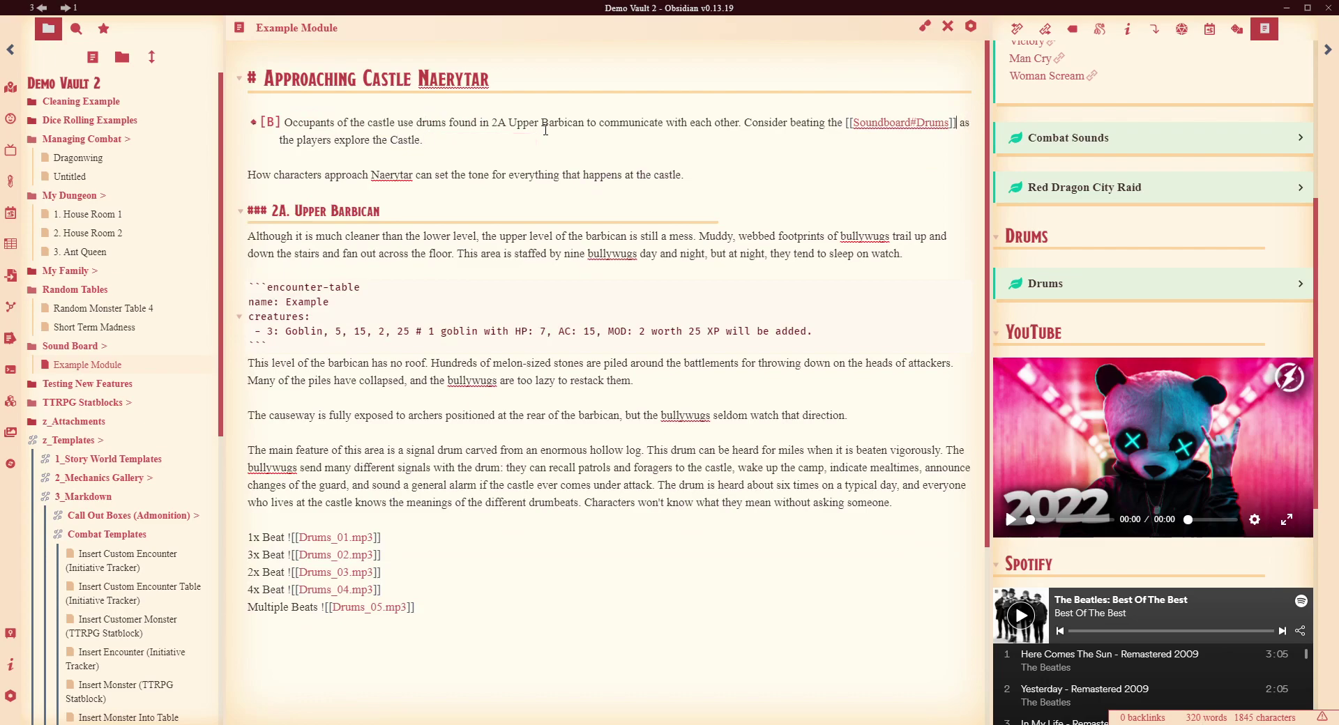
# Give the remaining Soundboard#Drums link in the callout the display text "drums" and check it in reading view
pyautogui.write('|')
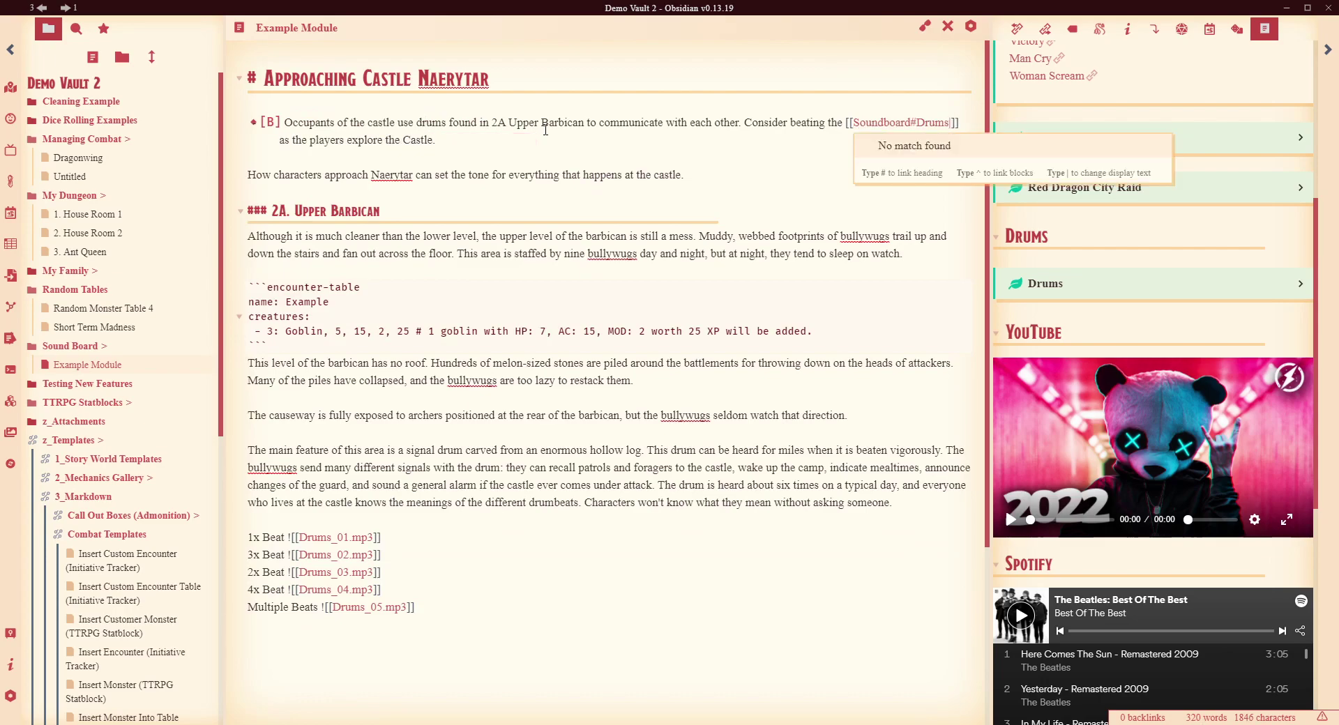
pyautogui.write('drums')
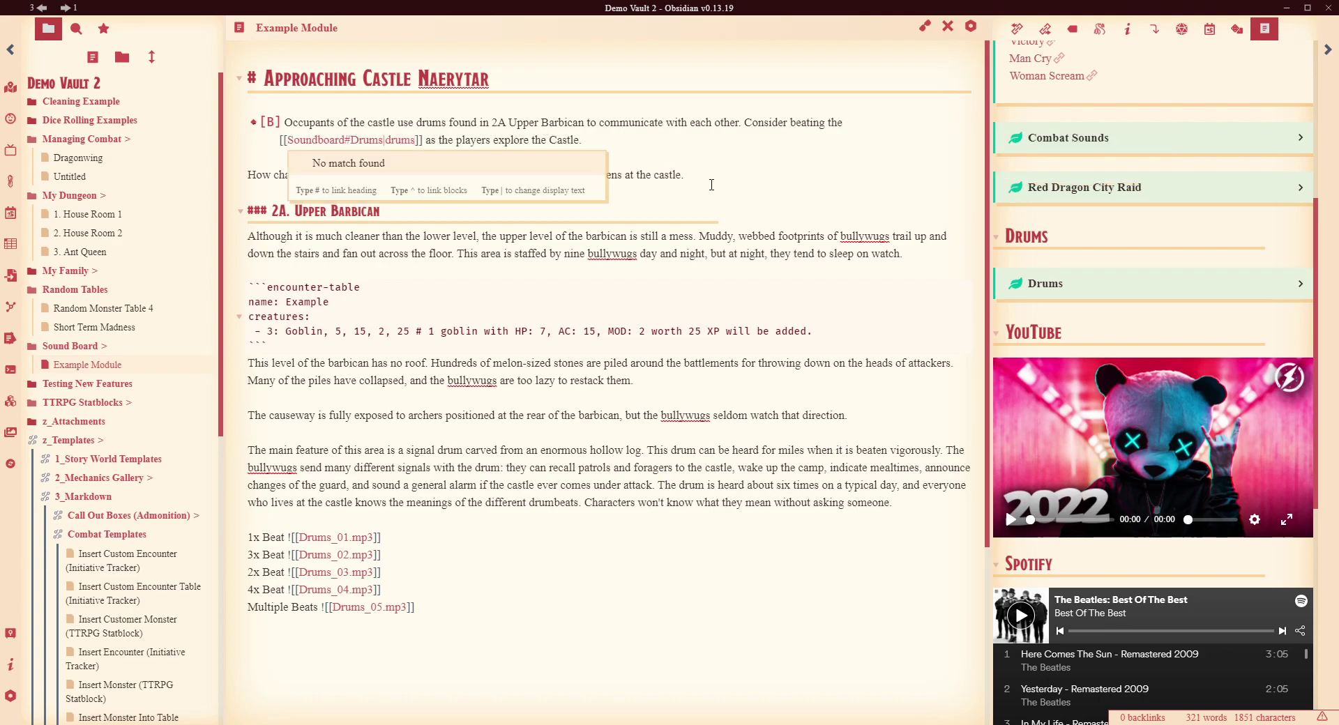
pyautogui.press('Escape')
pyautogui.click(924, 27)
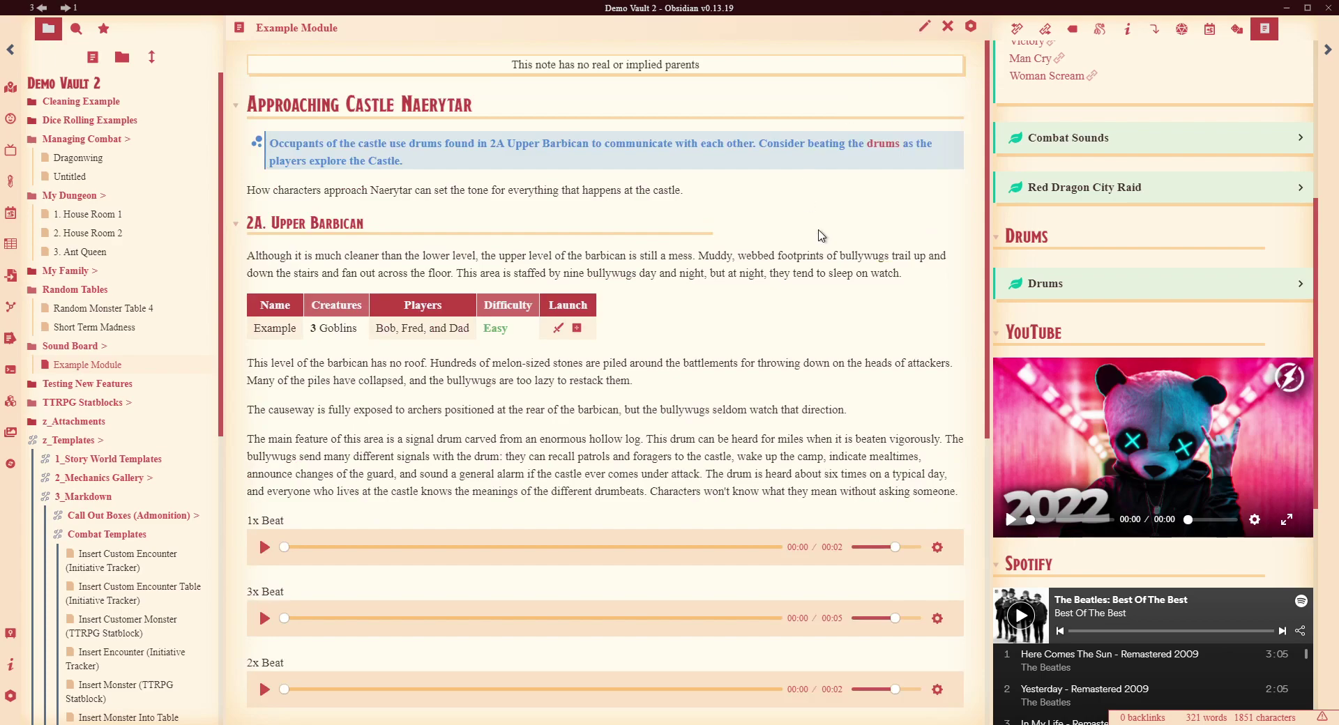
pyautogui.moveTo(880, 145)
# Retarget the callout's drums link to the Drums heading of the Sound Board note, giving [[Sound Board#Drums|drums]]
pyautogui.click(924, 27)
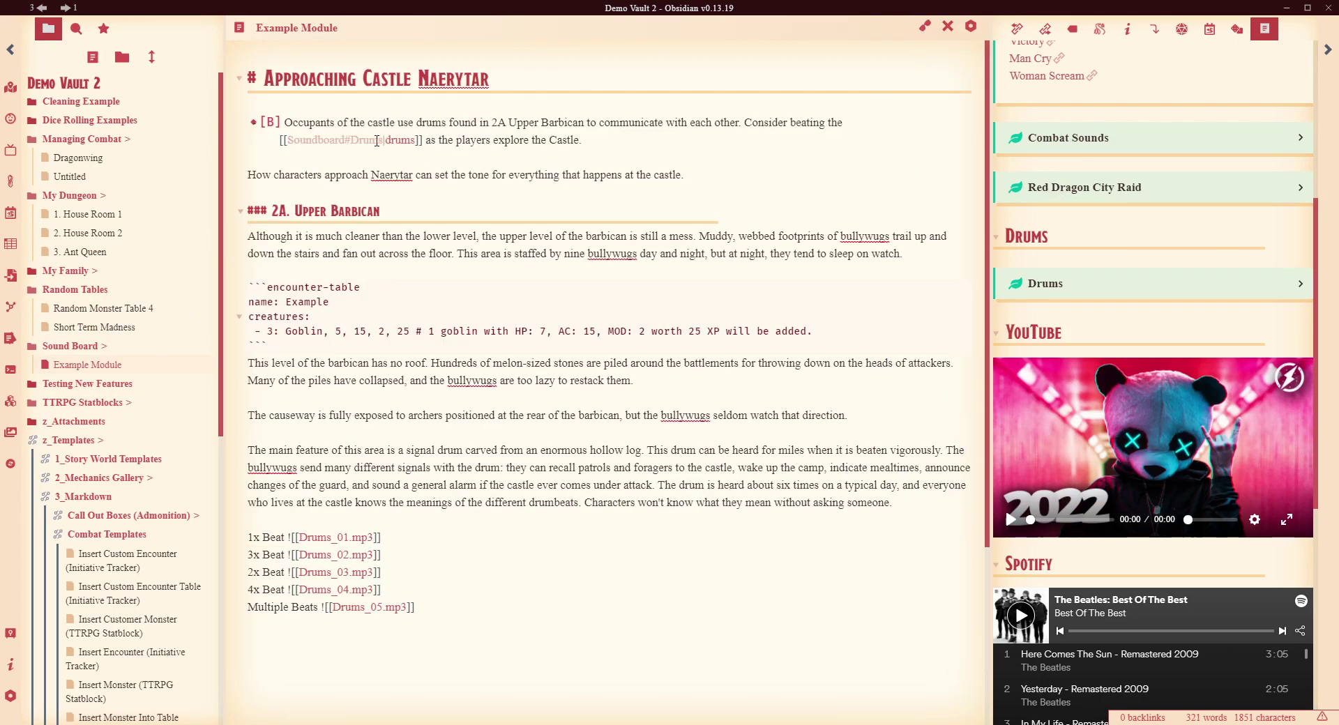
pyautogui.moveTo(383, 141); pyautogui.dragTo(293, 133)
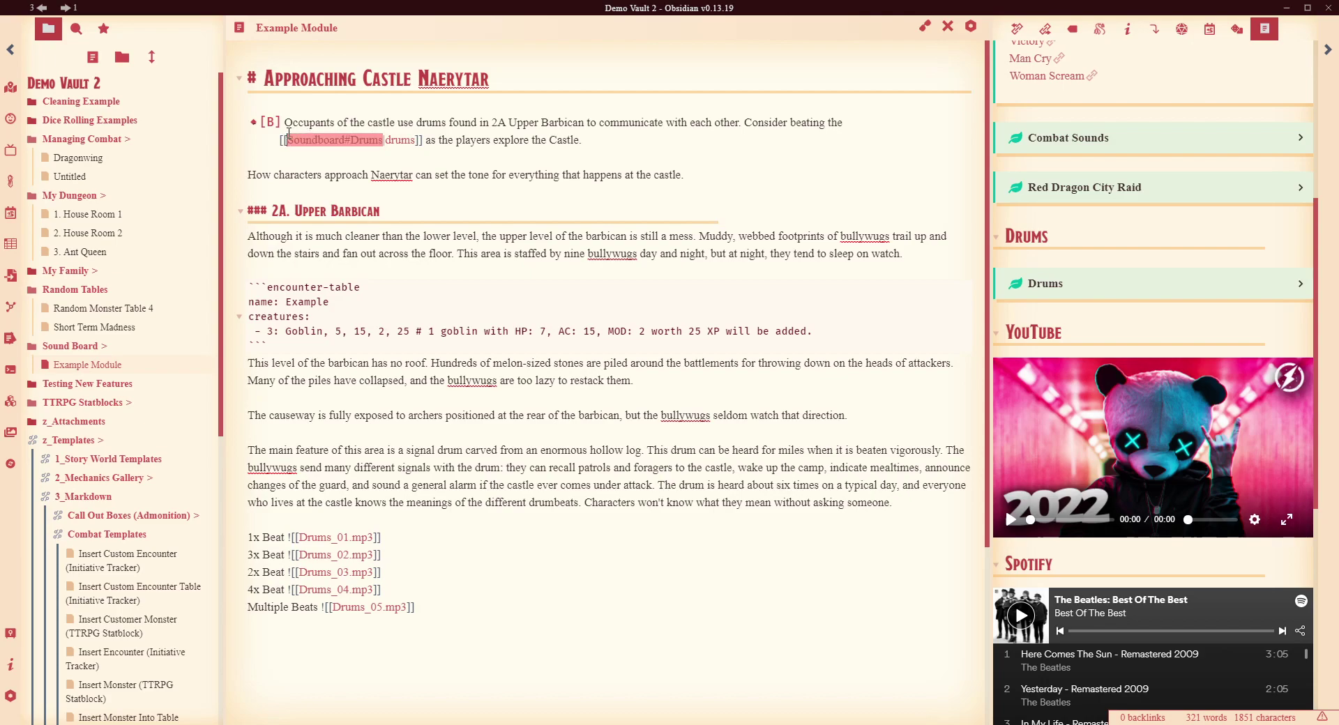
pyautogui.write('ound')
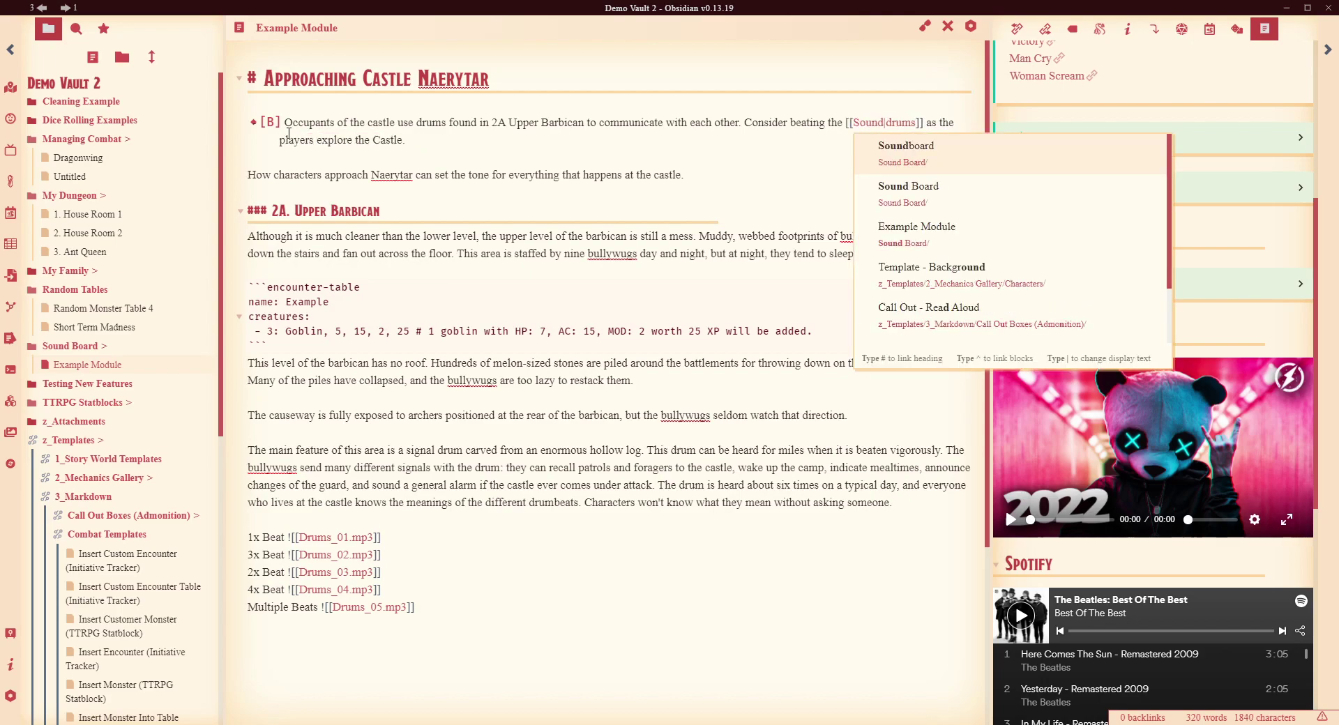
pyautogui.click(920, 188)
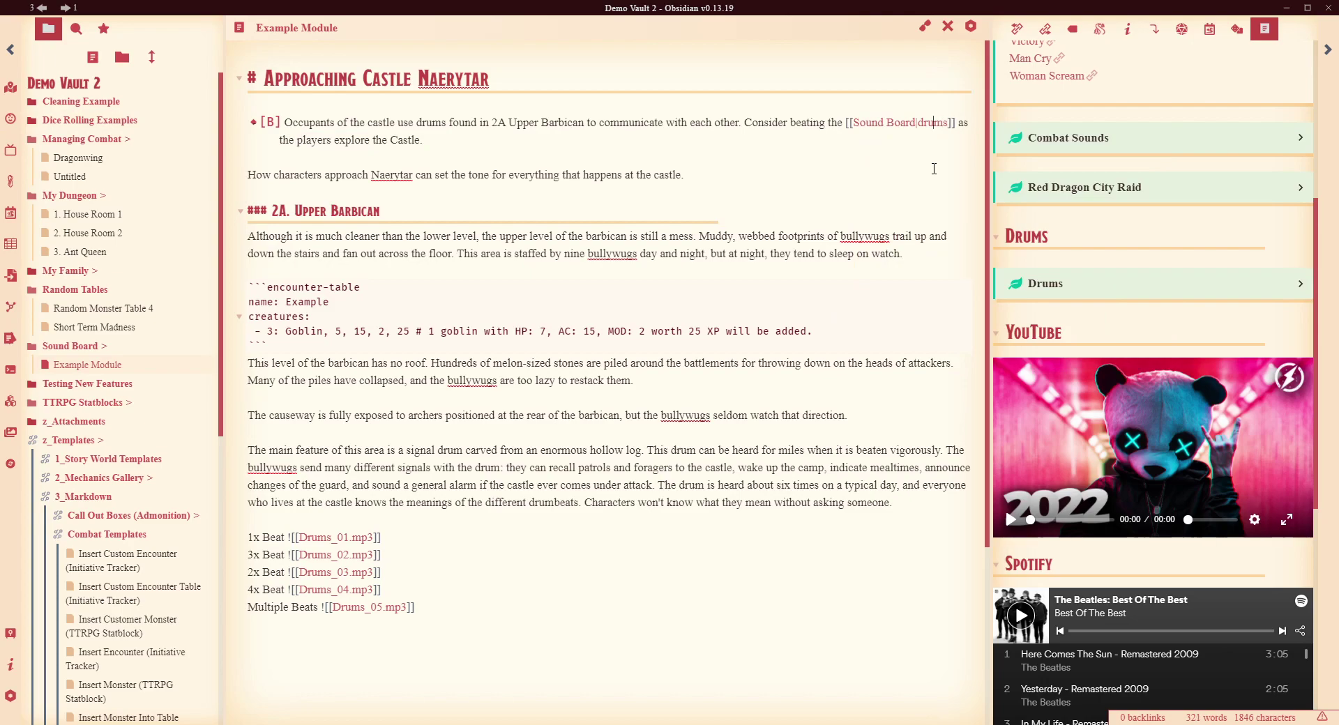
pyautogui.write('#Drum')
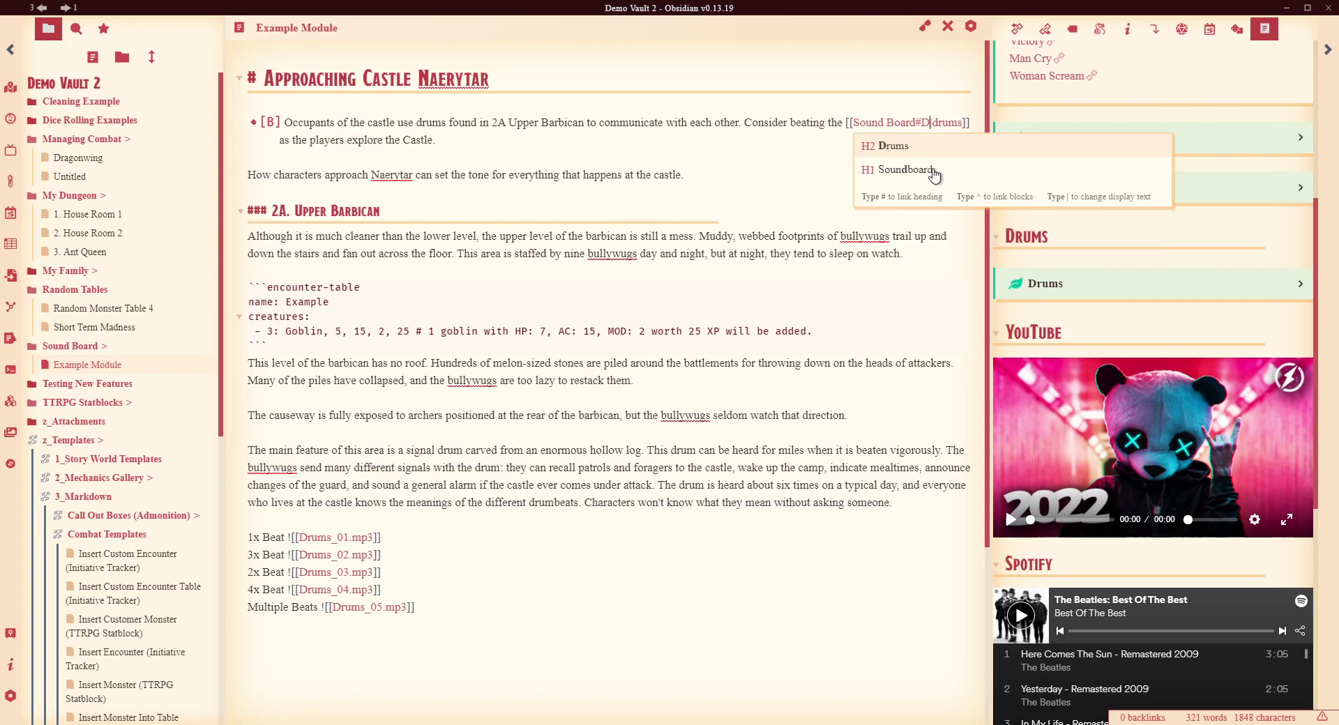
pyautogui.click(386, 164)
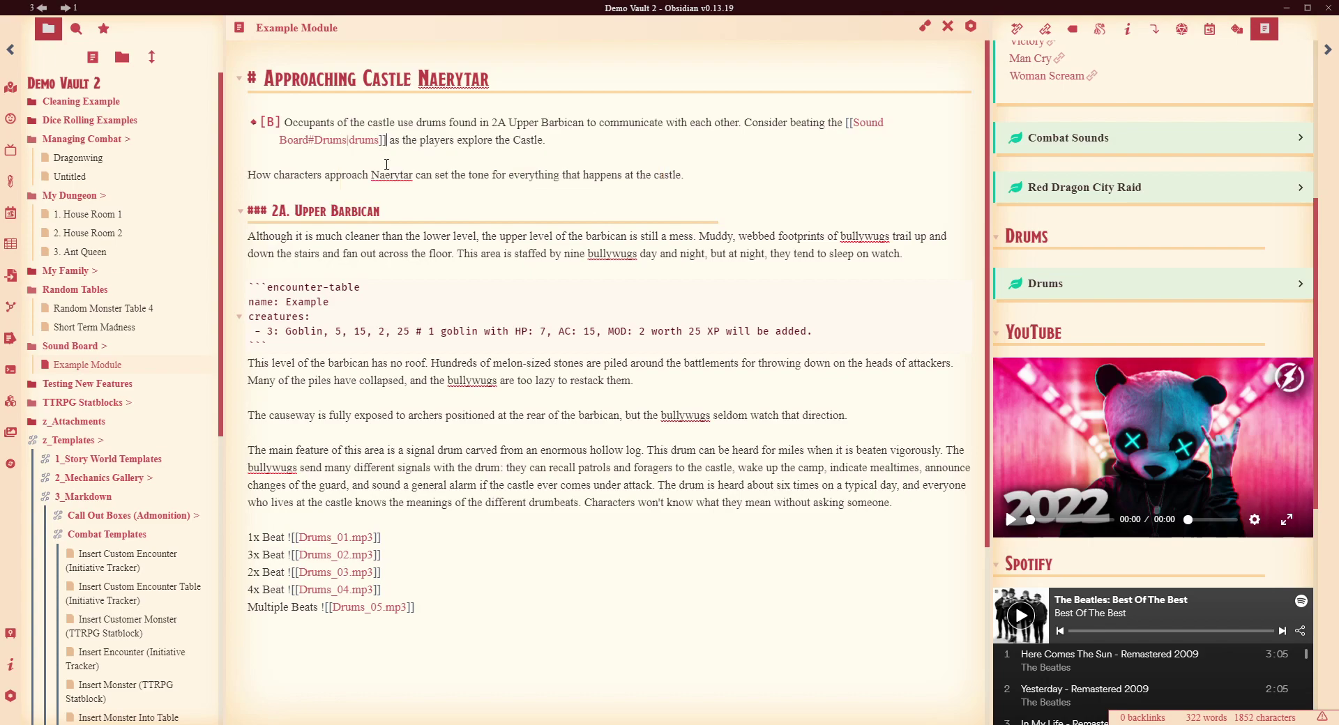
# Preview the callout's drums link in reading view and return to editing view
pyautogui.click(925, 26)
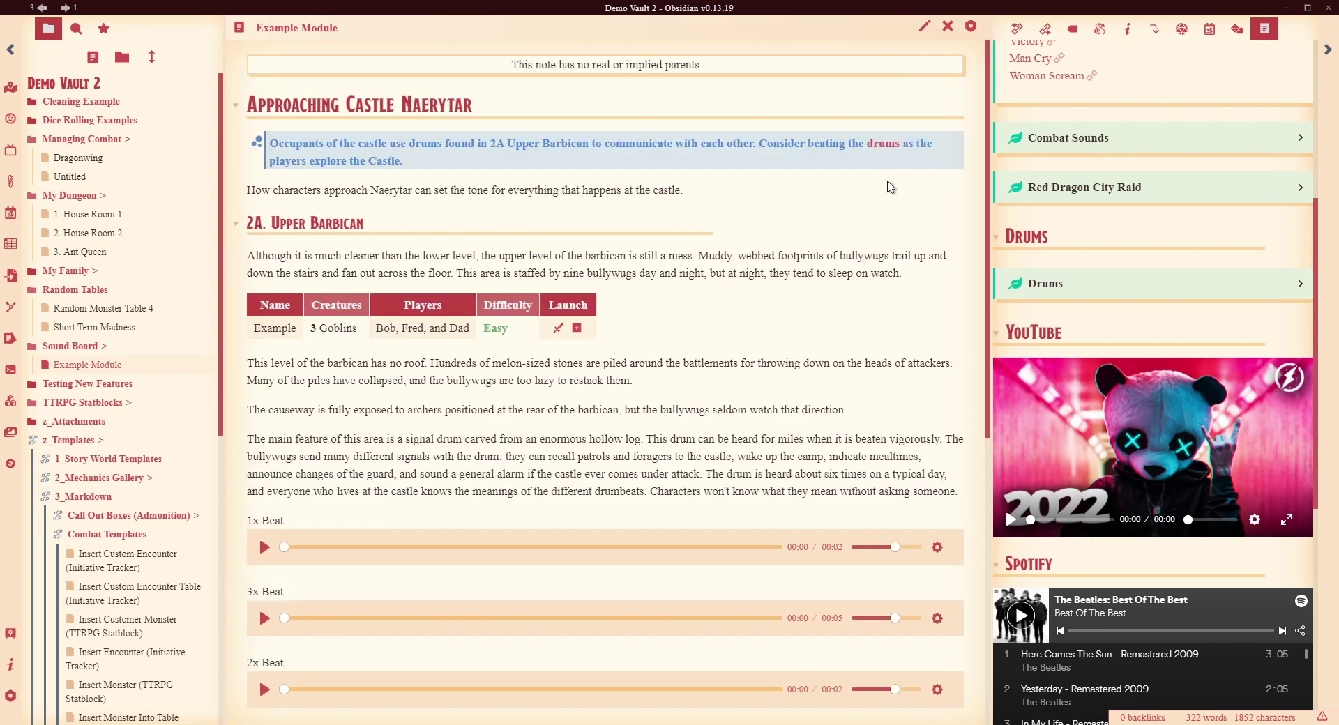
pyautogui.moveTo(883, 144)
pyautogui.click(926, 27)
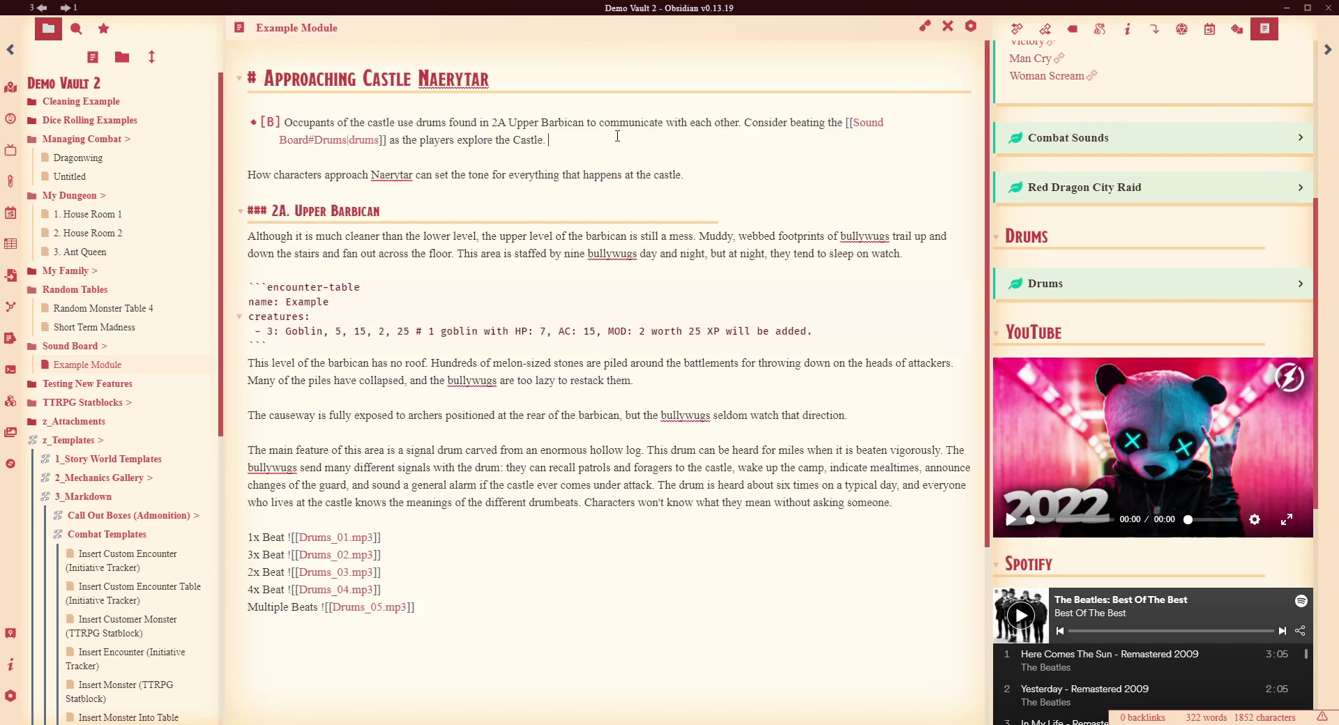
# Add a [[Soundboard#Drums]] link on its own line below the opening callout and preview it in reading view
pyautogui.press('Return')
pyautogui.press('Return')
pyautogui.write('[[Sound')
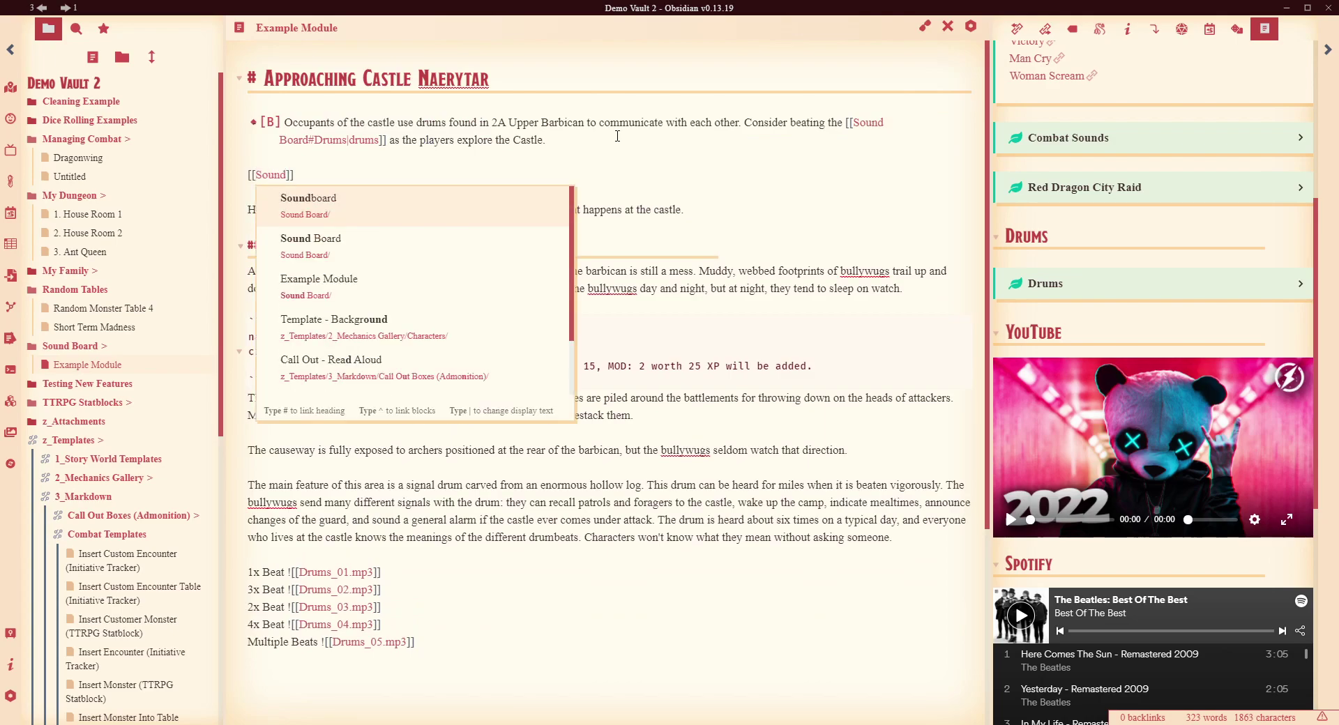
pyautogui.write('board')
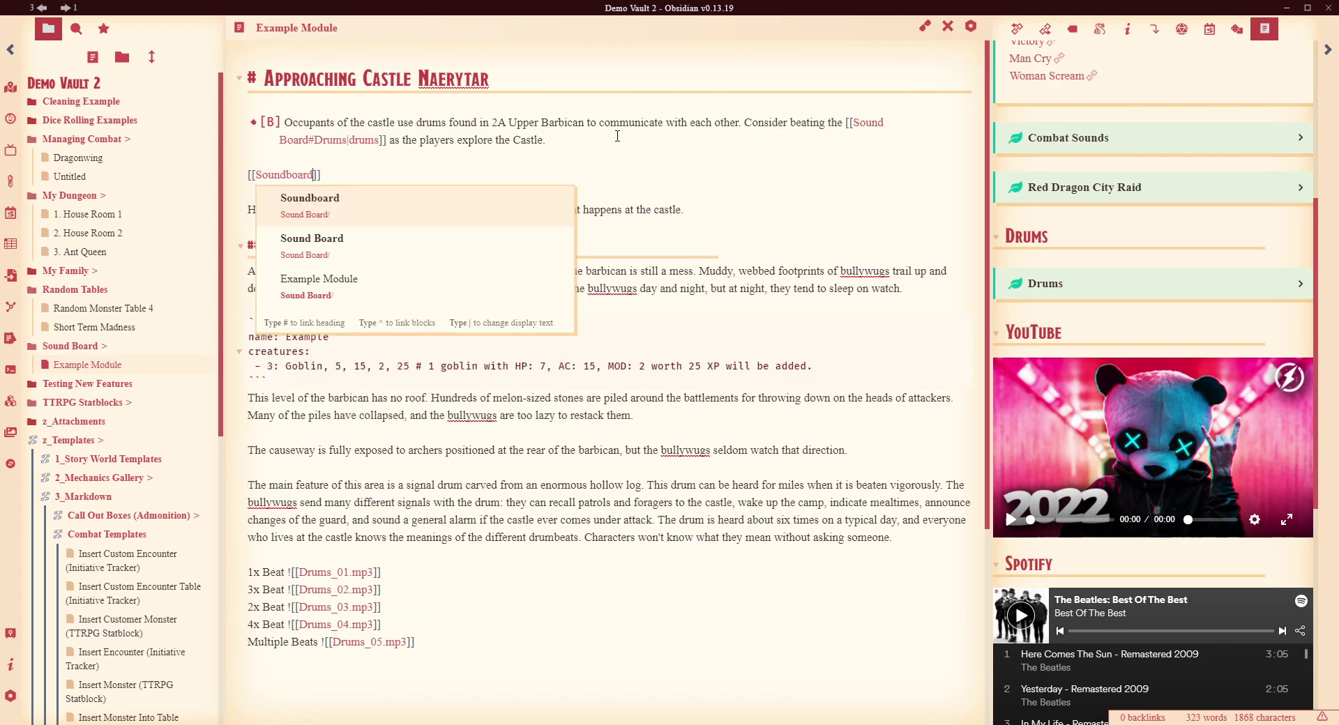
pyautogui.write('#Drums')
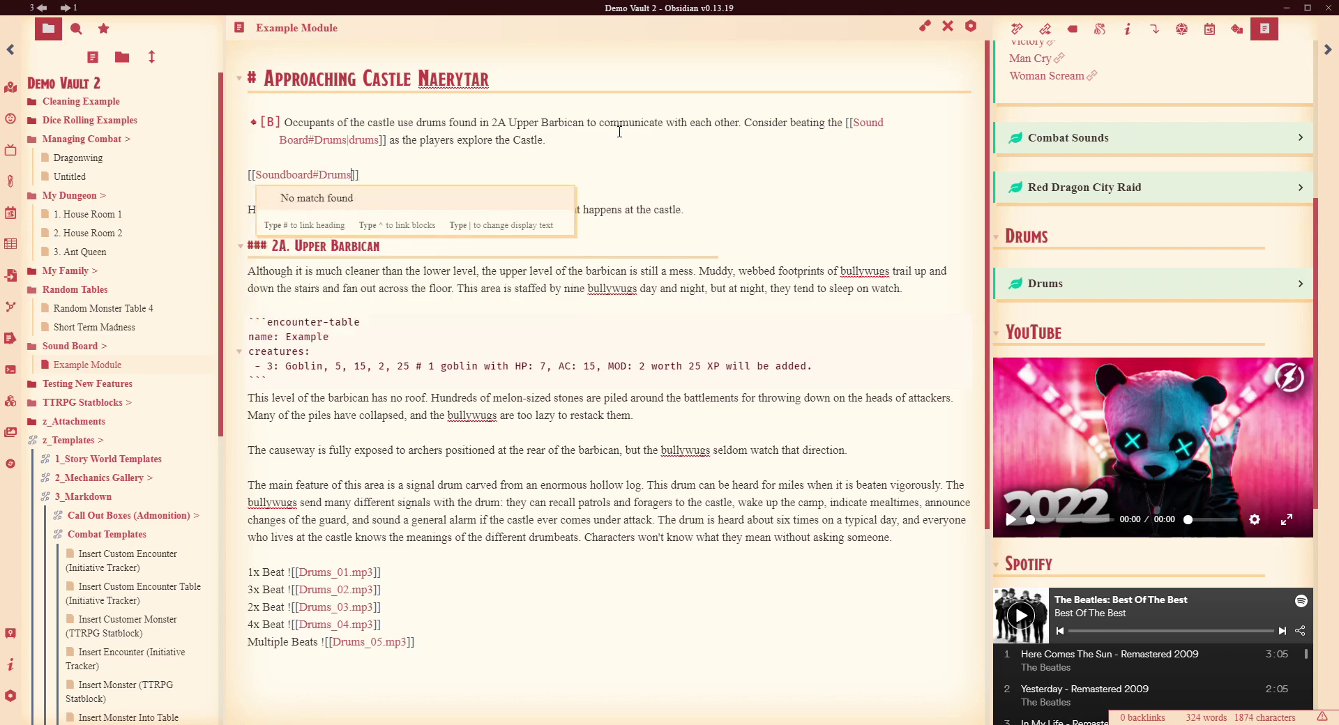
pyautogui.press('BackSpace')
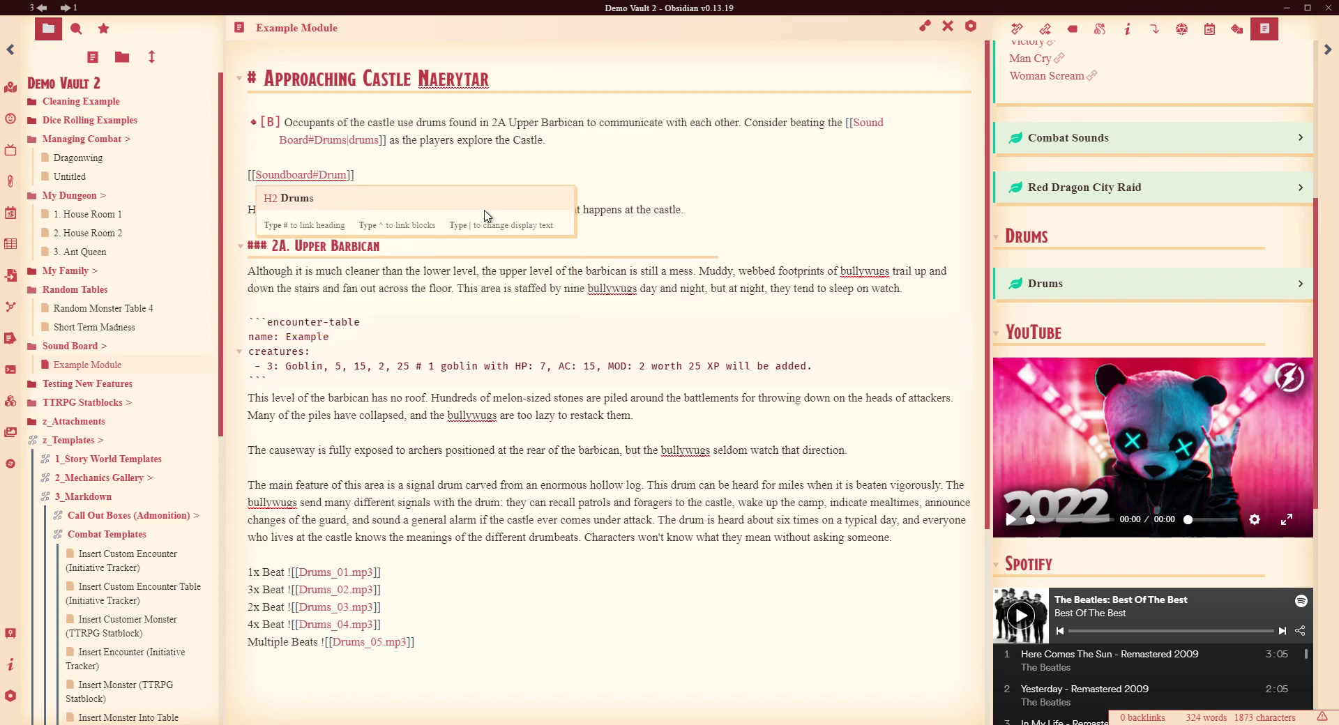
pyautogui.click(374, 201)
pyautogui.click(924, 26)
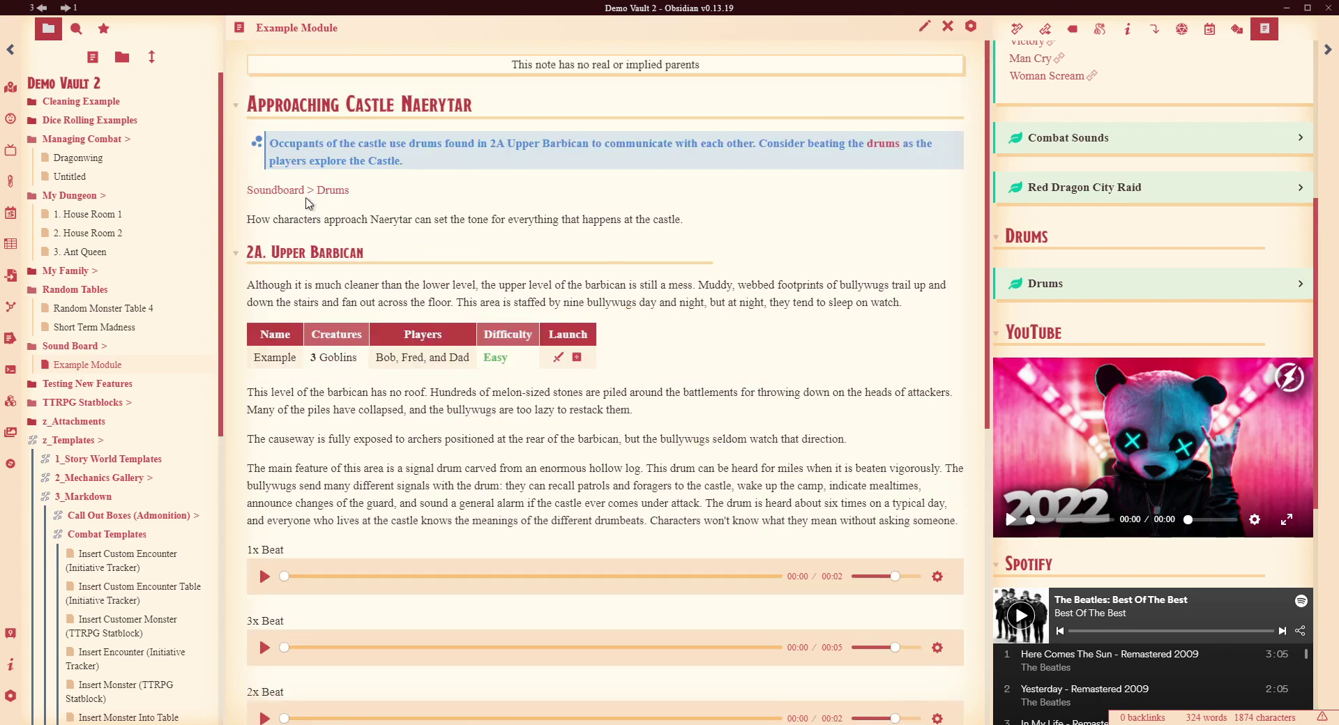
pyautogui.moveTo(317, 197)
# Expand the Drums section of the docked soundboard and play its first two drum sounds
pyautogui.click(1210, 282)
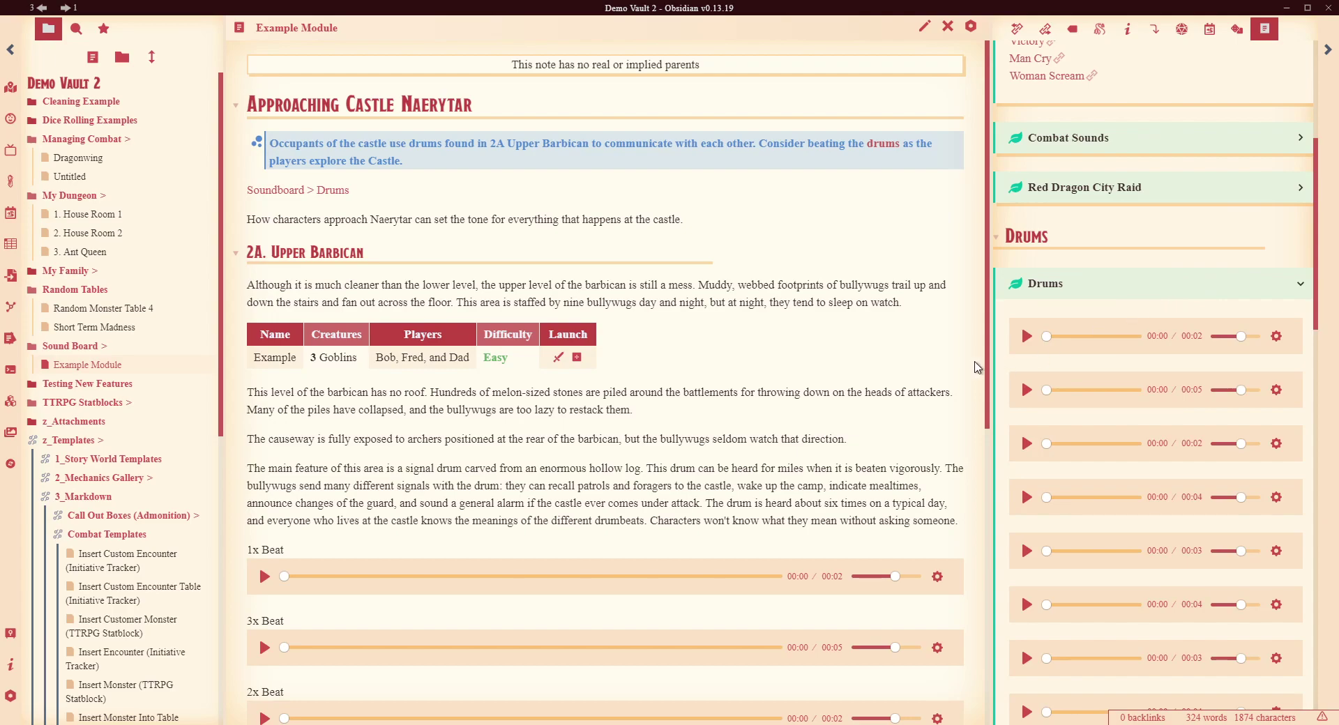
pyautogui.click(1024, 337)
pyautogui.click(1026, 390)
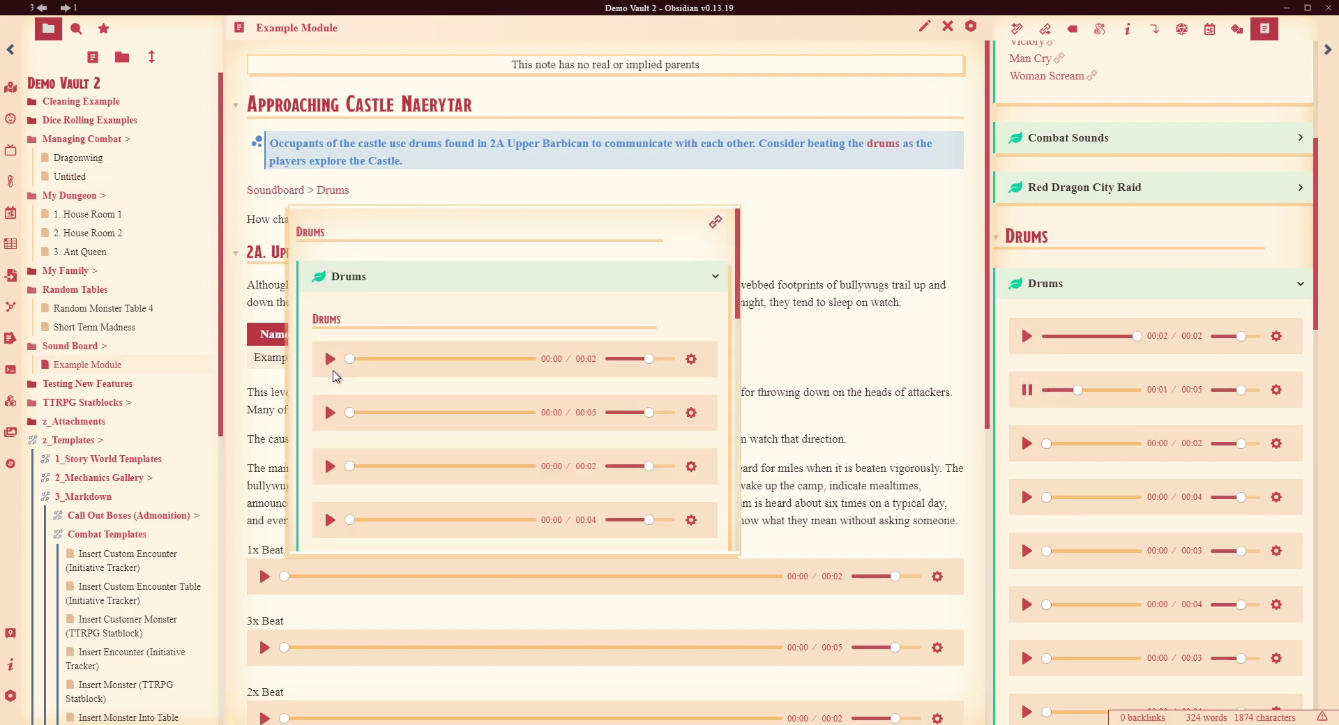
pyautogui.click(690, 359)
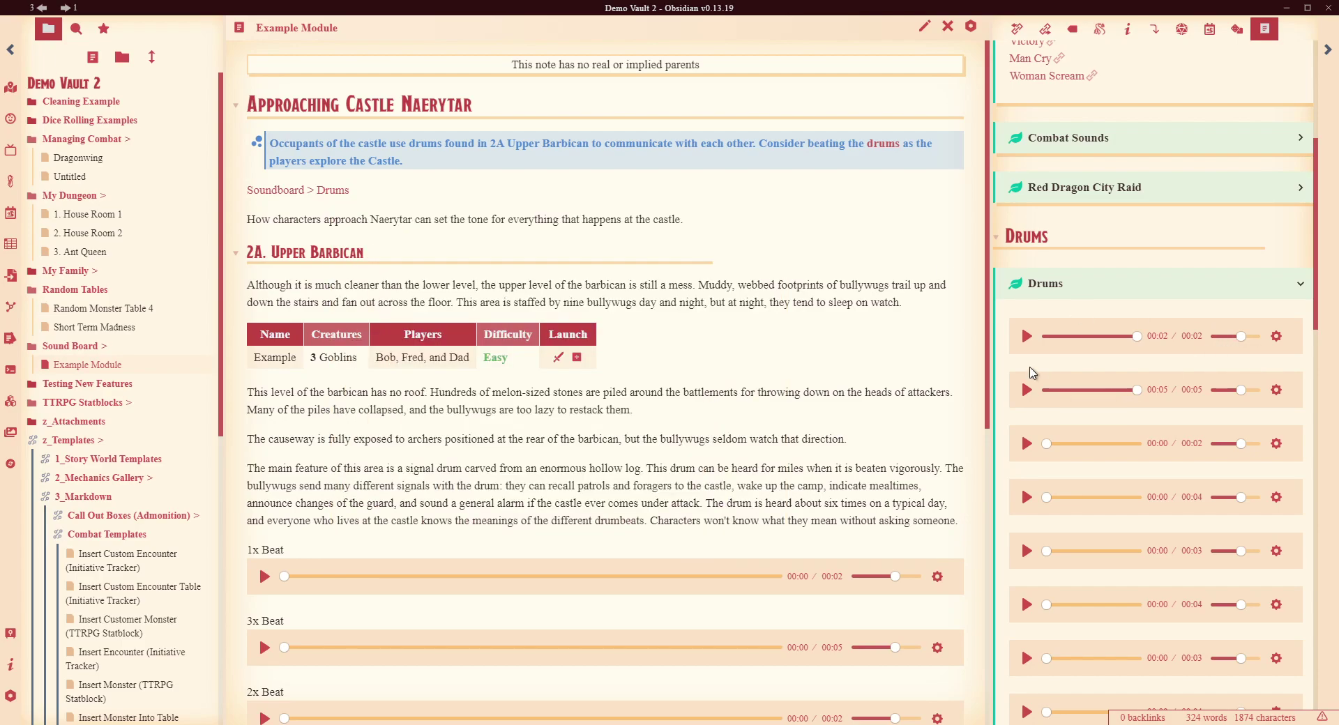
pyautogui.click(1029, 391)
# Collapse the NPC Reactions and Drums sections of the docked soundboard
pyautogui.scroll(5, 1025, 237)
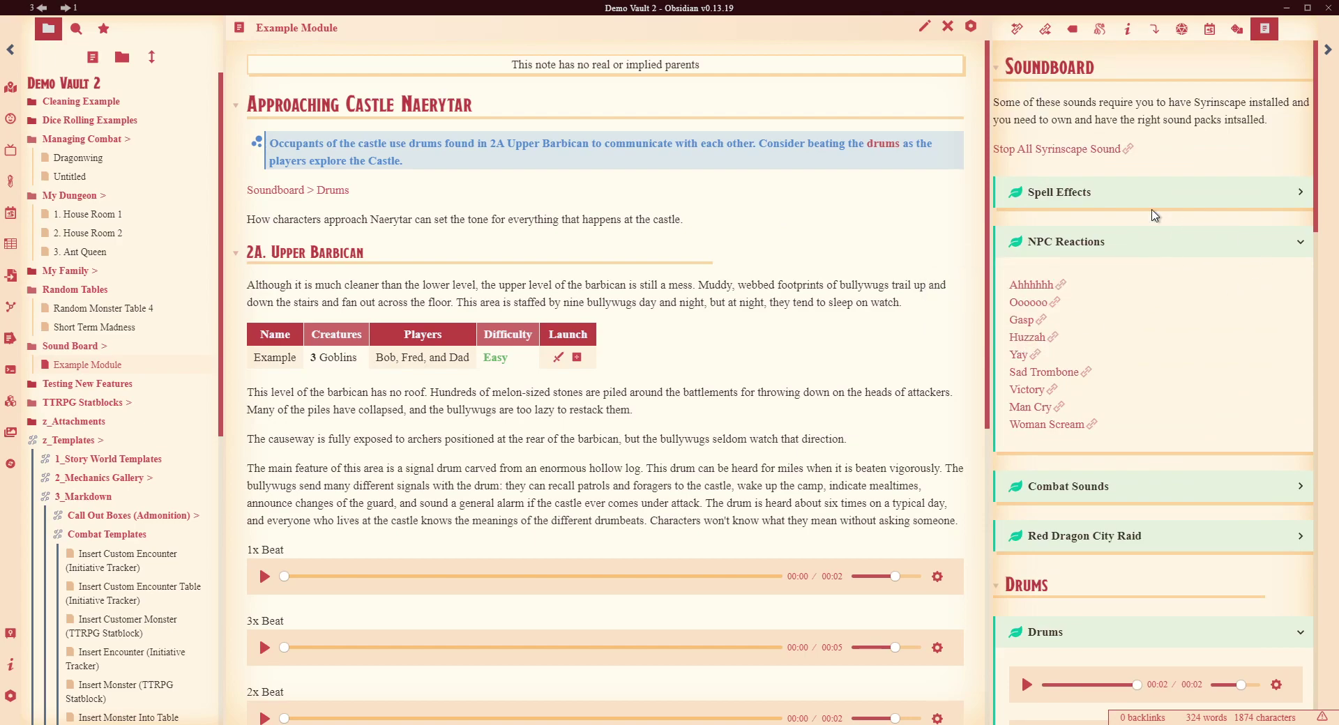
pyautogui.click(1155, 244)
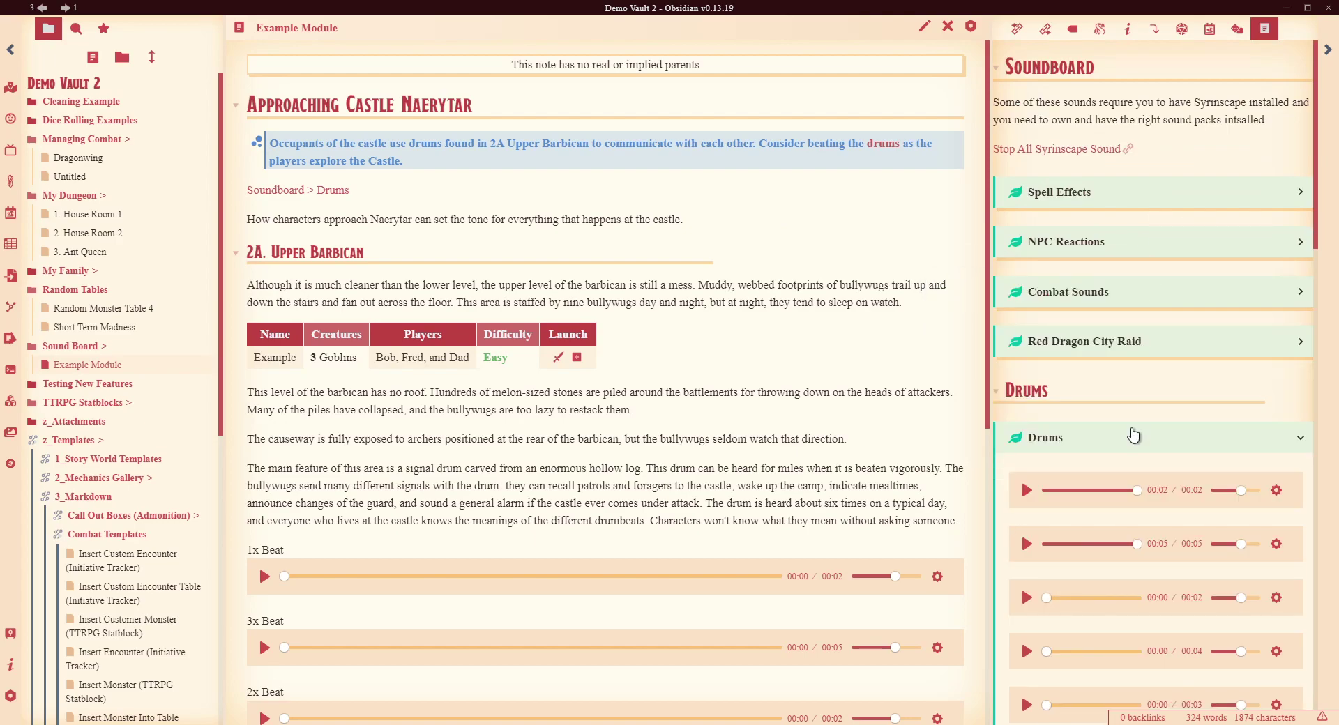
pyautogui.click(1076, 438)
pyautogui.scroll(-3, 1151, 320)
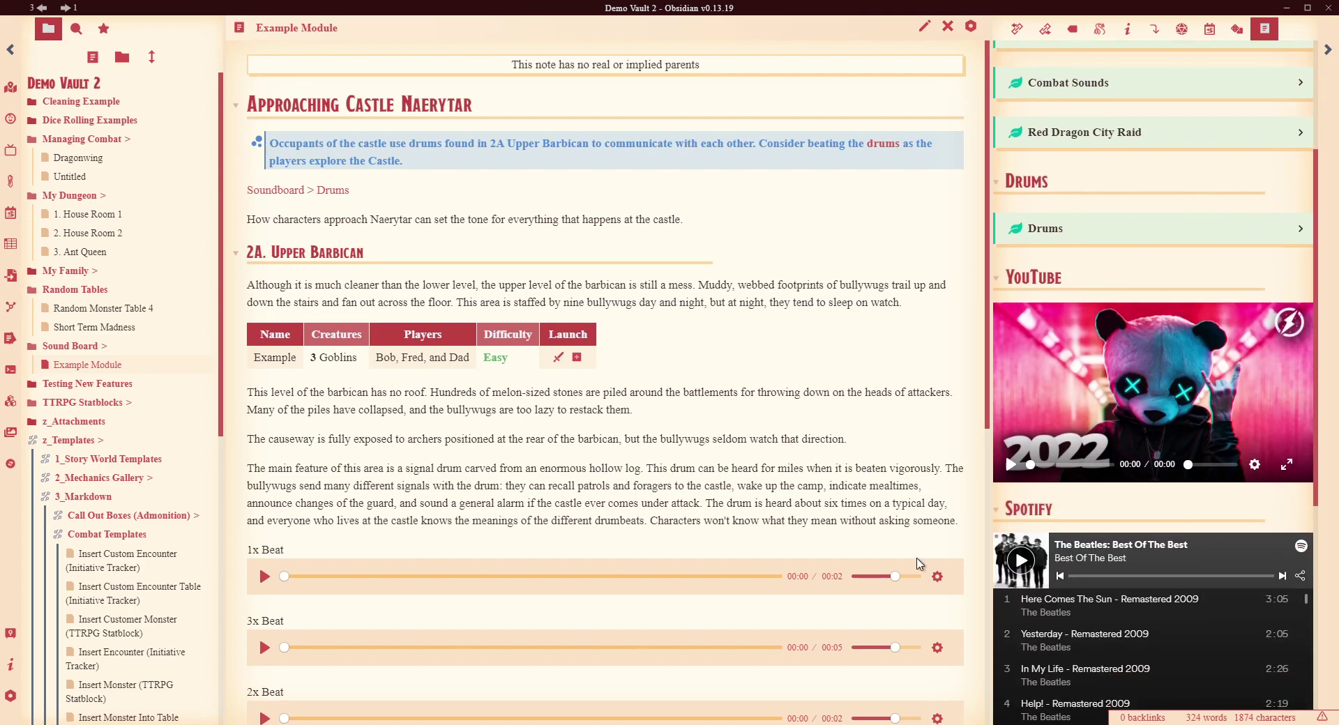
pyautogui.scroll(-4, 772, 289)
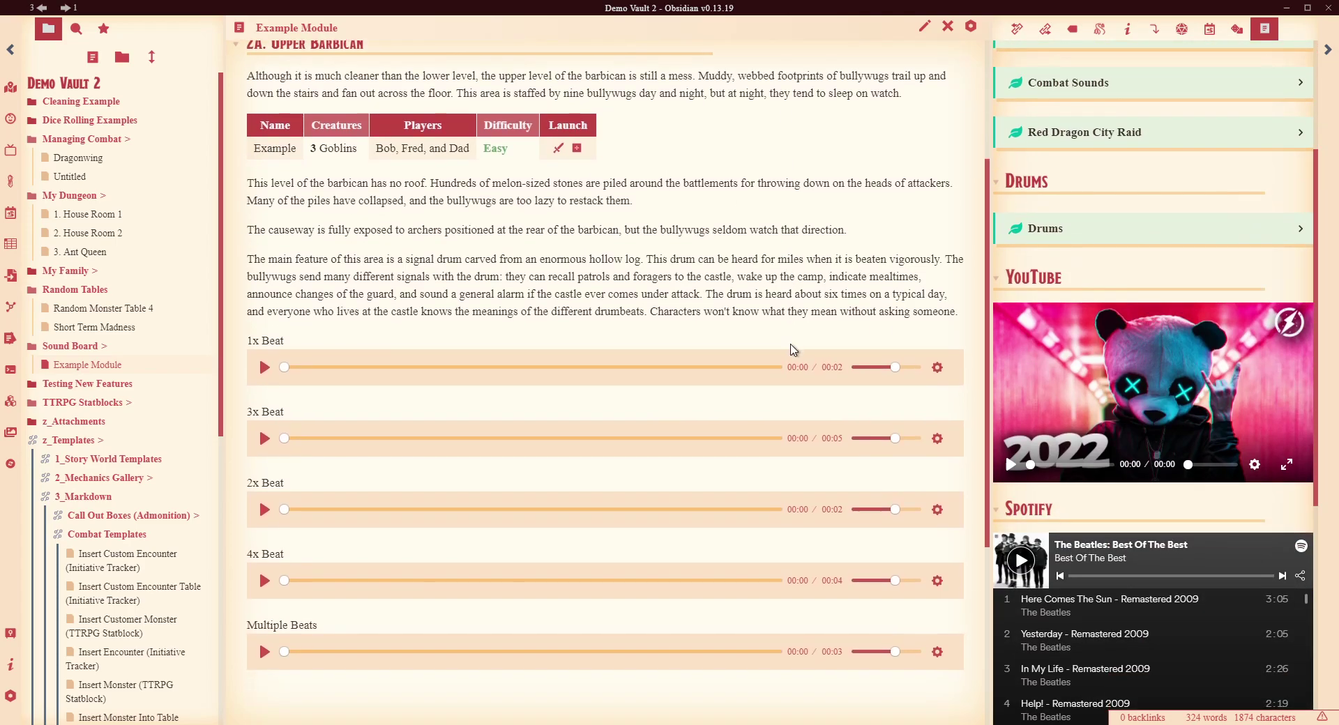
pyautogui.scroll(-4, 544, 279)
pyautogui.scroll(8, 631, 329)
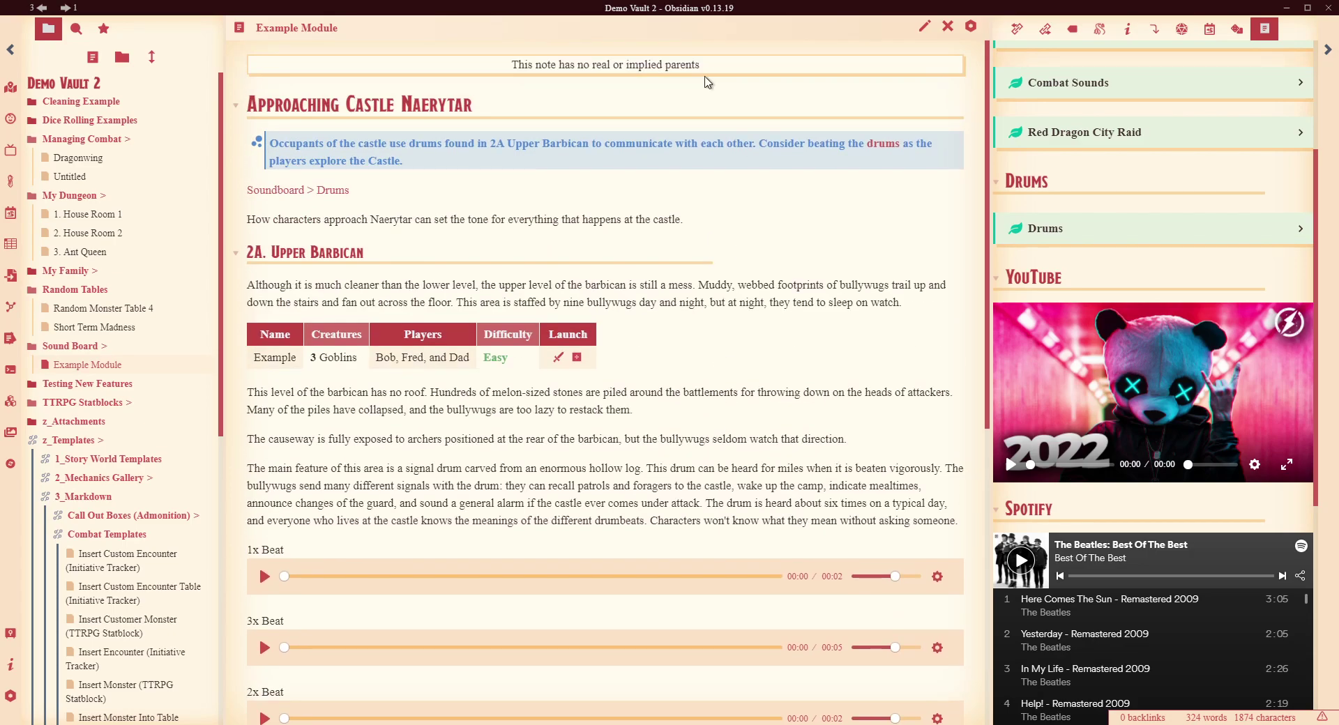
# Open the Sound Board note in editing view at its YouTube section
pyautogui.click(925, 28)
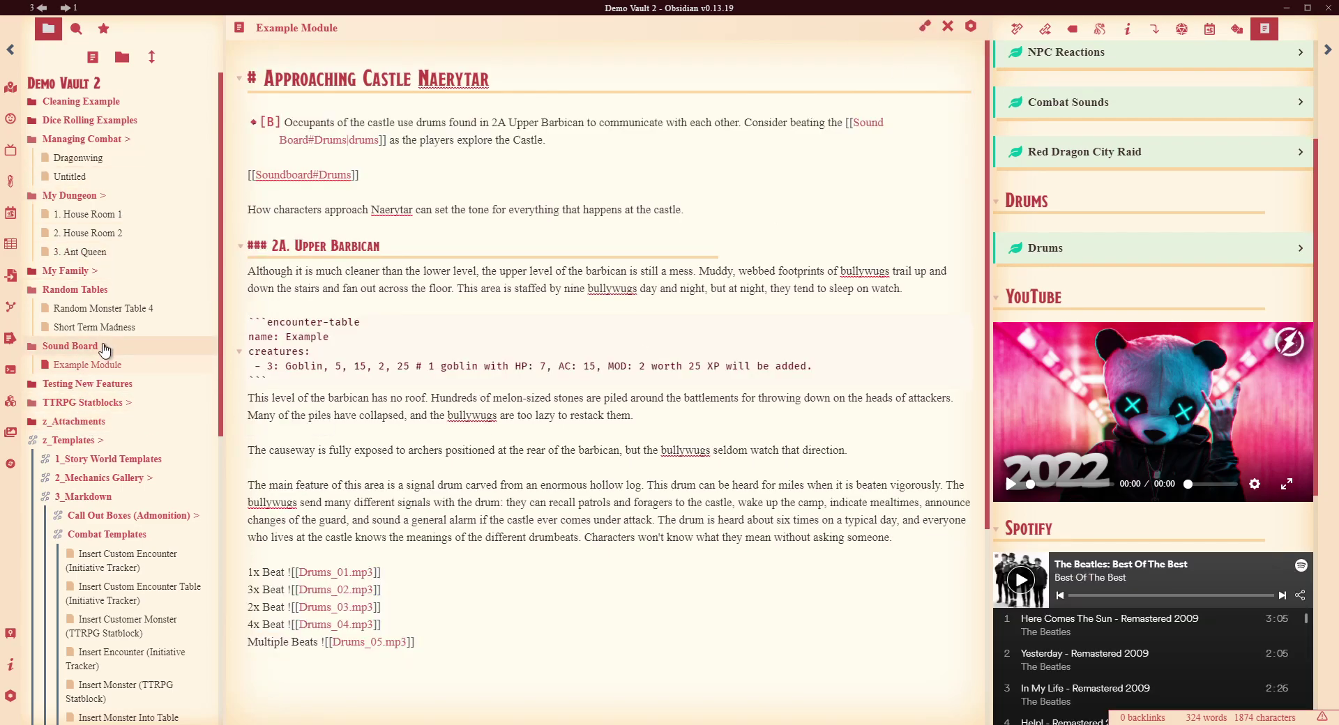
pyautogui.click(75, 347)
pyautogui.scroll(-10, 715, 260)
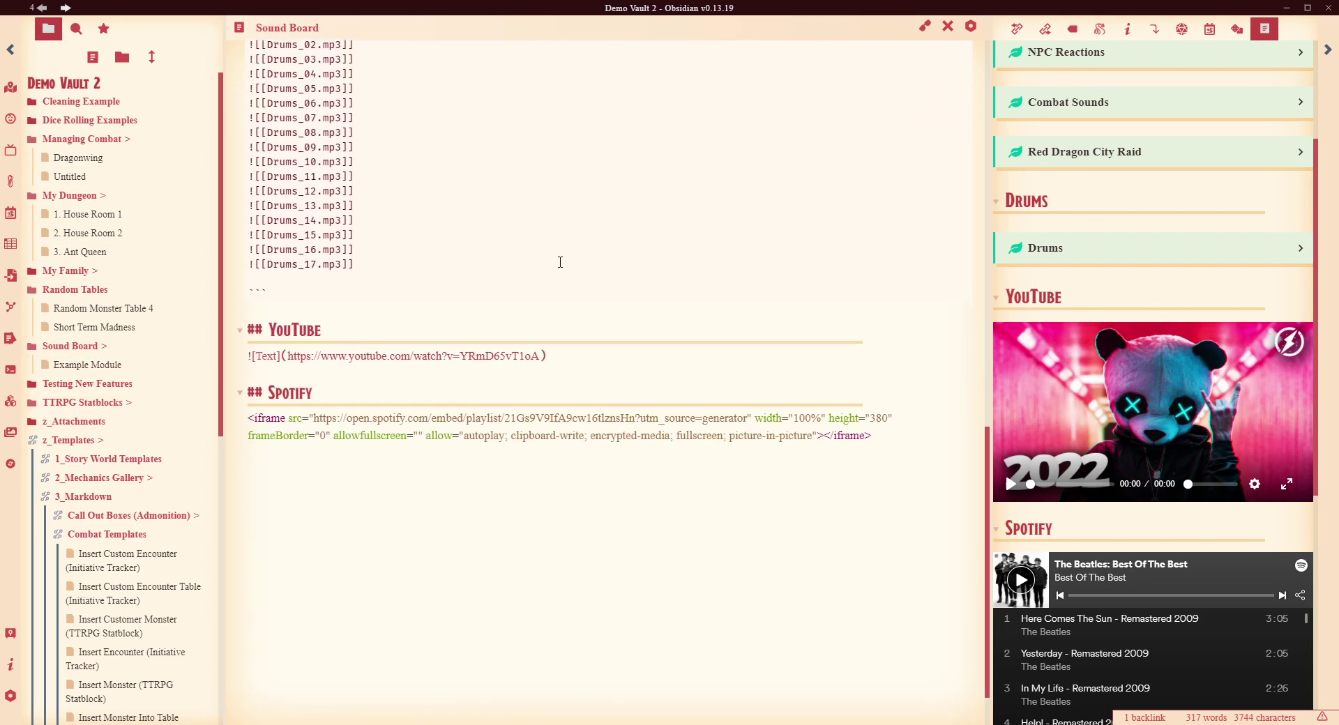
pyautogui.scroll(1, 585, 339)
# Examine the Markdown embed syntax and the video URL under the YouTube heading
pyautogui.tripleClick(578, 362)
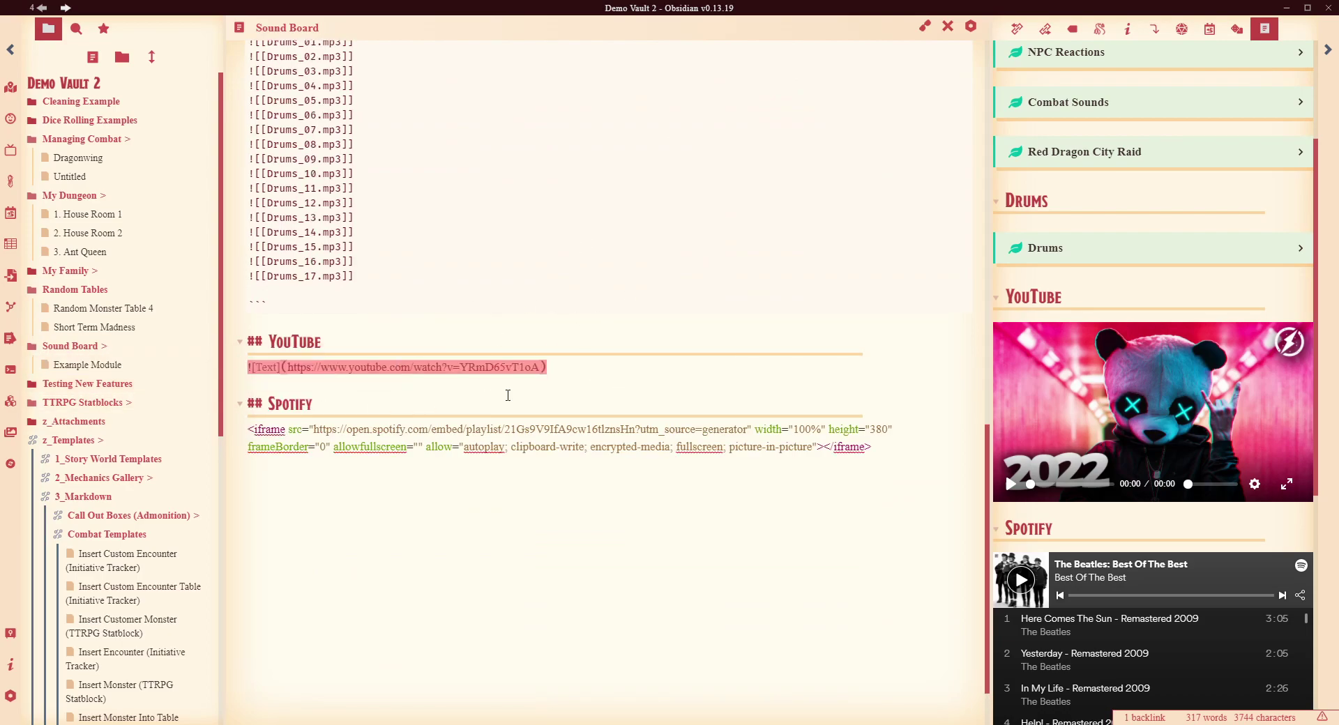
pyautogui.click(563, 365)
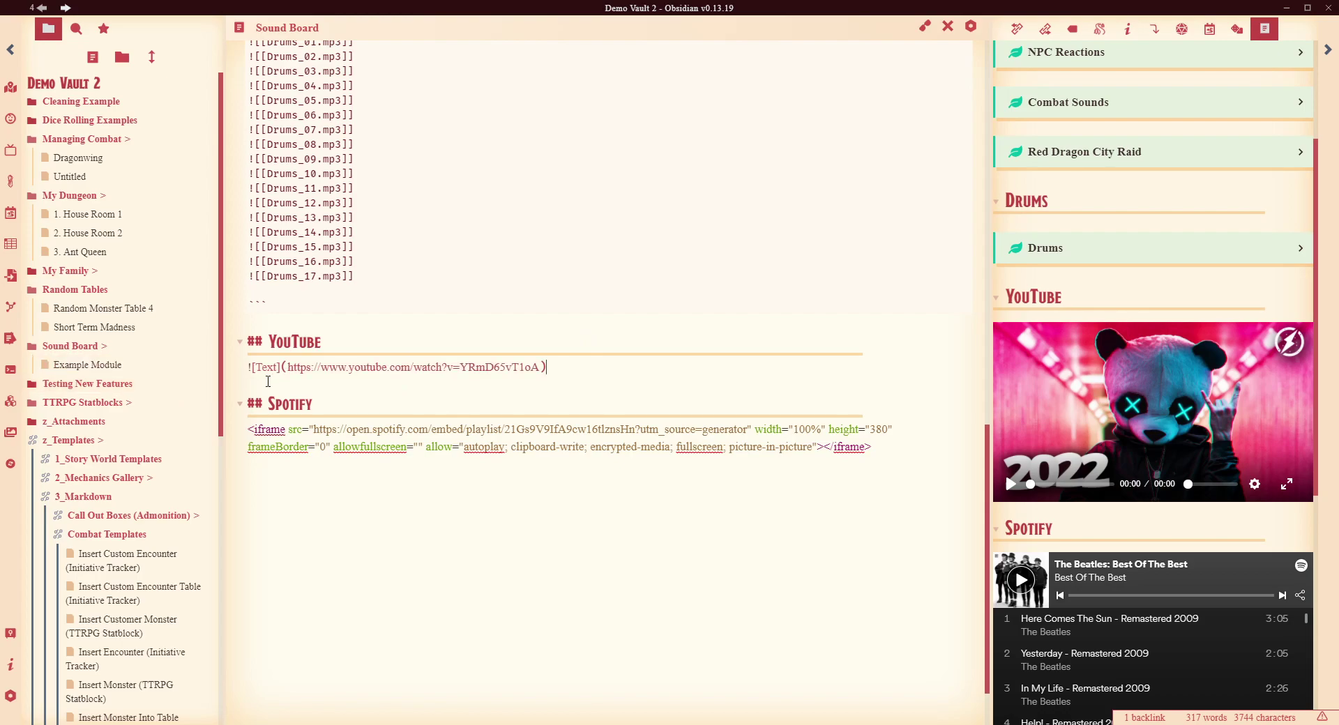
pyautogui.moveTo(548, 367); pyautogui.dragTo(294, 355)
pyautogui.click(589, 371)
pyautogui.moveTo(535, 370); pyautogui.dragTo(311, 343)
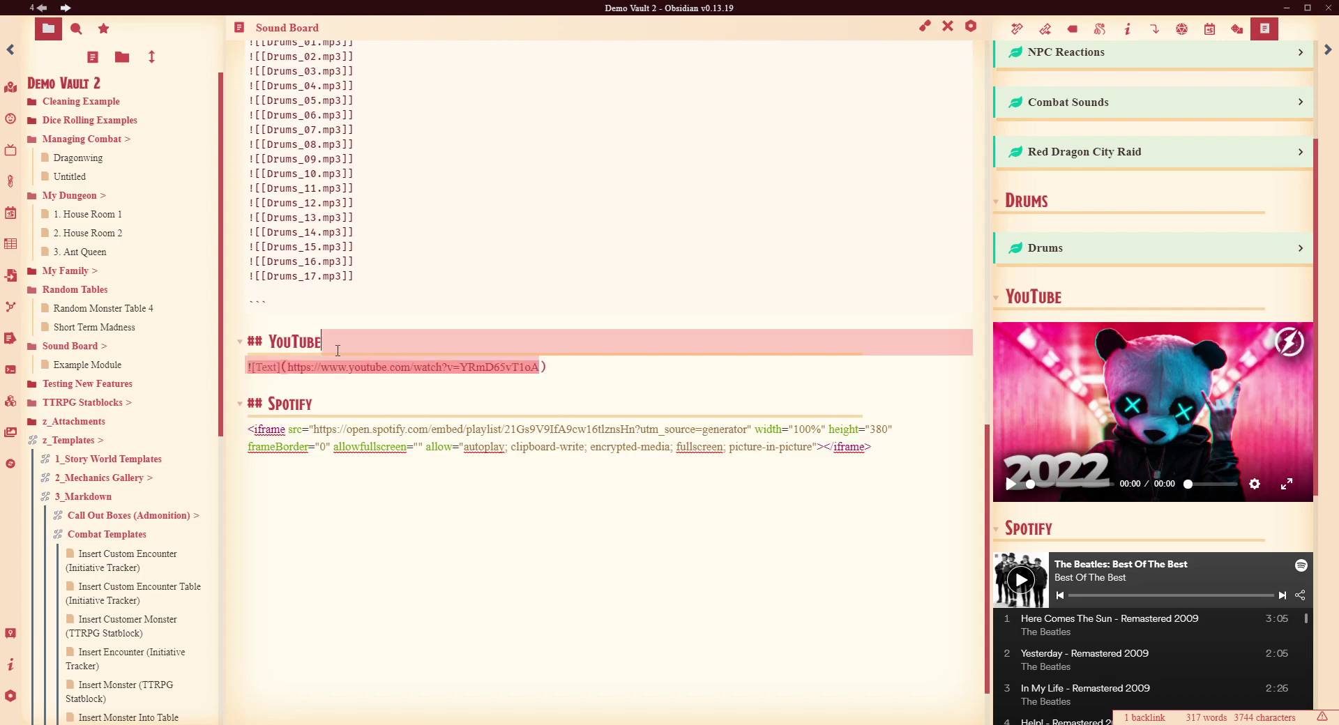
pyautogui.click(590, 371)
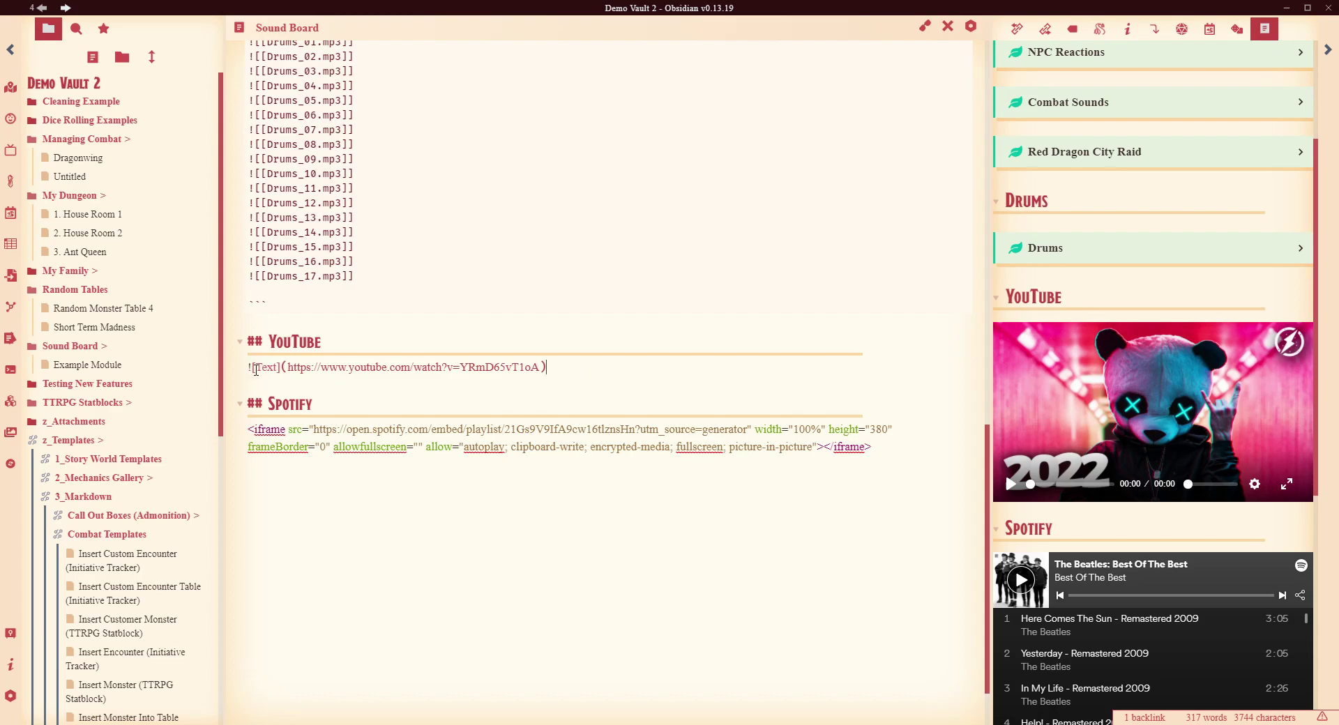
pyautogui.moveTo(283, 369); pyautogui.dragTo(541, 369)
pyautogui.click(578, 358)
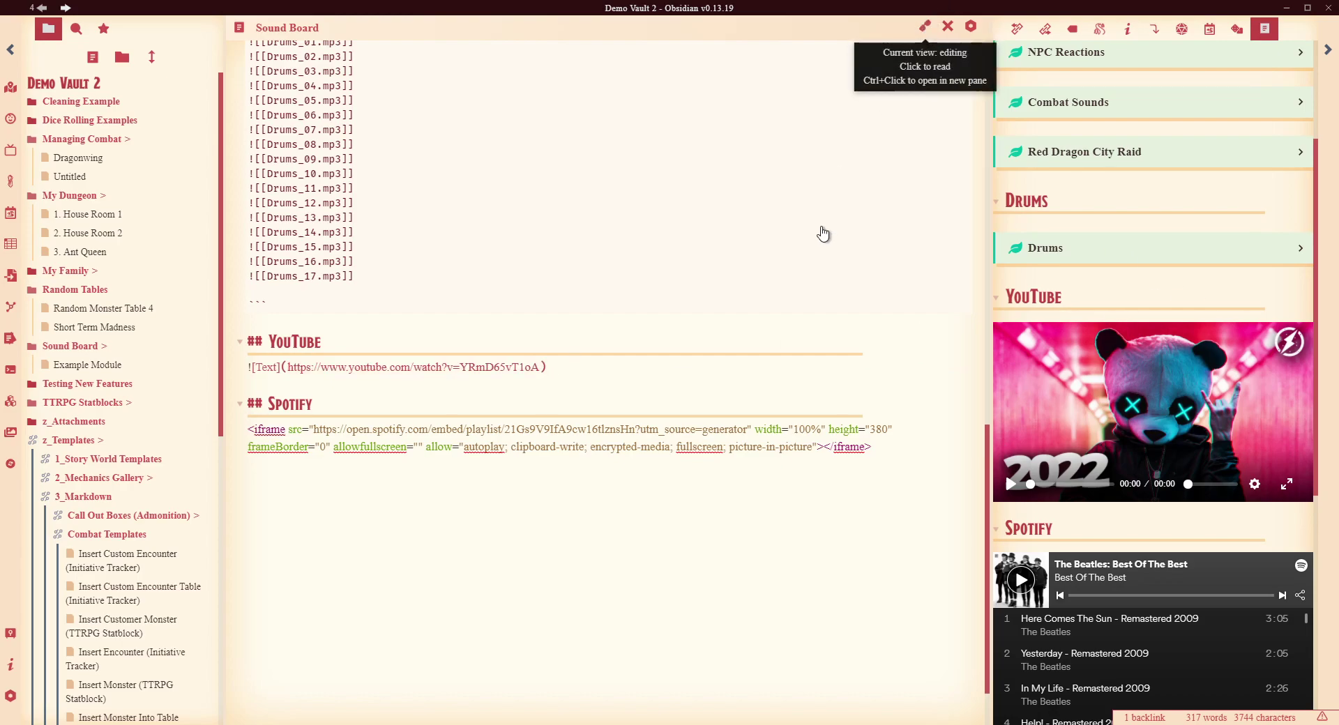
# Play the embedded YouTube video briefly in reading view with its volume turned all the way down, and pause it
pyautogui.hotkey('ctrl', 'e')
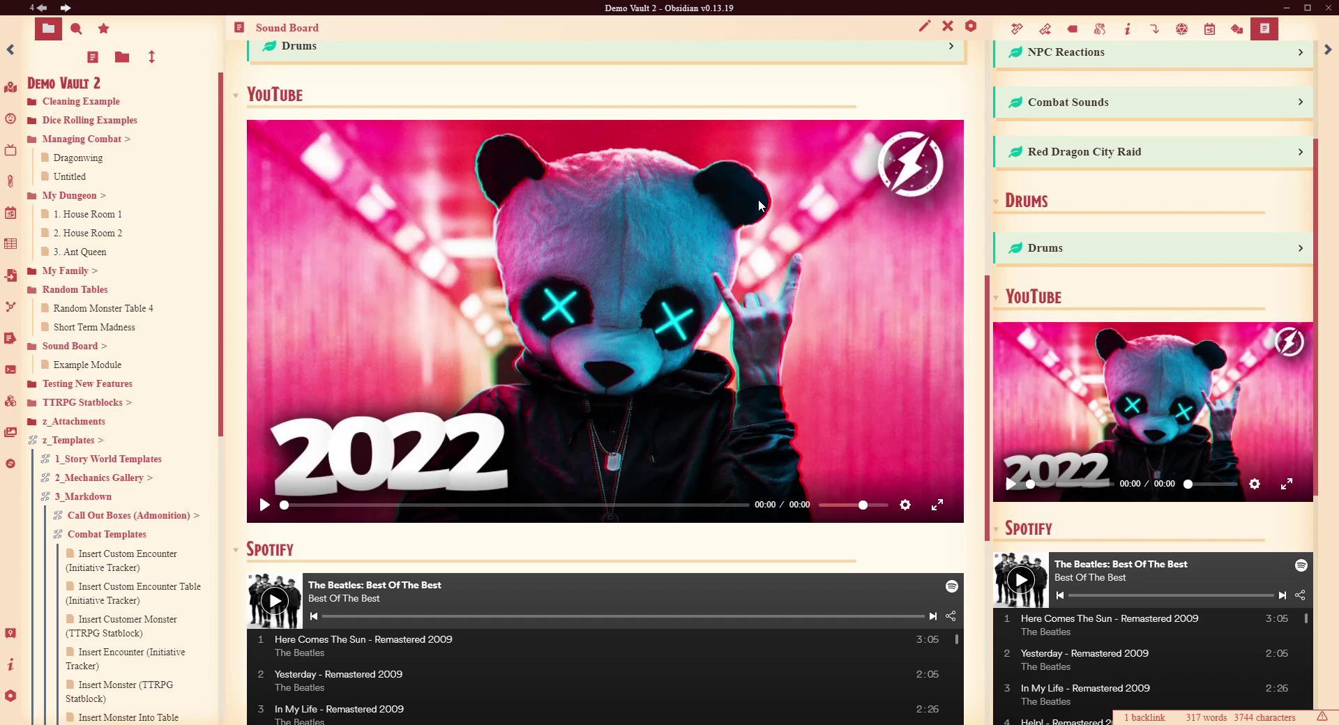
pyautogui.moveTo(863, 505); pyautogui.dragTo(826, 505)
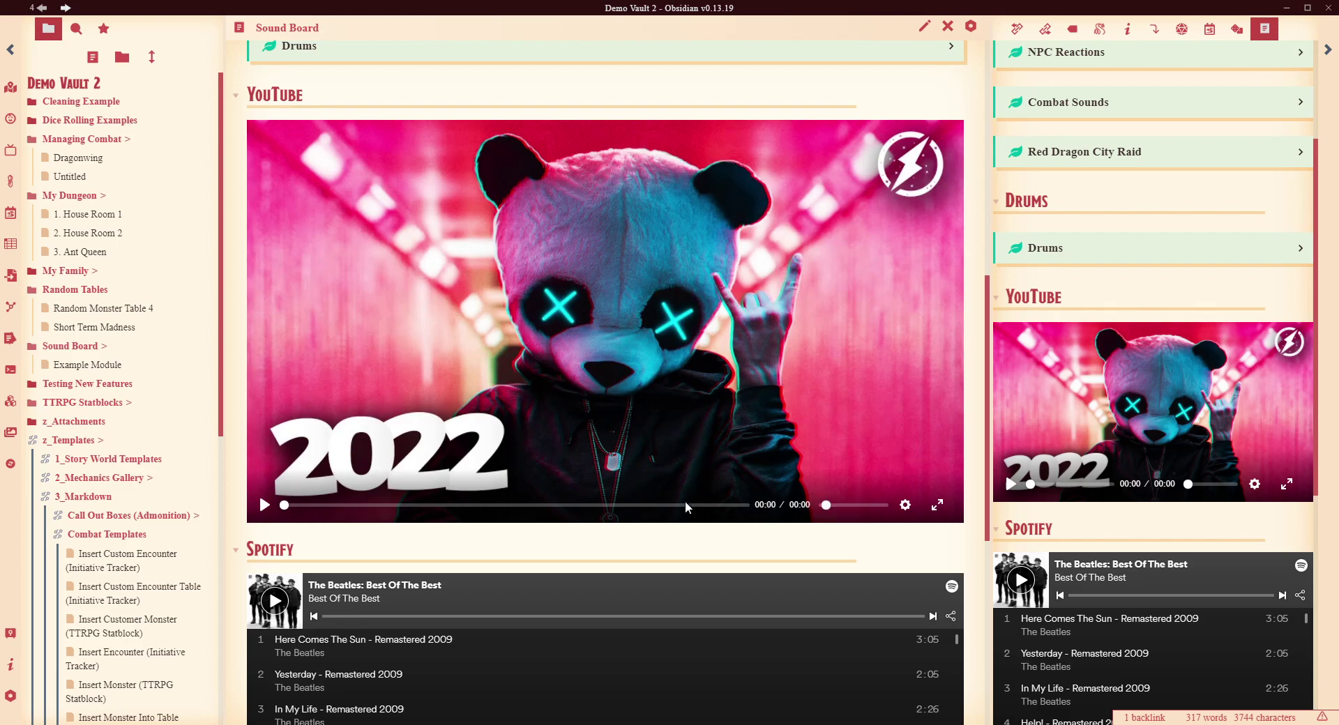
pyautogui.click(264, 505)
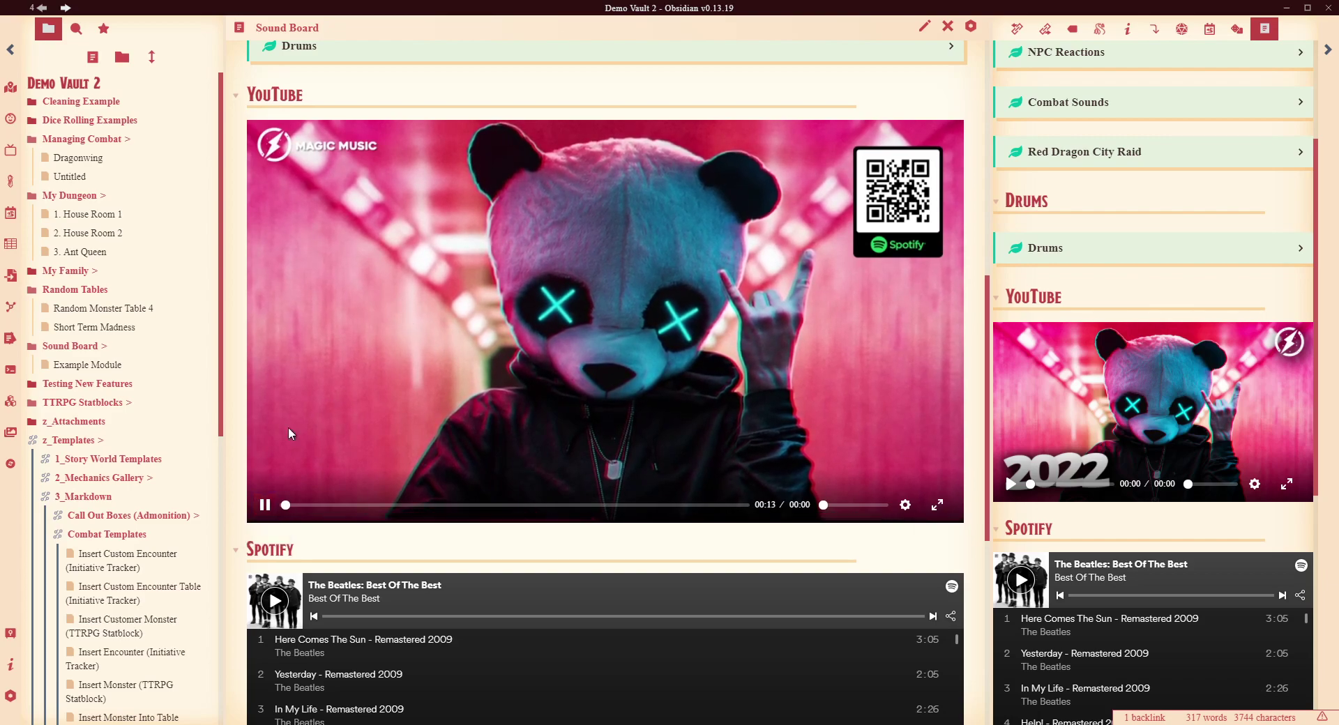
pyautogui.click(265, 506)
# Look at the embedded Spotify player, and return to editing view to examine its iframe code
pyautogui.scroll(-3, 912, 165)
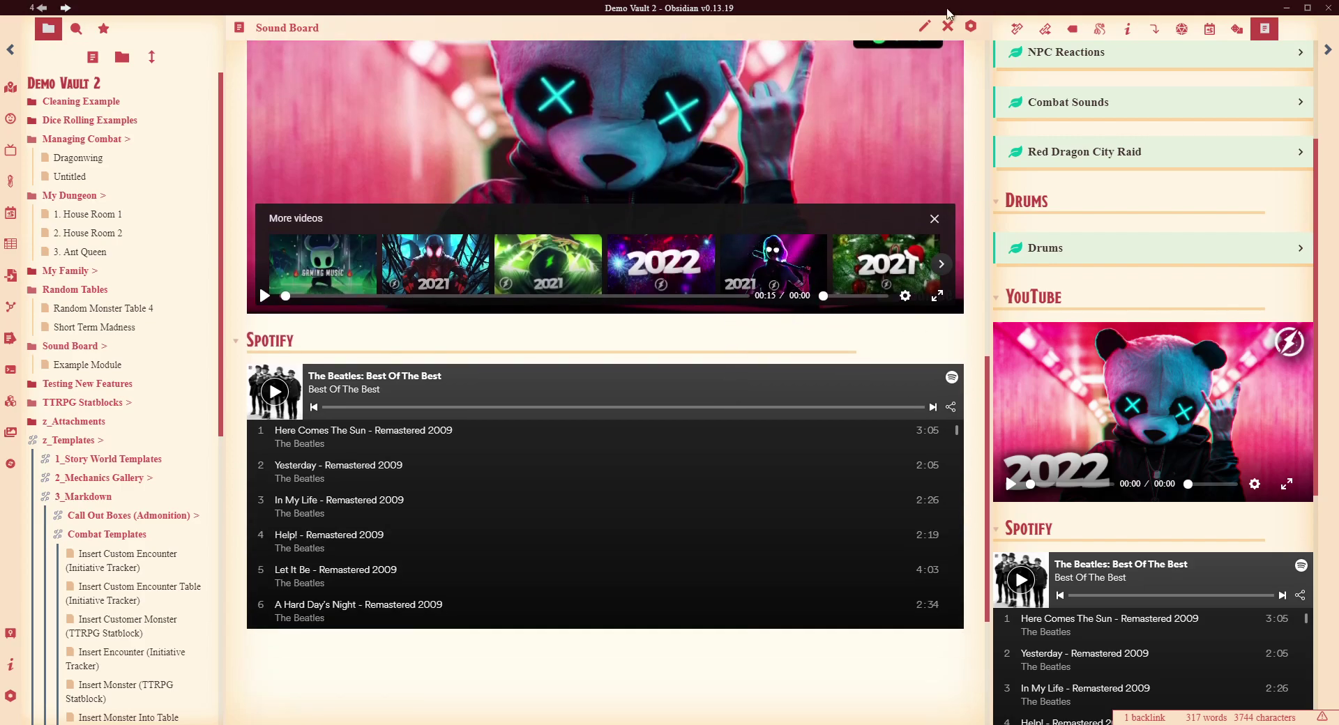
pyautogui.click(925, 27)
pyautogui.moveTo(896, 373); pyautogui.dragTo(188, 358)
pyautogui.click(624, 407)
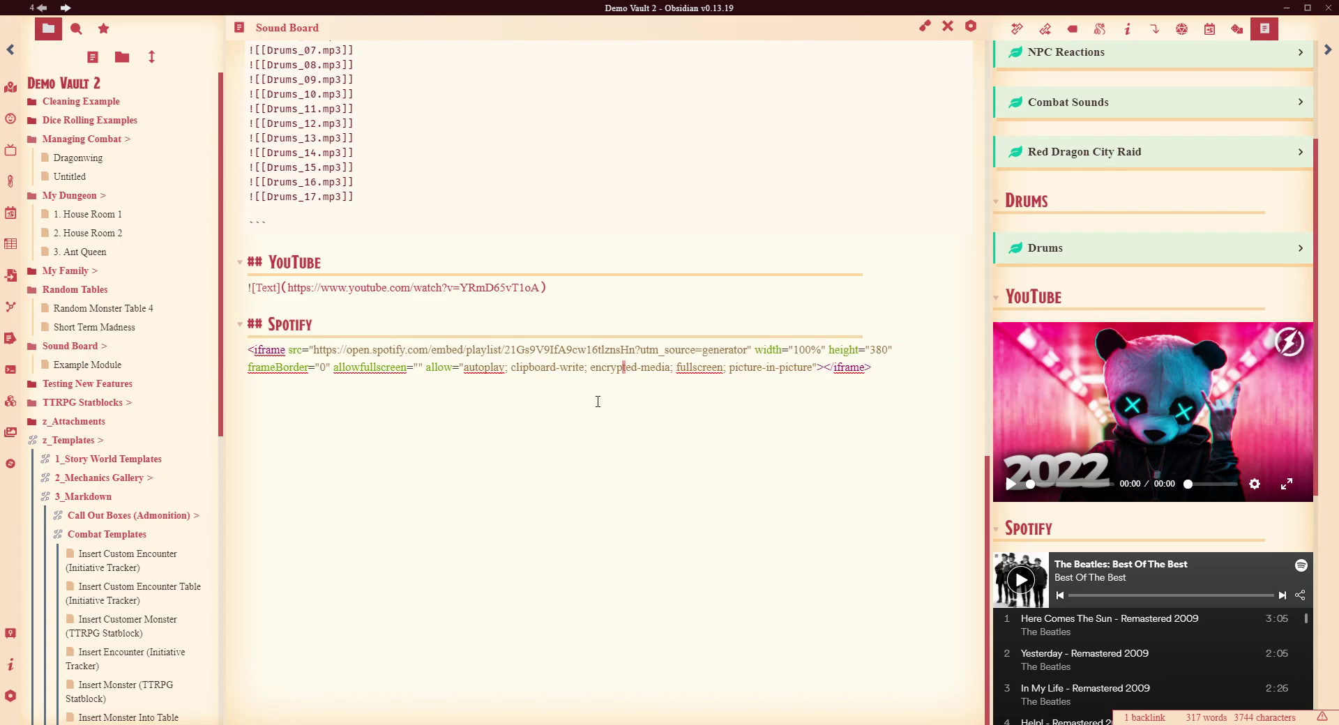
# Switch to Spotify and copy the embed code of the EQUAL AU & NZ playlist at Normal (380px) size and 100% width
pyautogui.hotkey('alt', 'Tab')
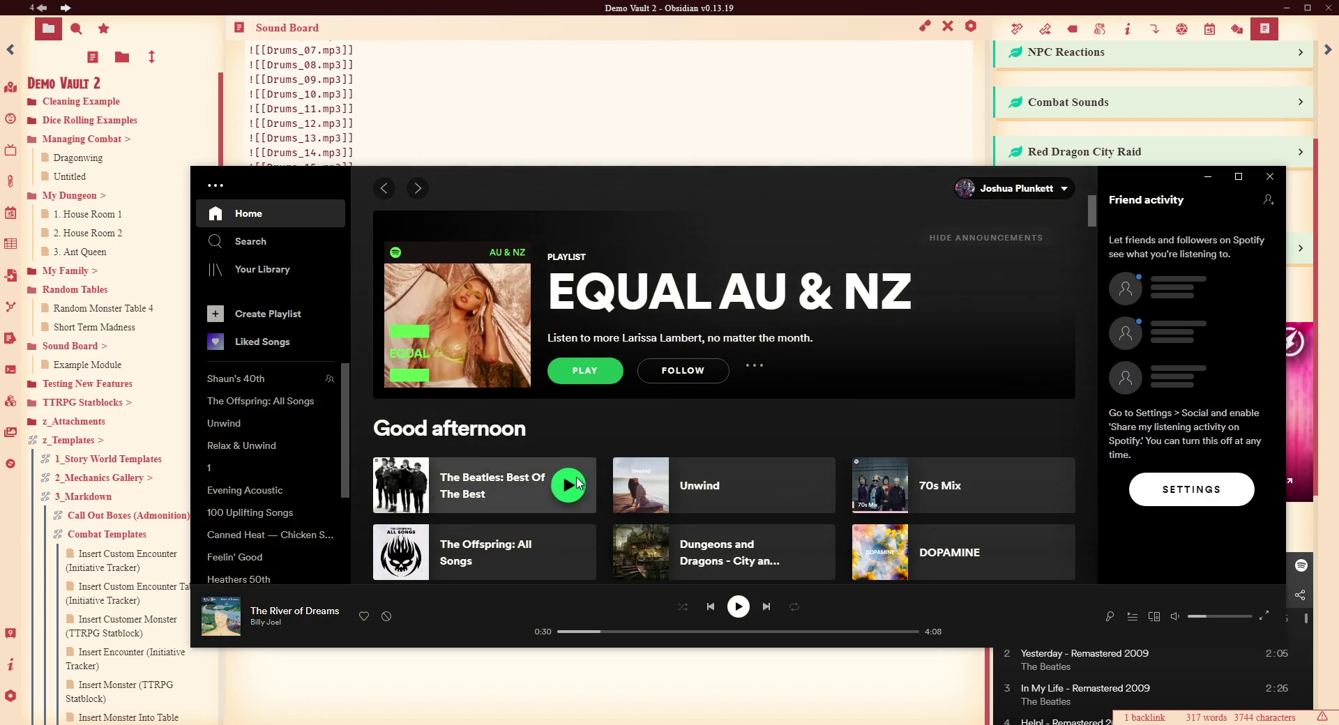
pyautogui.click(754, 368)
pyautogui.moveTo(798, 555)
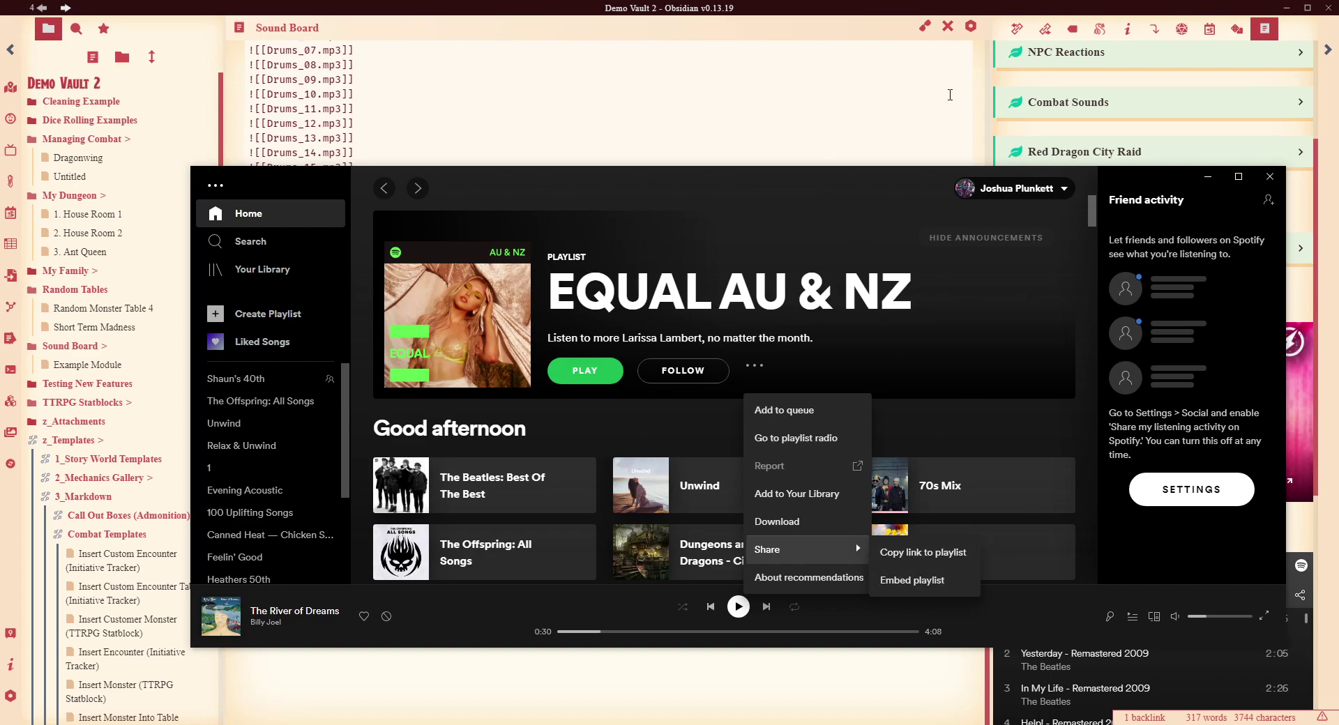
pyautogui.click(917, 579)
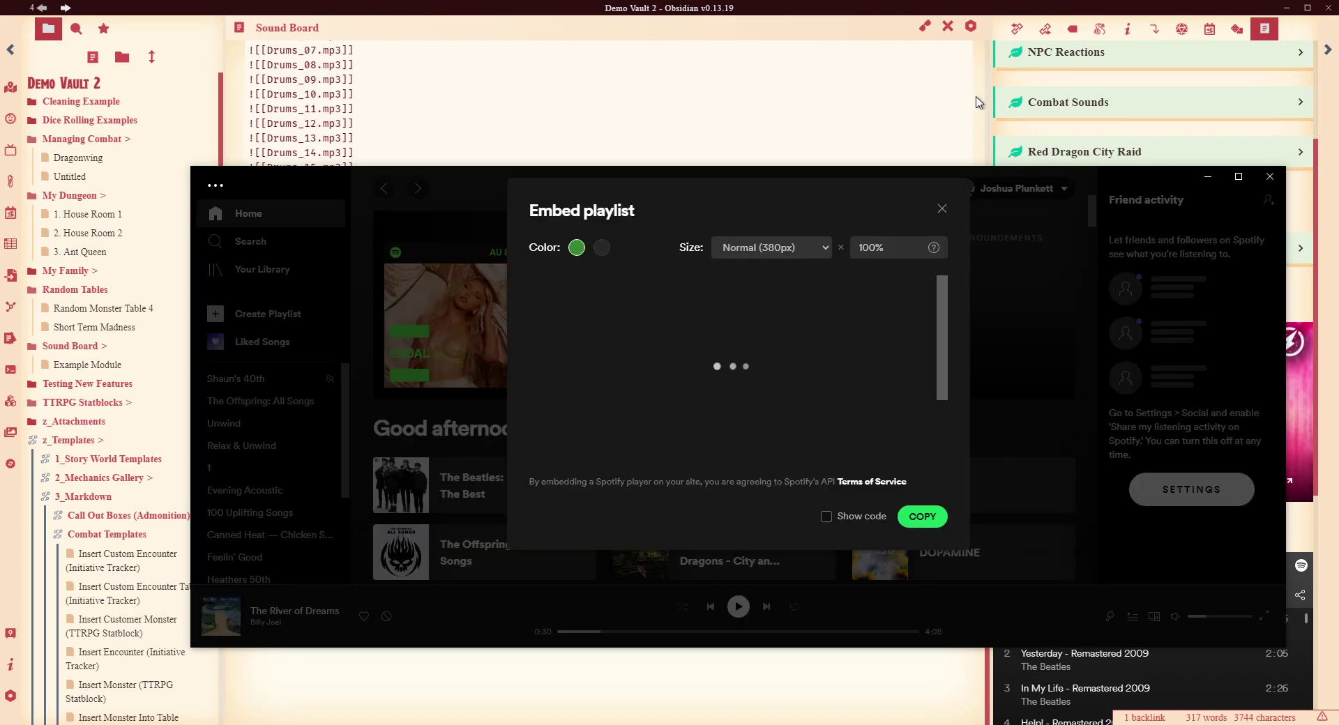
pyautogui.click(922, 517)
# Return to Obsidian, paste the playlist's embed code below the existing Spotify iframe, and show the note in reading view
pyautogui.click(959, 119)
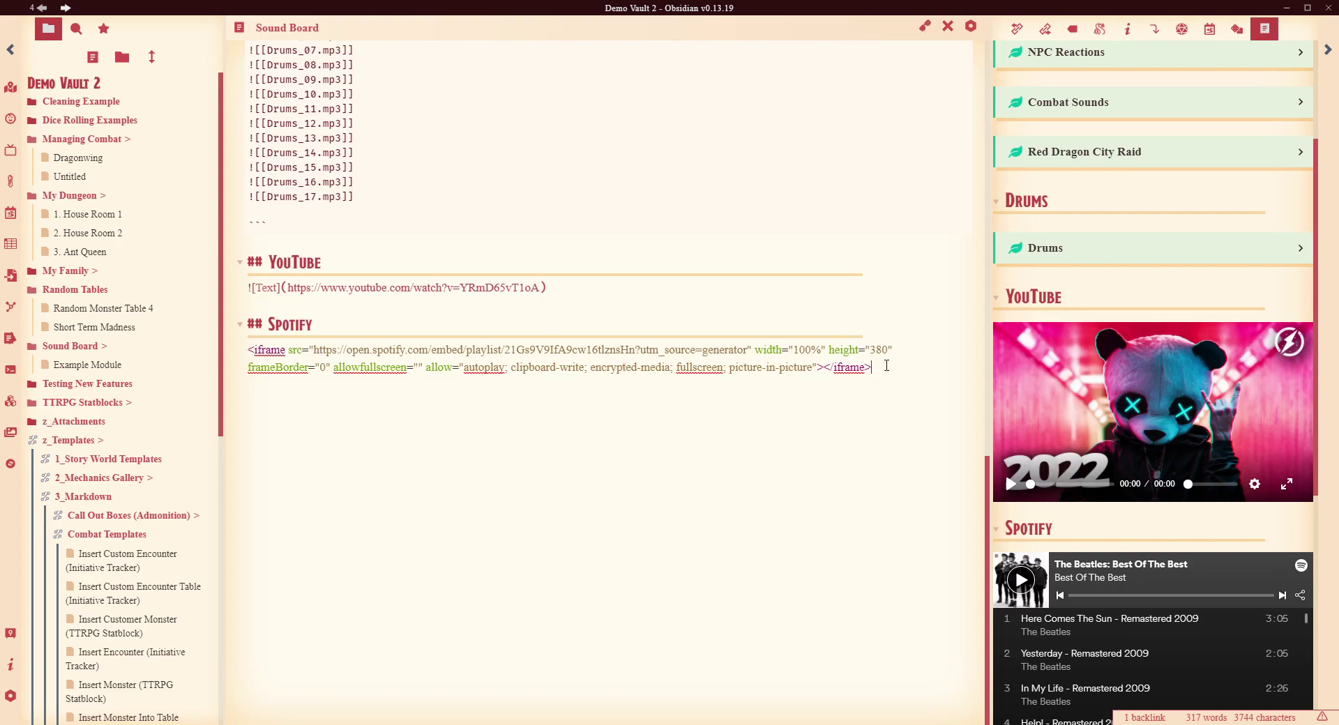
pyautogui.hotkey('ctrl', 'v')
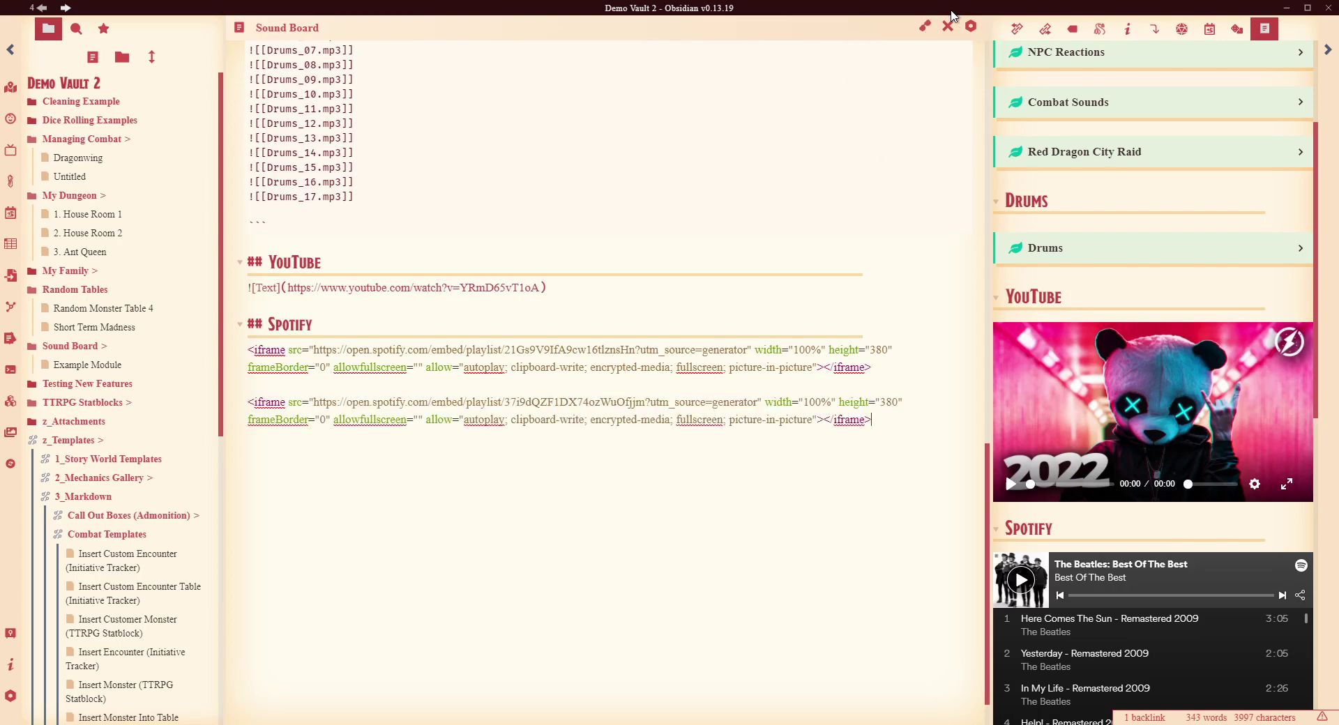
pyautogui.click(925, 26)
# Examine the two embedded Spotify players and the track list of the EQUAL AU & NZ playlist
pyautogui.scroll(-3, 573, 625)
pyautogui.scroll(-2, 574, 624)
pyautogui.scroll(-3, 485, 606)
pyautogui.scroll(4, 487, 602)
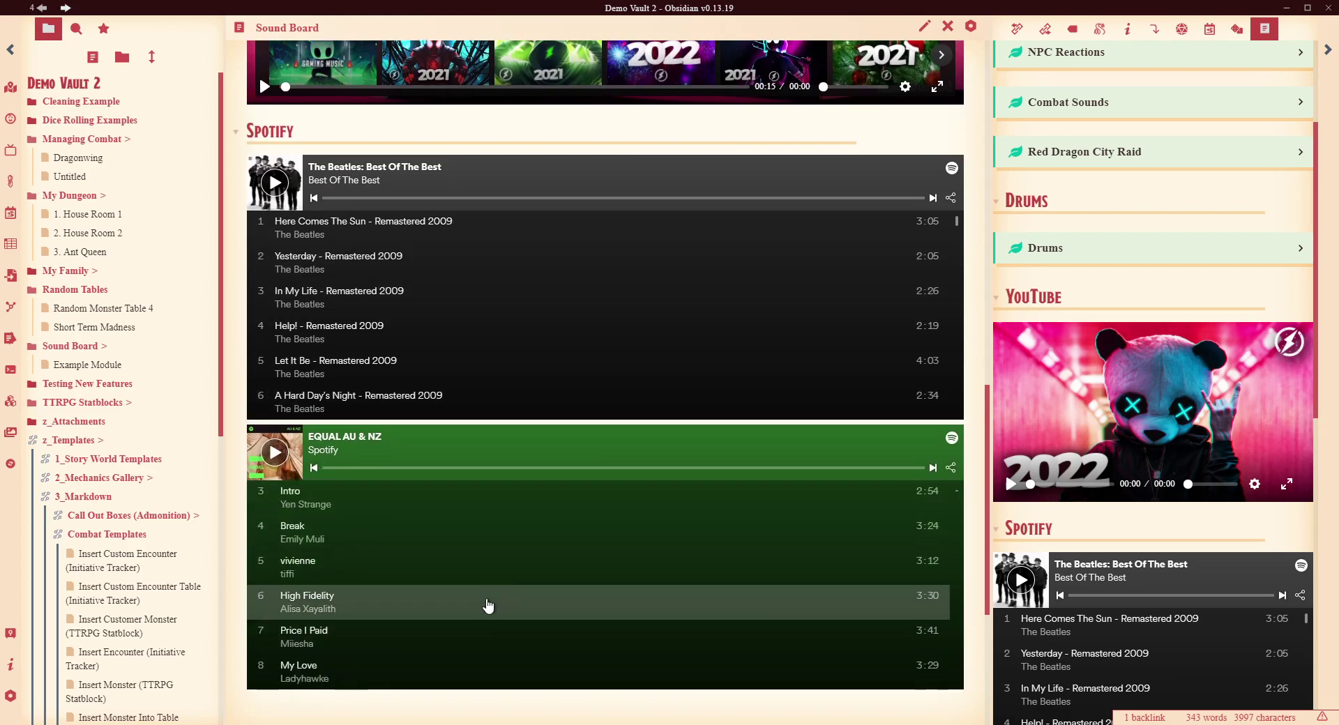
pyautogui.scroll(7, 487, 601)
pyautogui.scroll(-6, 538, 486)
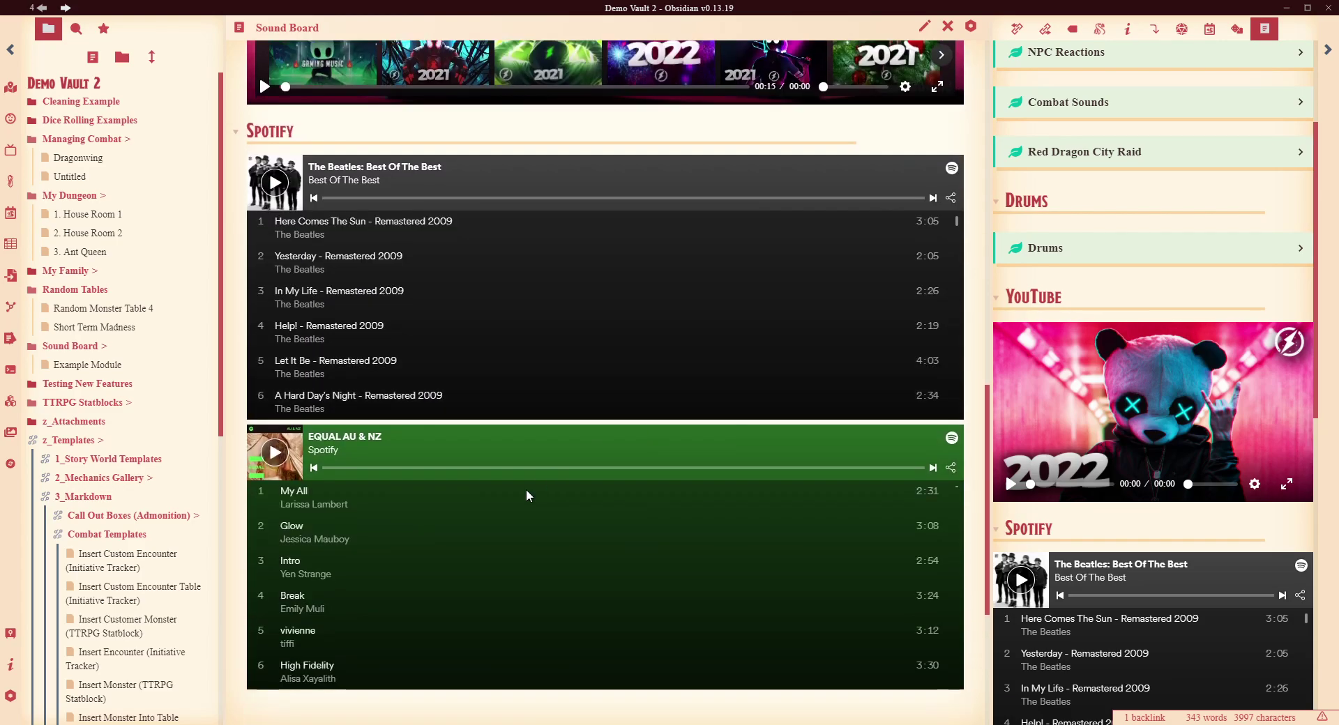
pyautogui.scroll(-1, 647, 586)
pyautogui.scroll(-3, 647, 586)
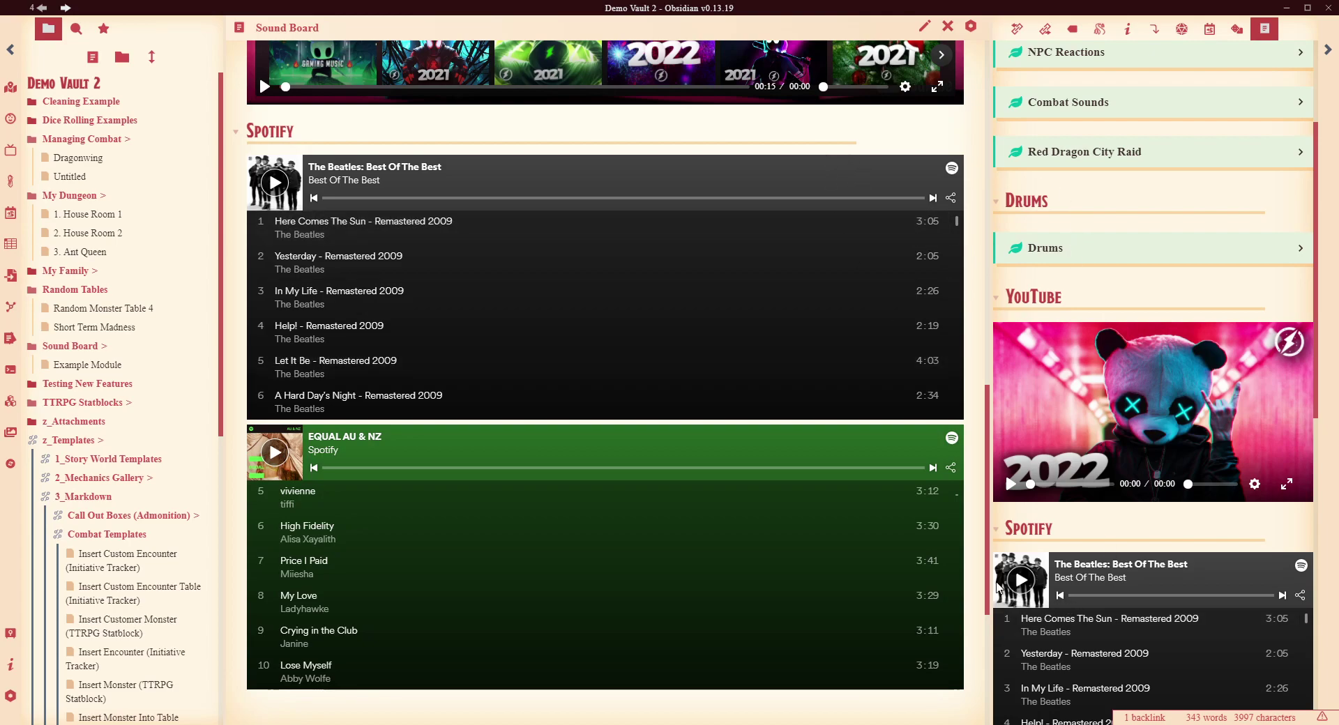
# Close the Sound Board note in the main pane, keeping the soundboard docked in the sidebar
pyautogui.scroll(2, 978, 586)
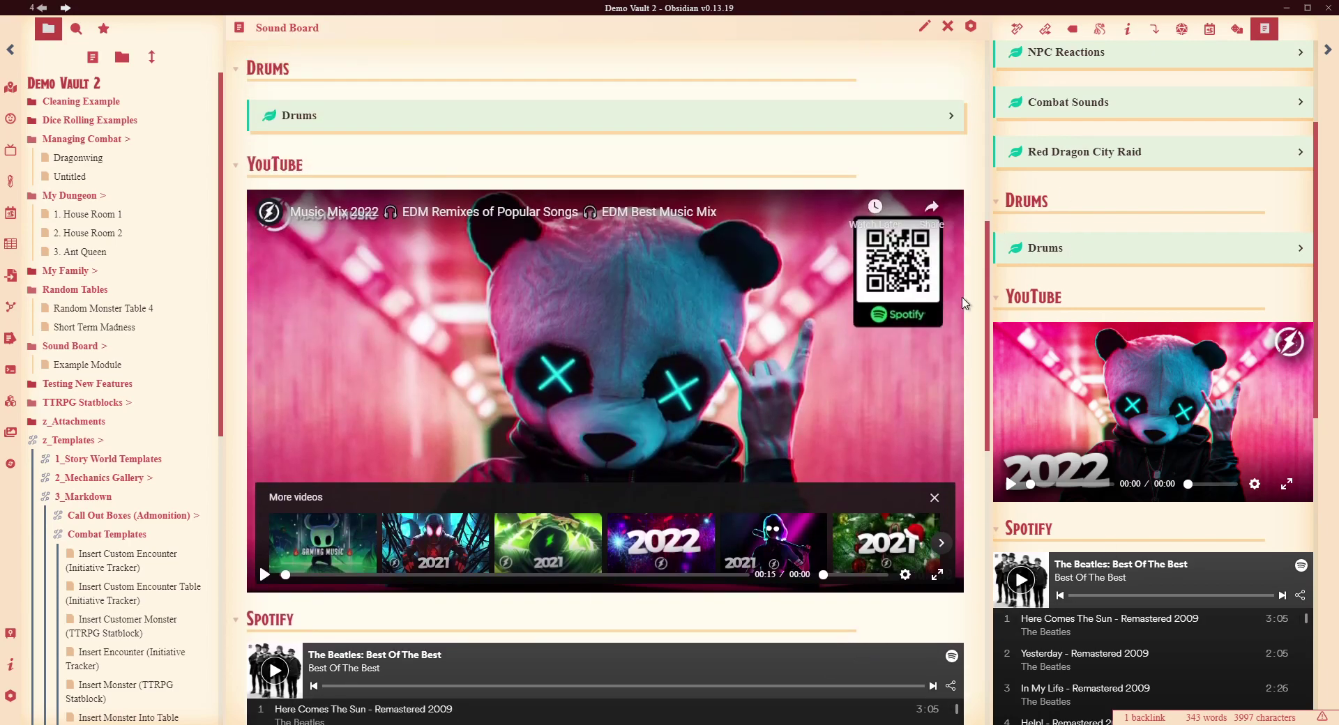
pyautogui.scroll(-5, 1123, 321)
pyautogui.scroll(5, 1144, 359)
pyautogui.scroll(3, 1149, 354)
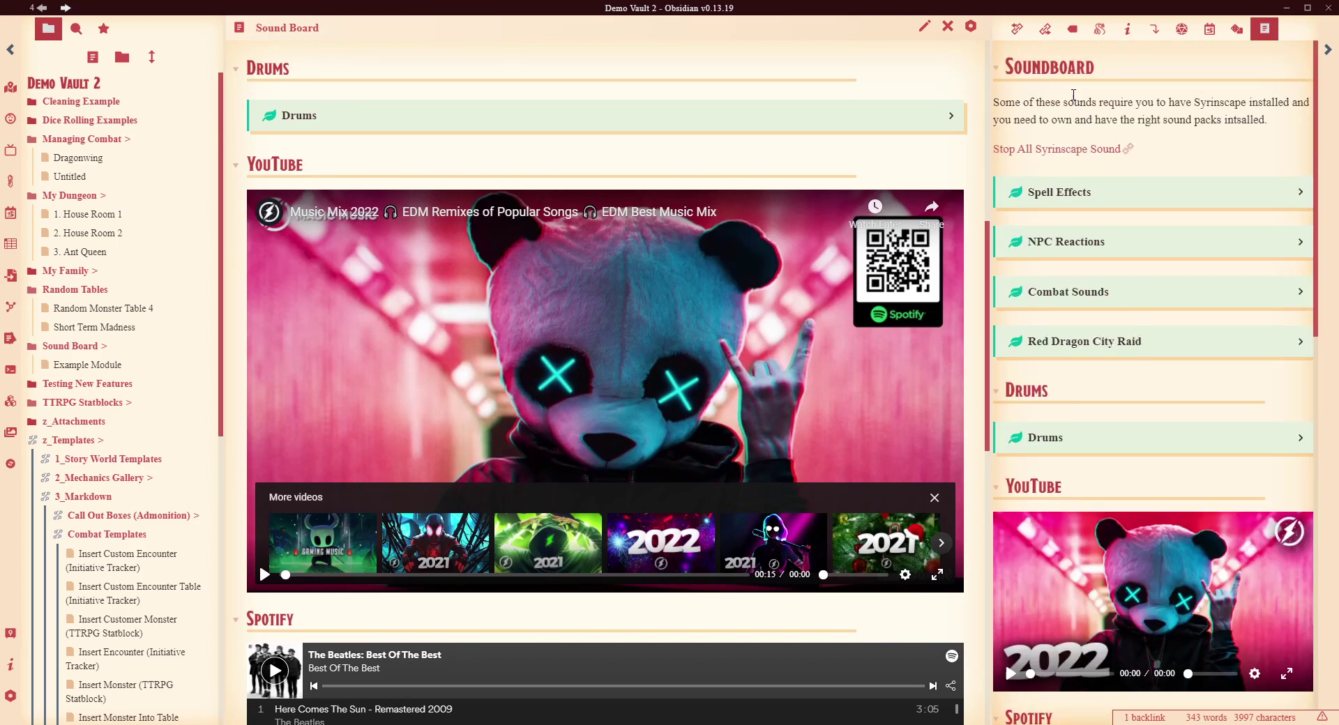
pyautogui.click(947, 28)
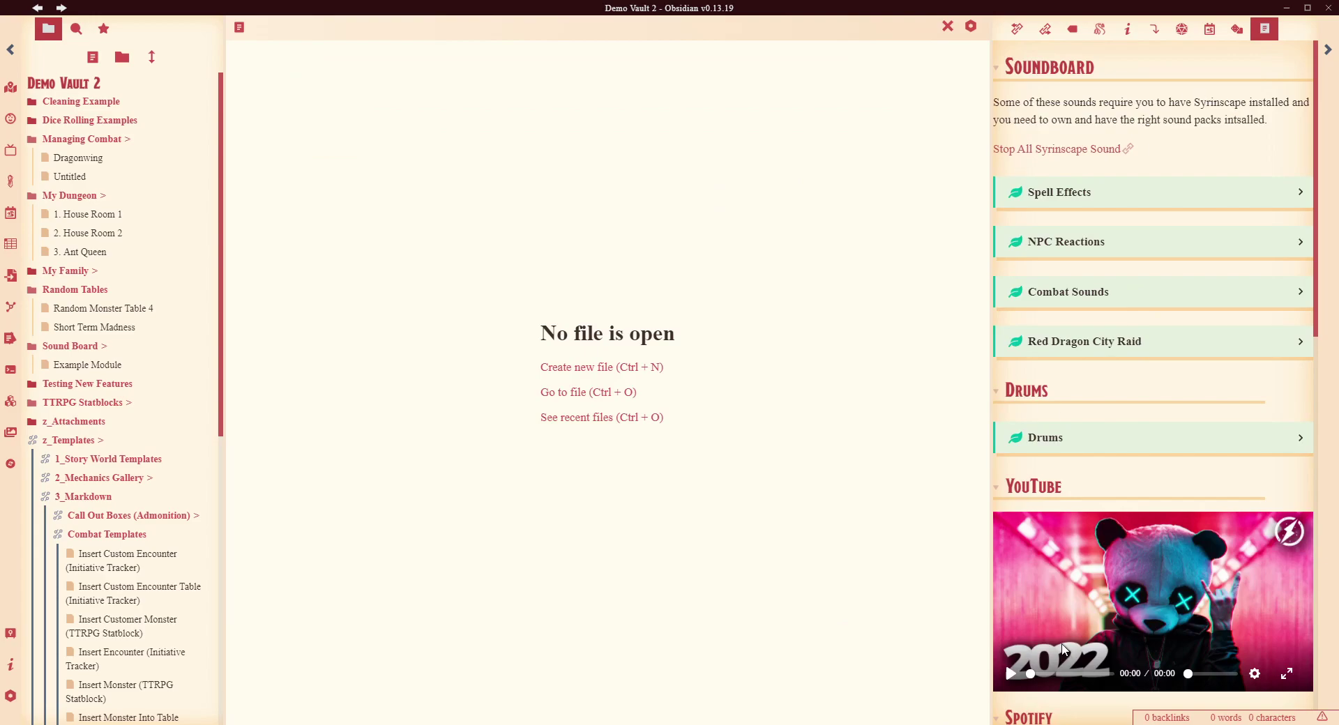
# Check the sound links under NPC Reactions, Spell Effects and Combat Sounds in the docked soundboard, leaving only NPC Reactions expanded
pyautogui.click(1137, 253)
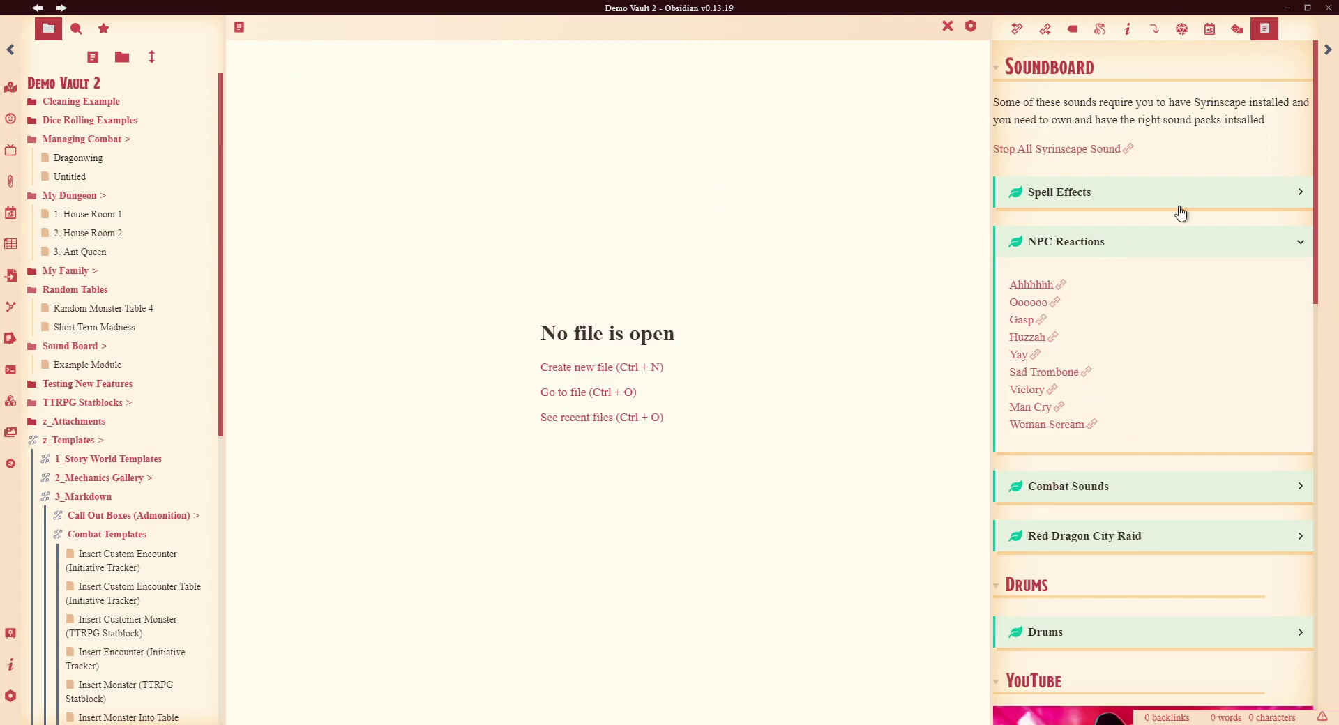
pyautogui.click(1170, 244)
pyautogui.click(1172, 190)
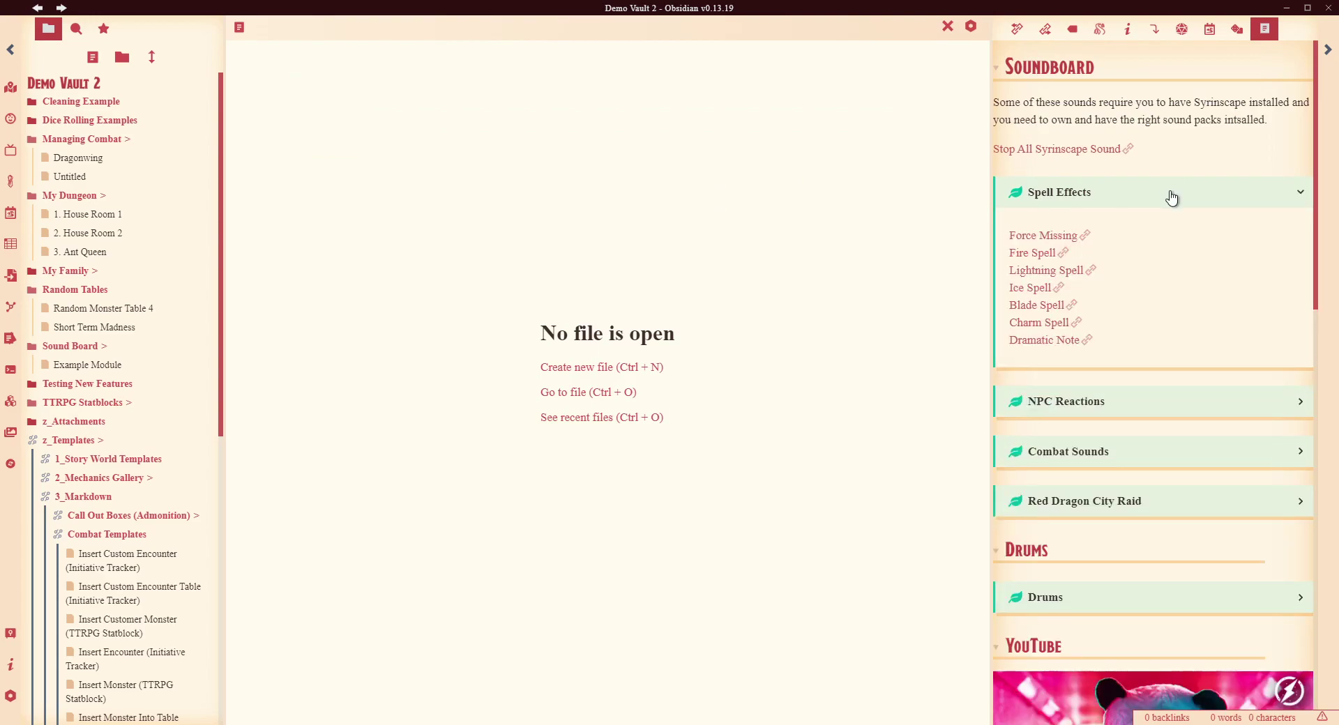
pyautogui.click(1171, 193)
pyautogui.click(1111, 297)
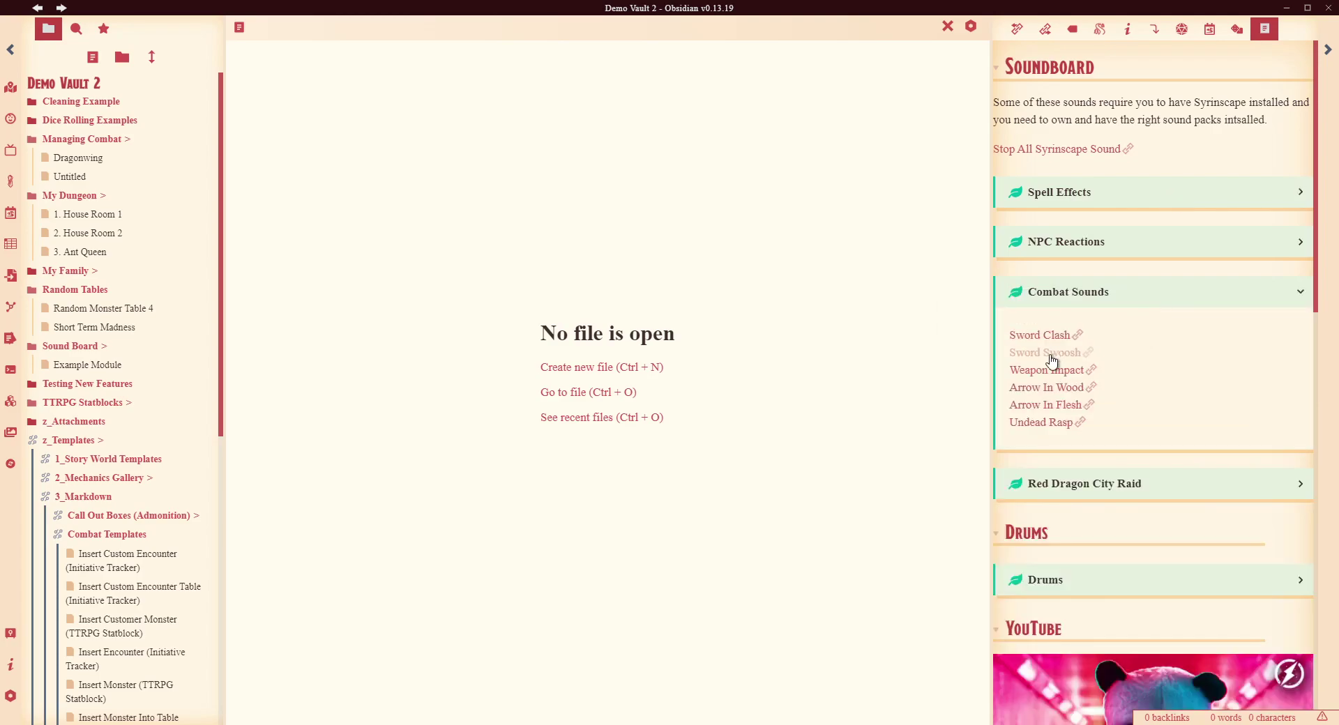
pyautogui.click(1161, 291)
pyautogui.click(1149, 243)
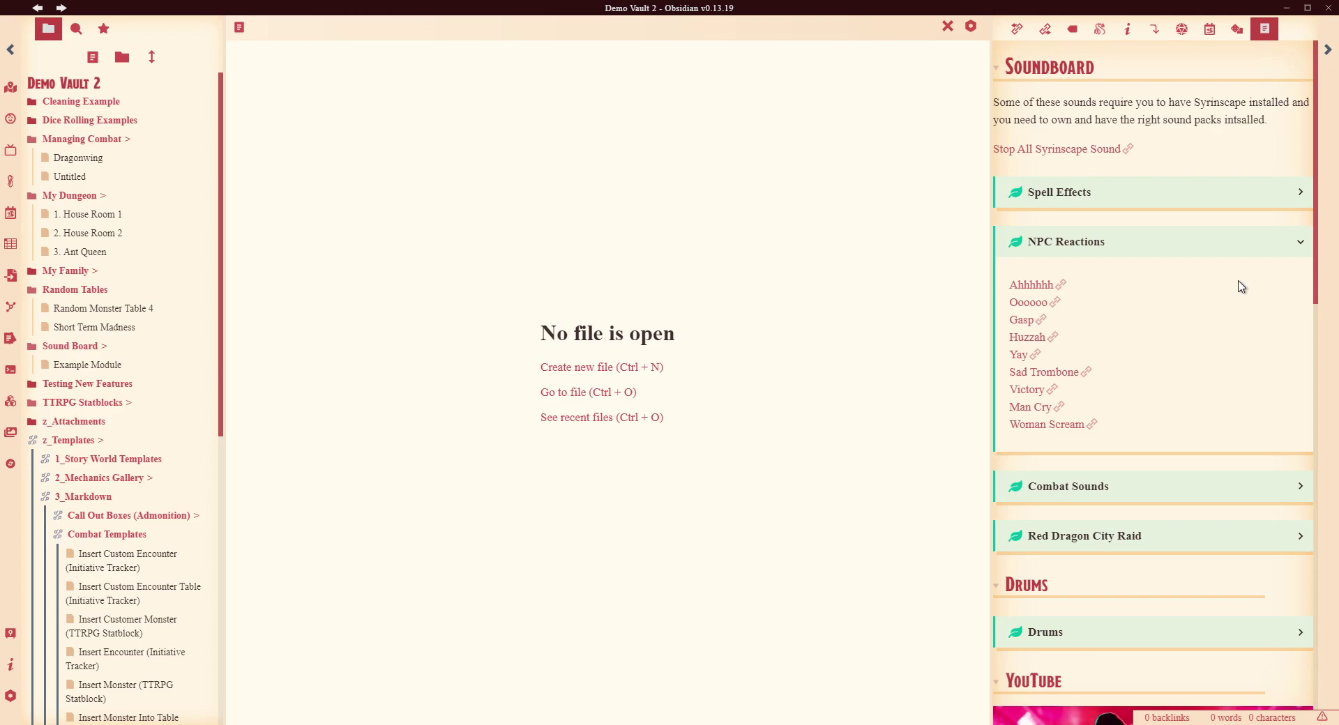
# Look through the docked soundboard's Drums, YouTube and Spotify sections, and return to the Soundboard heading
pyautogui.scroll(-6, 1179, 321)
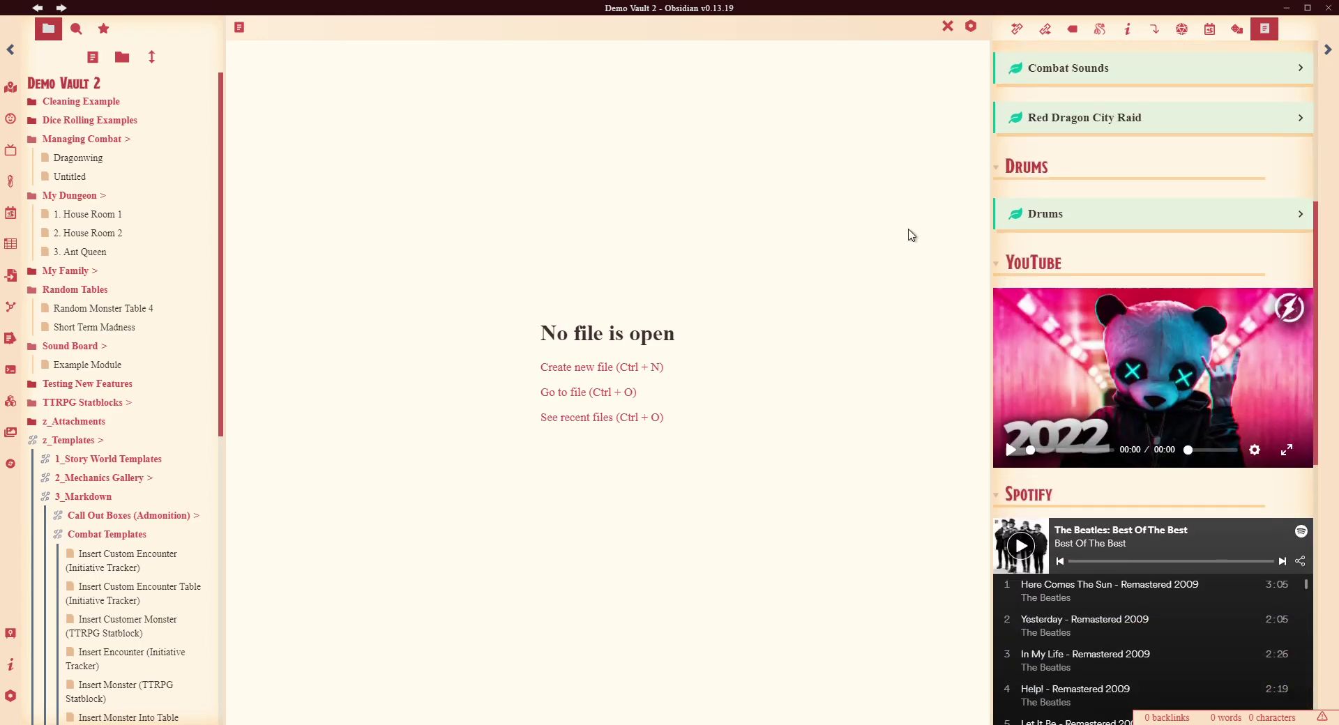
pyautogui.scroll(-2, 1116, 251)
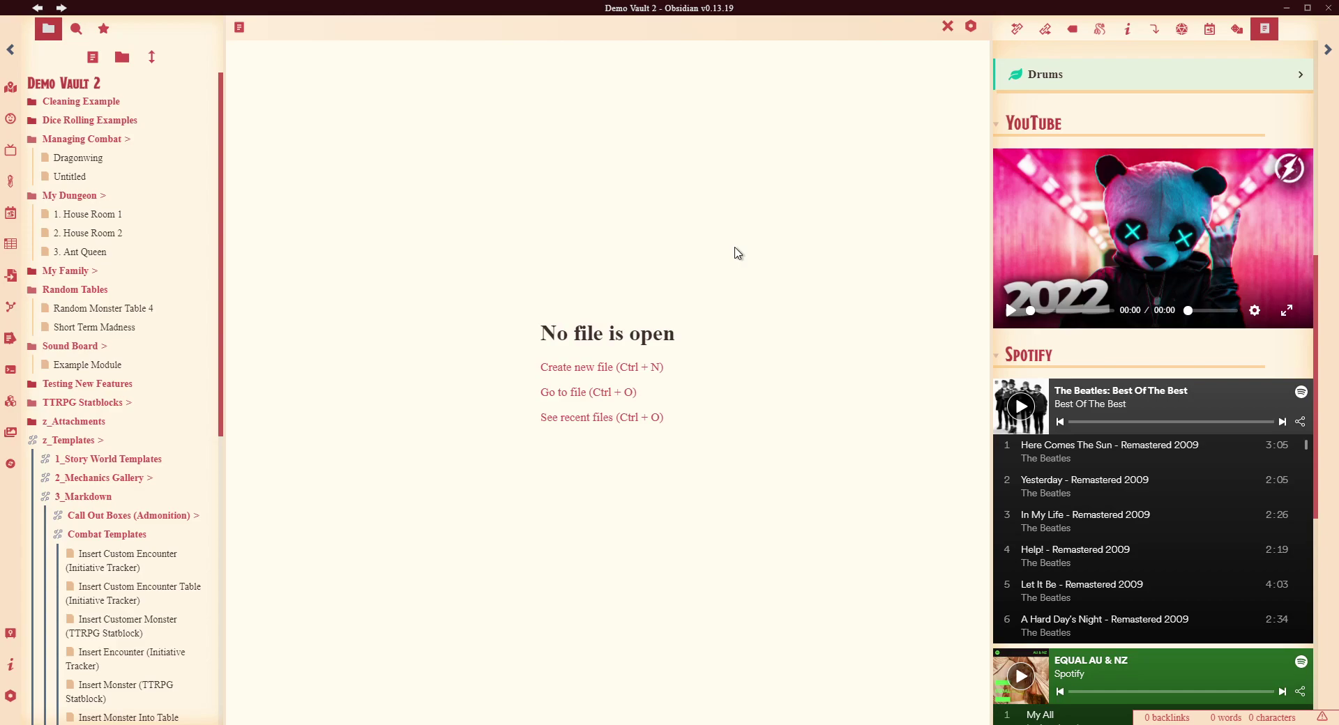
pyautogui.scroll(8, 1220, 386)
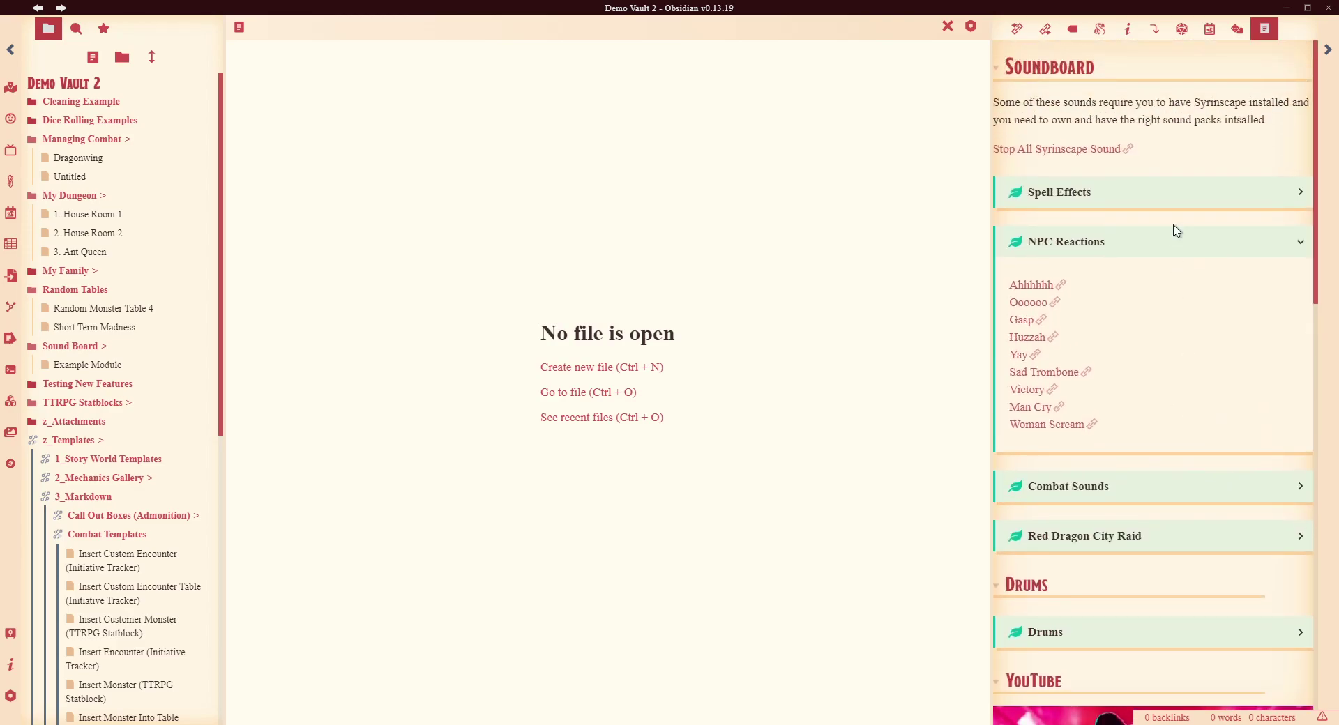
pyautogui.scroll(-3, 1154, 293)
pyautogui.scroll(3, 1154, 286)
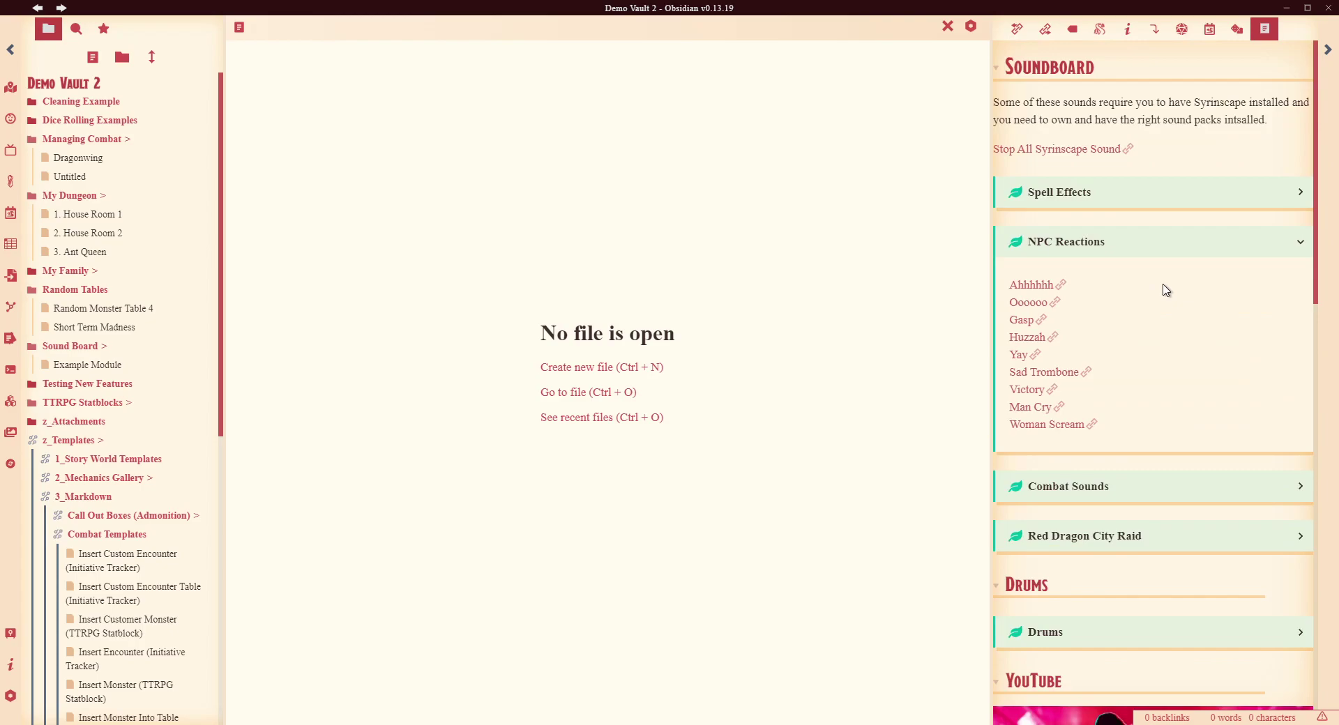